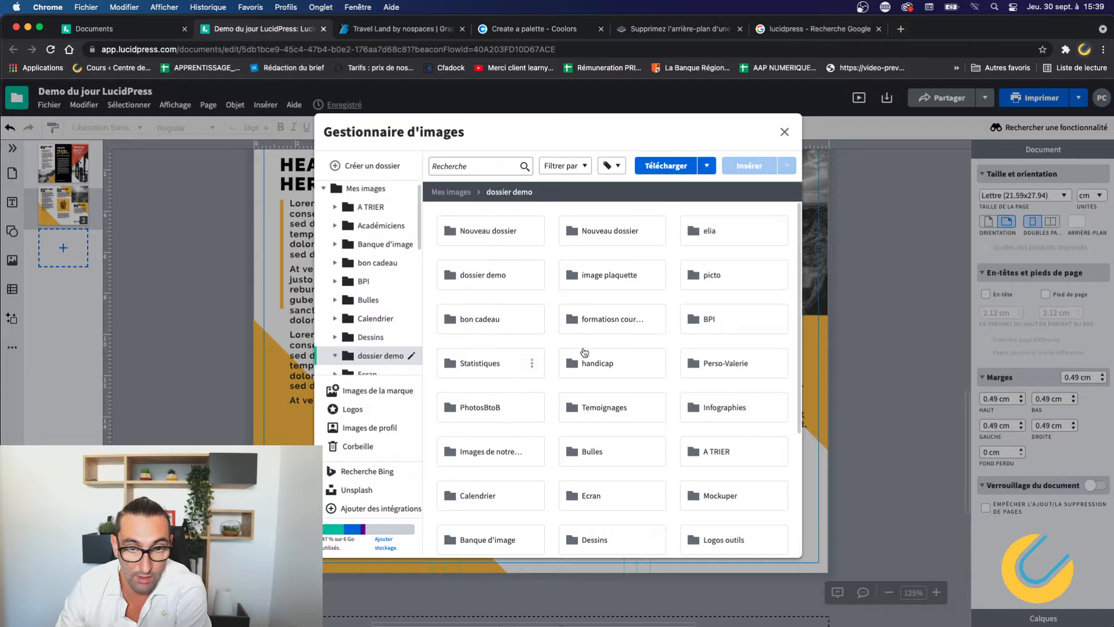
Place the TRAVELAND logo from dossier demo at the foot of the first column and fill the yellow triangle behind it white.
left_click_drag(628, 392, 629, 392)
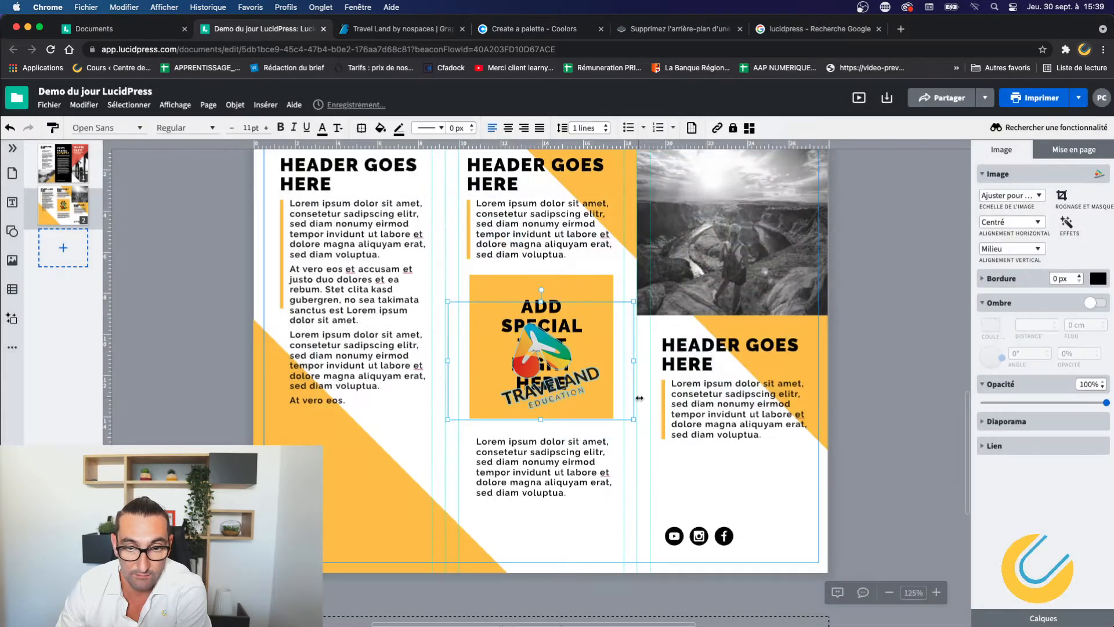
left_click_drag(536, 340, 330, 476)
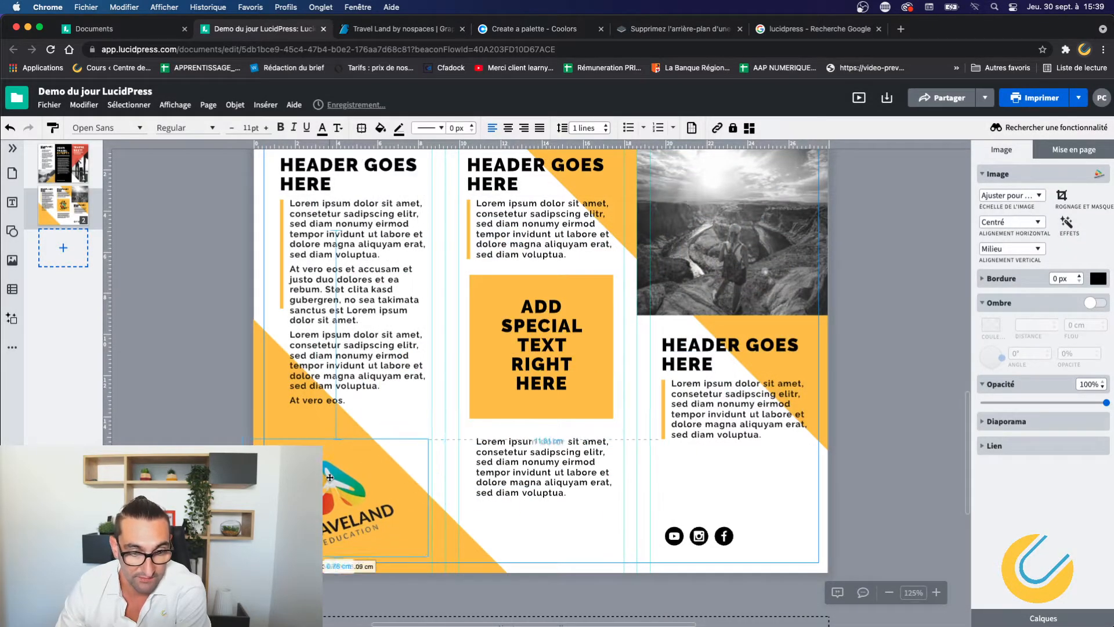
left_click(370, 432)
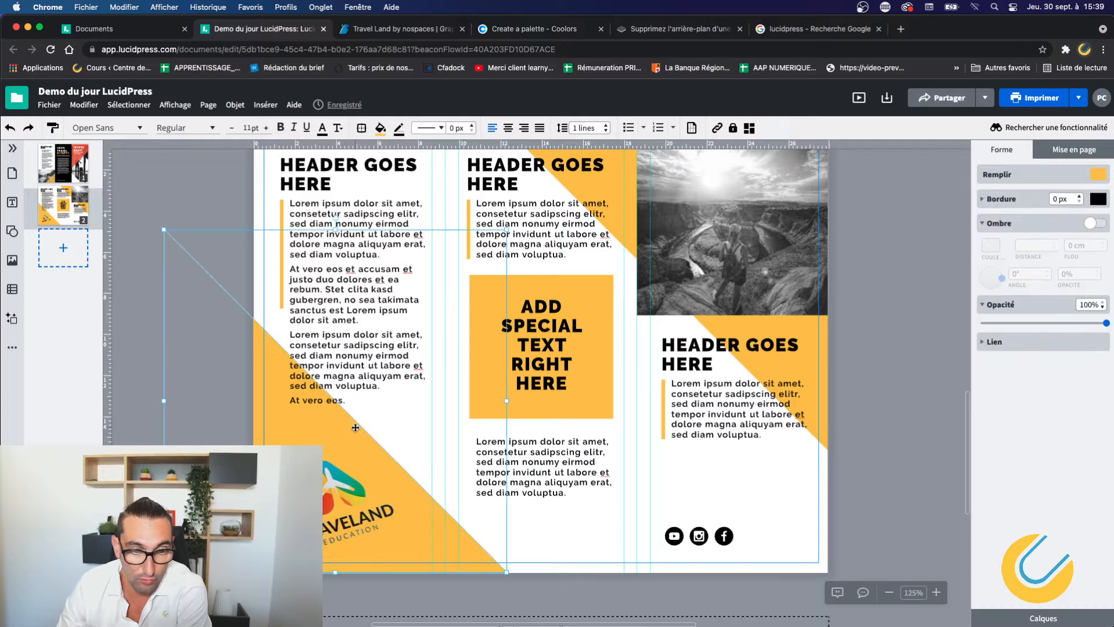
left_click(1097, 175)
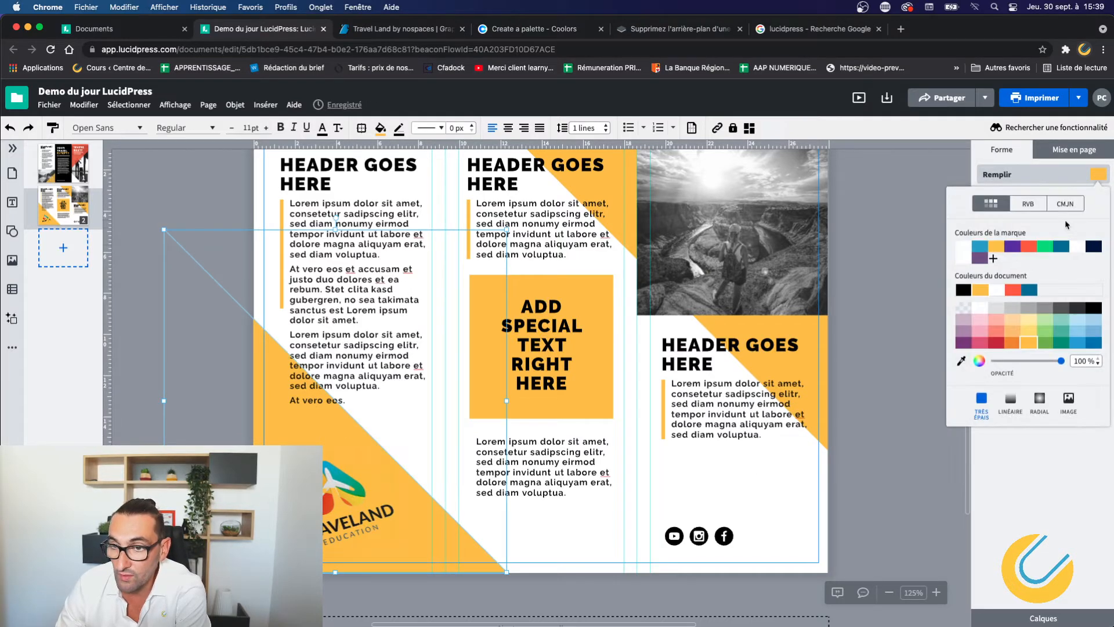
left_click(1078, 245)
left_click(893, 349)
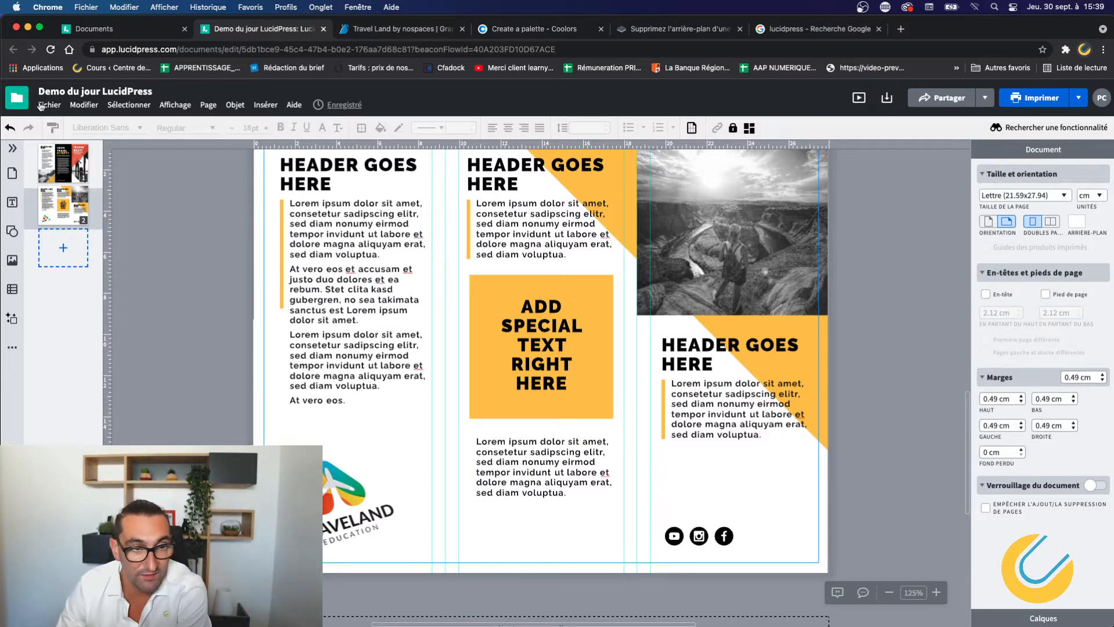
Fill the square behind "ADD SPECIAL TEXT RIGHT HERE" with the teal green sampled from the logo.
left_click(603, 292)
left_click(1099, 177)
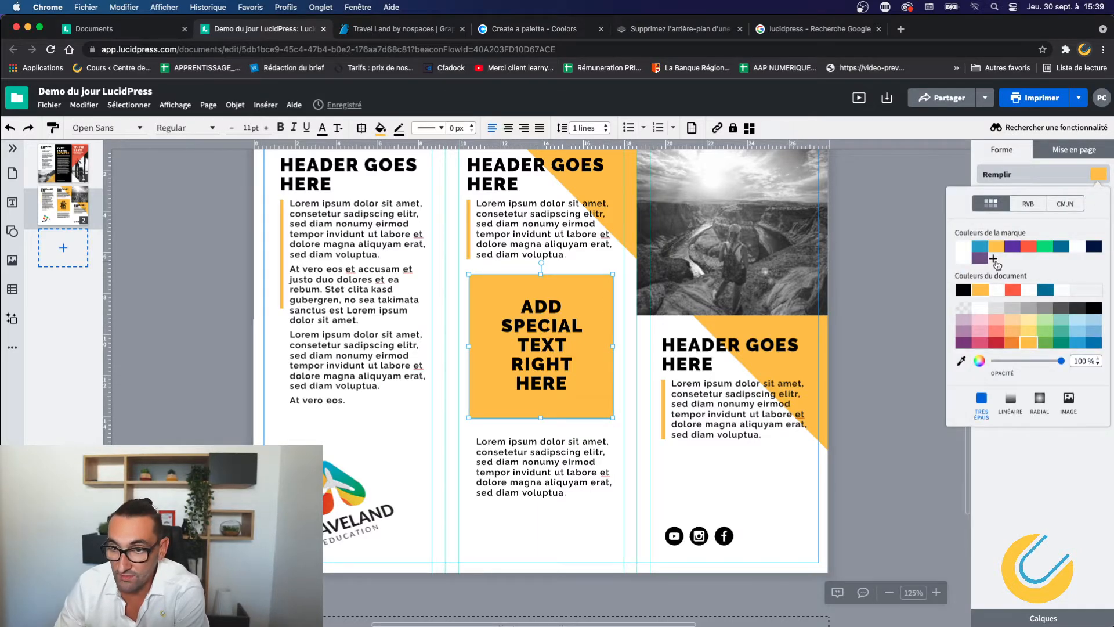
left_click(961, 361)
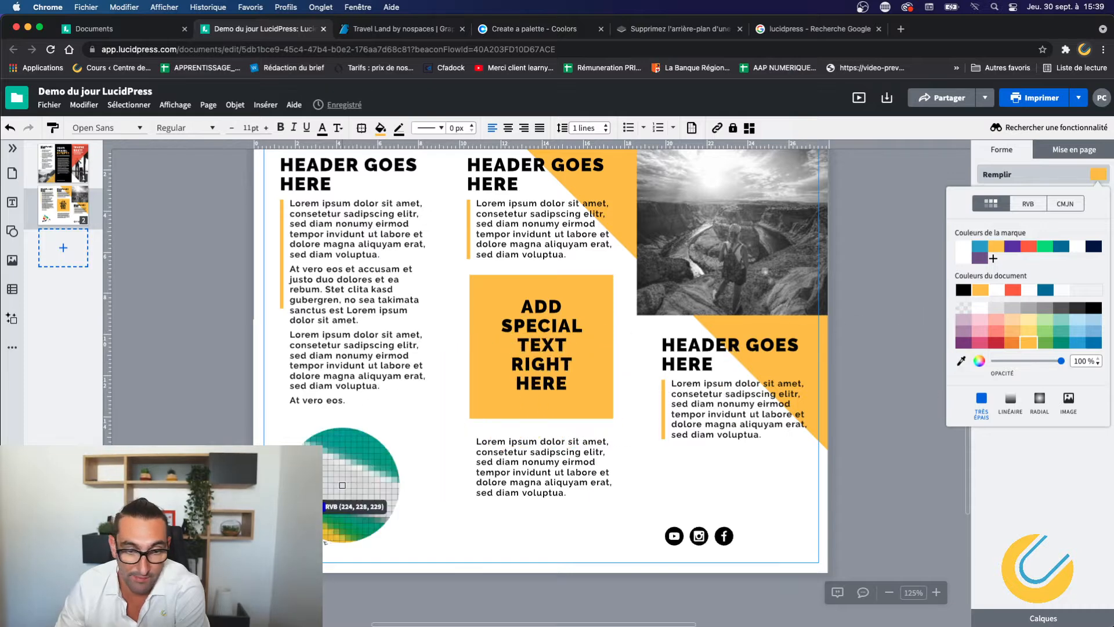
left_click(342, 476)
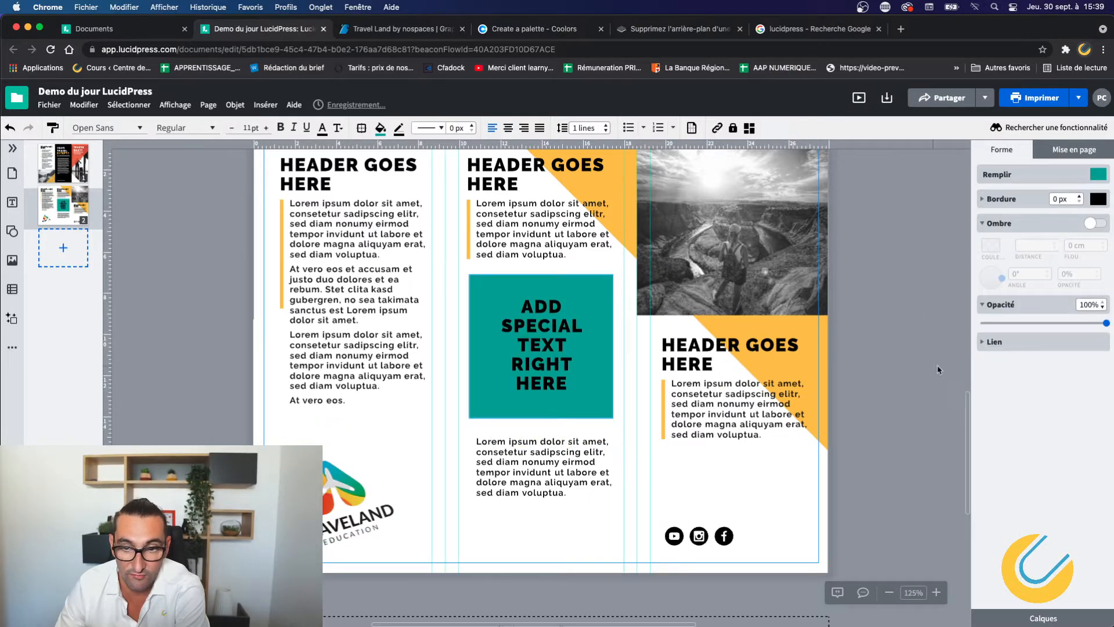
left_click(925, 379)
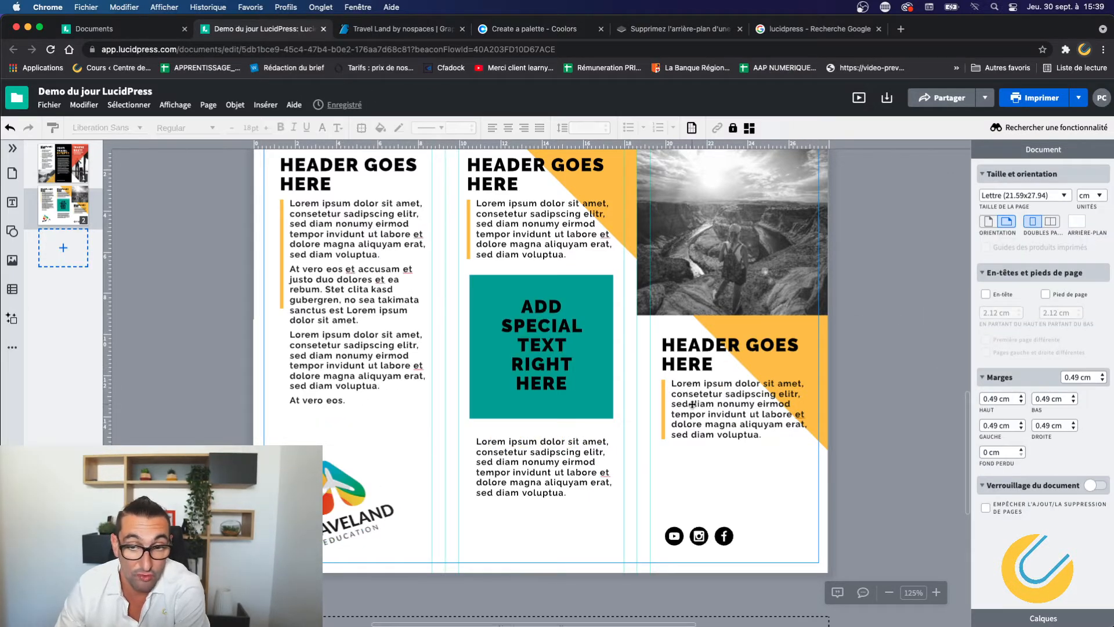
Fill the large yellow triangle spanning the second and third columns with the yellow sampled from the logo.
left_click(605, 174)
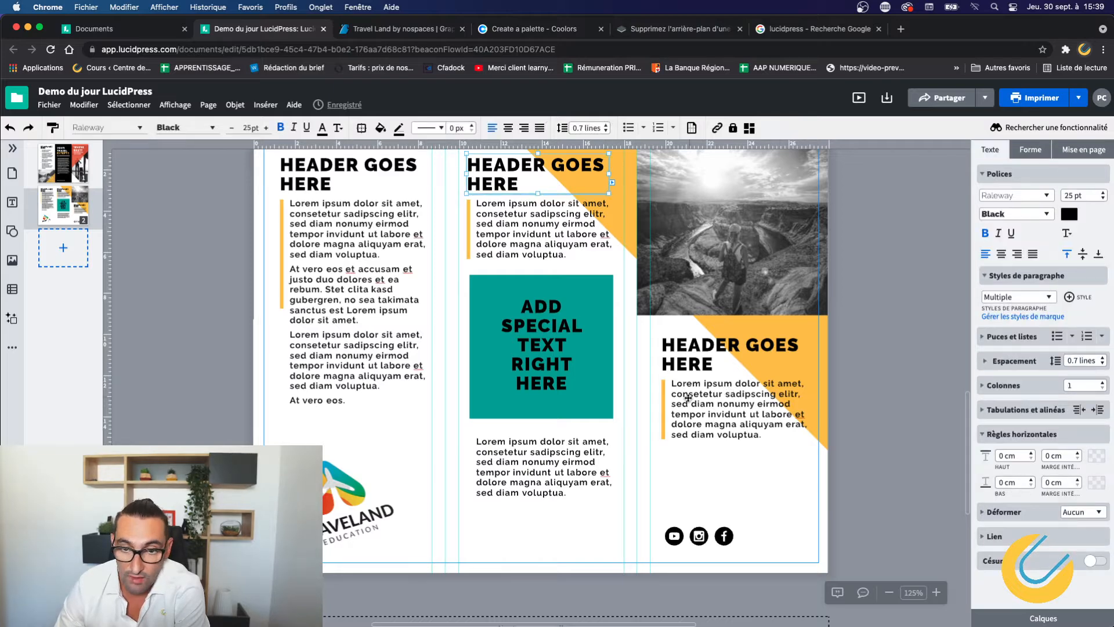
left_click(807, 346)
left_click(807, 364)
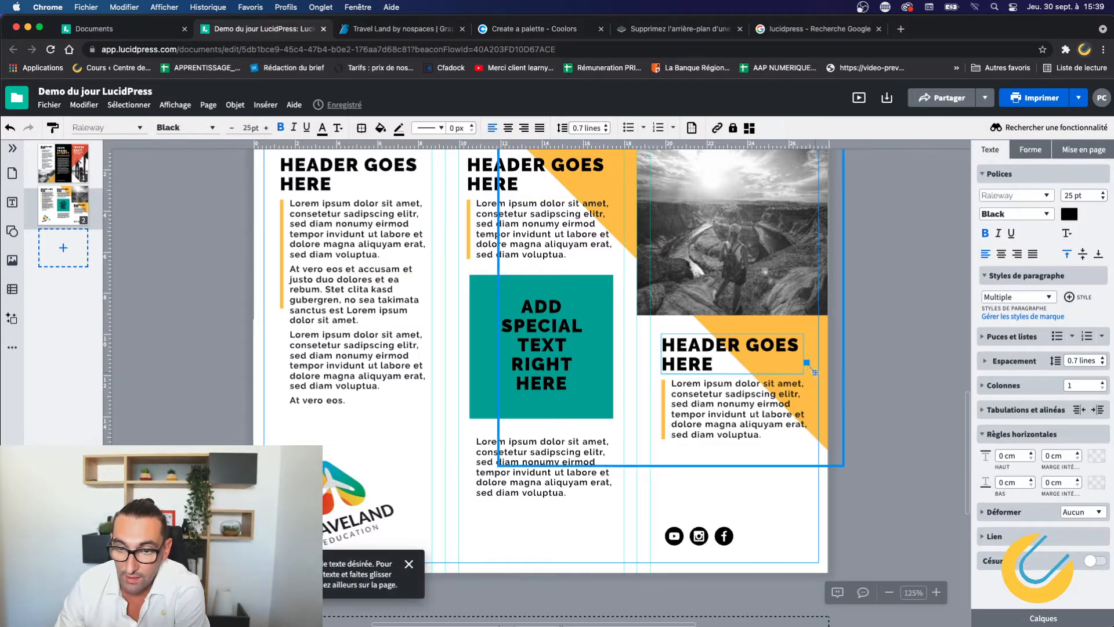
left_click(855, 367)
left_click(823, 372)
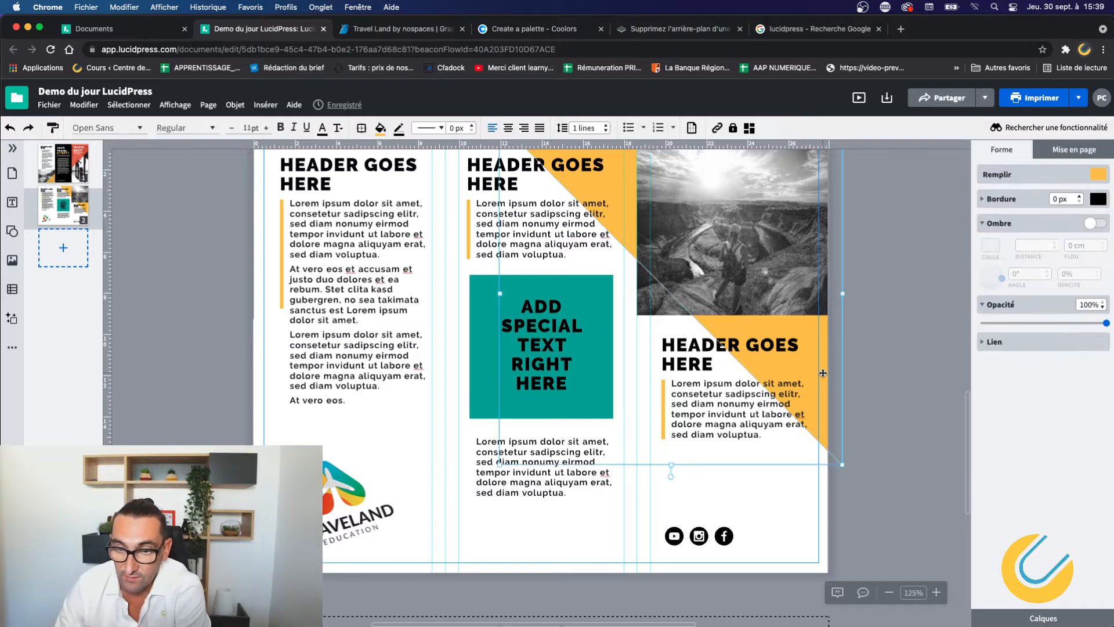
left_click(1097, 174)
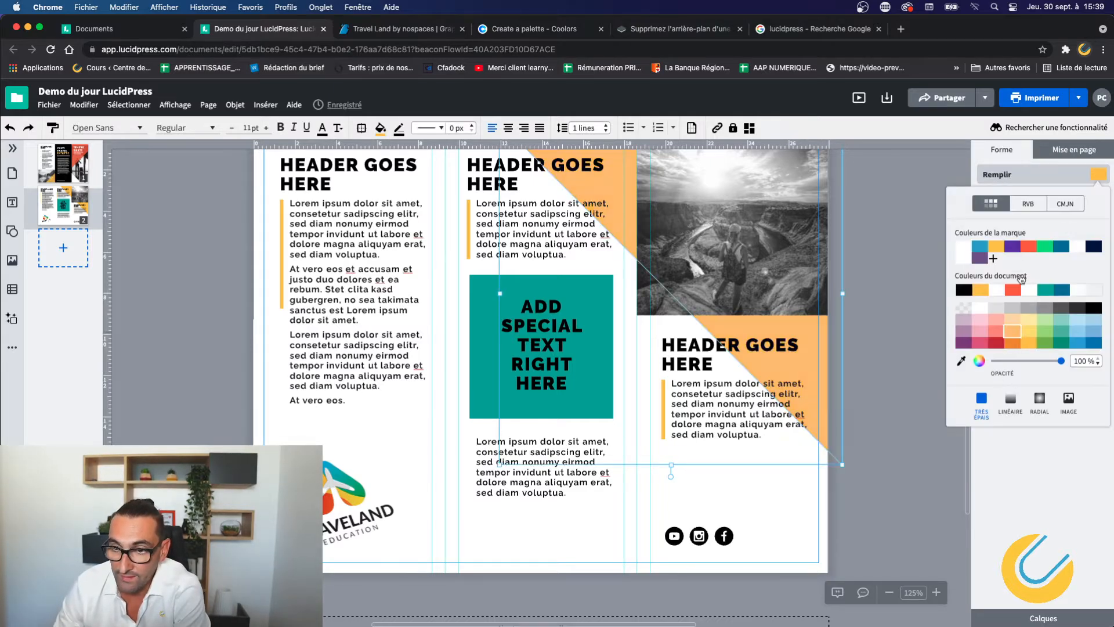
left_click(962, 362)
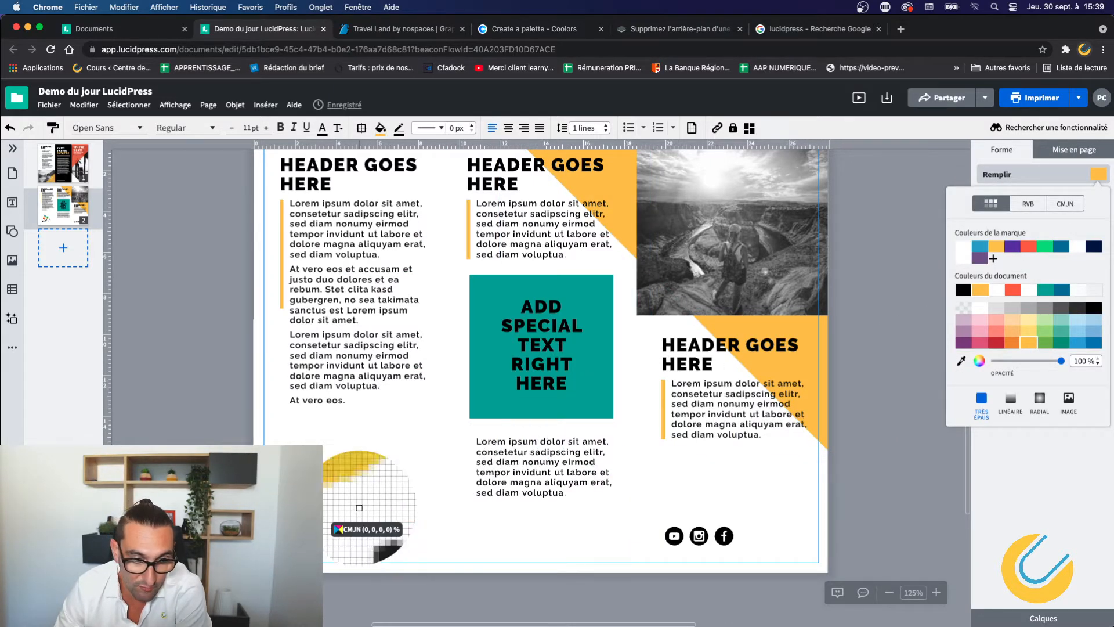
left_click(341, 492)
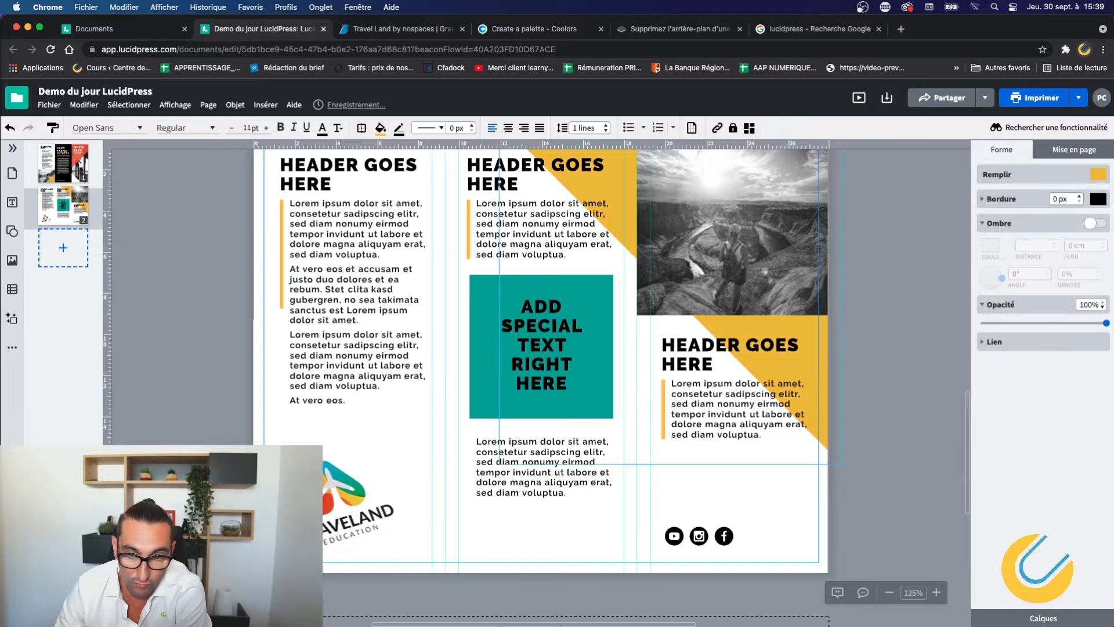
left_click(862, 322)
Compare the original yellow with the logo's yellow on the large triangle using the document colours.
left_click(588, 187)
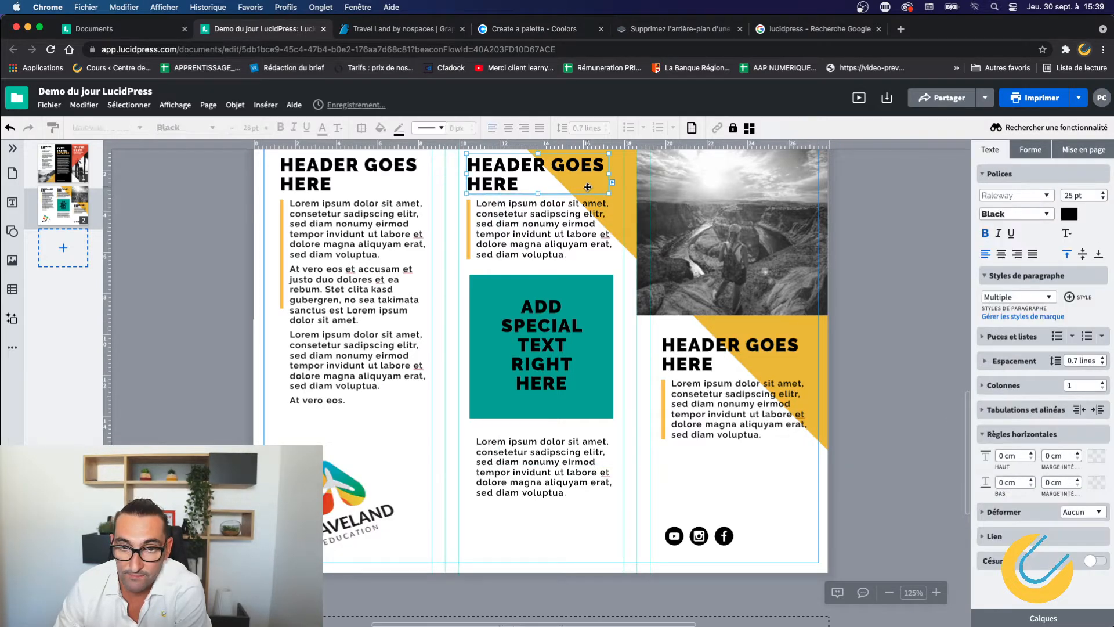
left_click(822, 388)
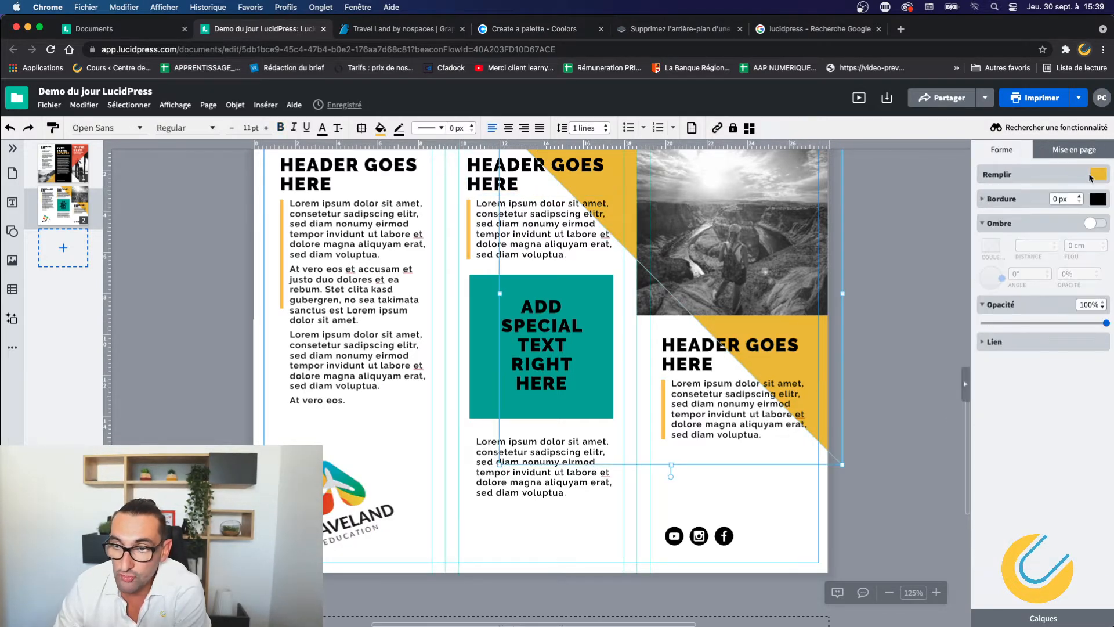
left_click(1098, 174)
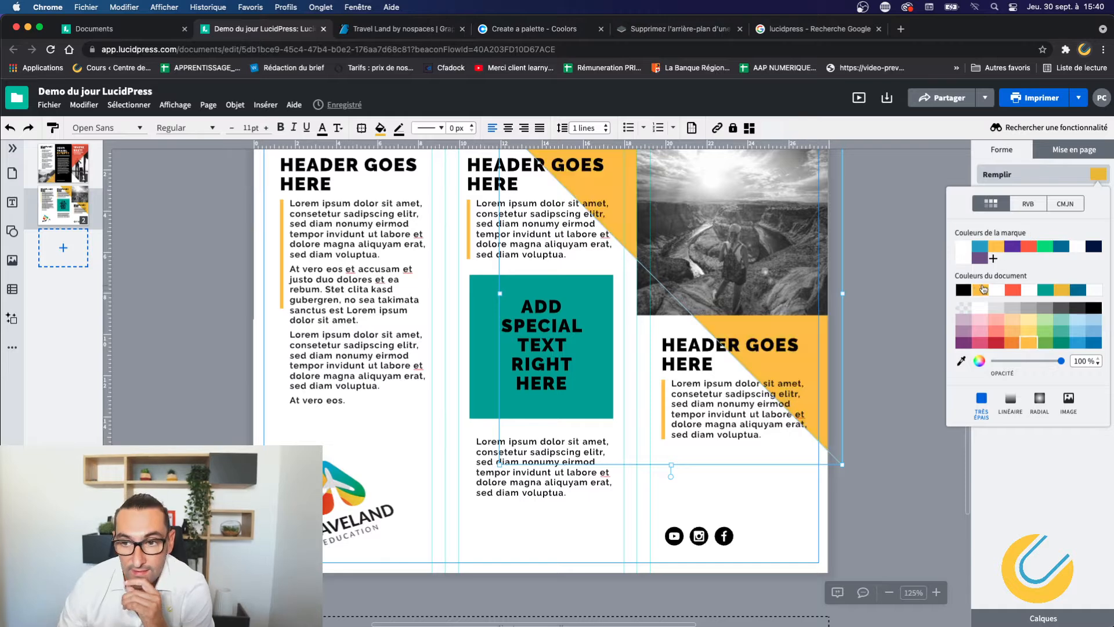
left_click(972, 291)
left_click(1046, 290)
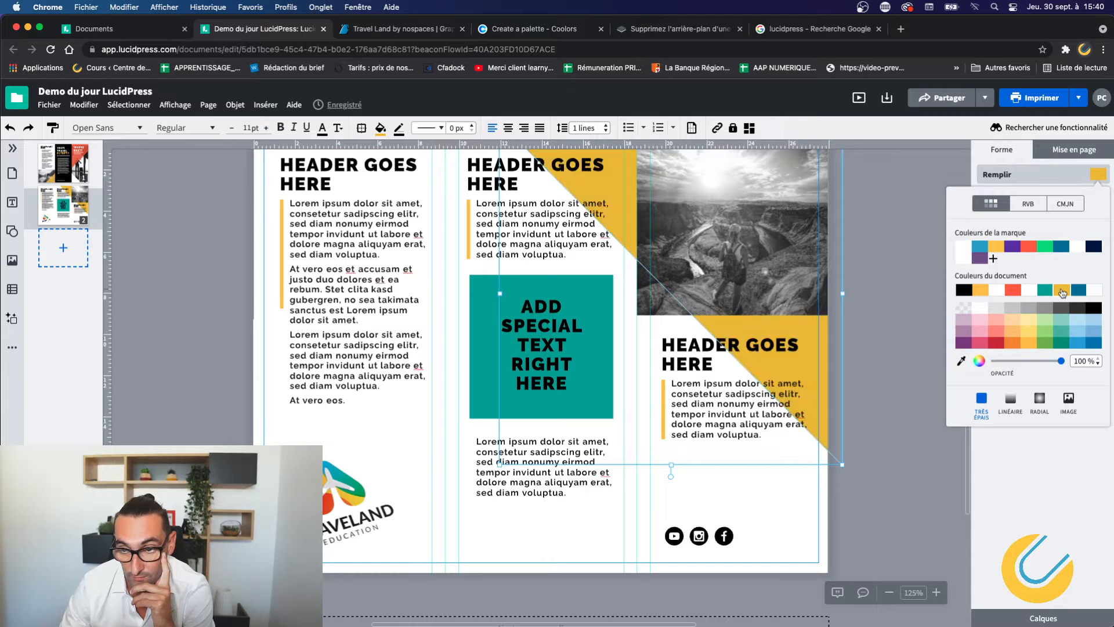
left_click(984, 292)
left_click(920, 316)
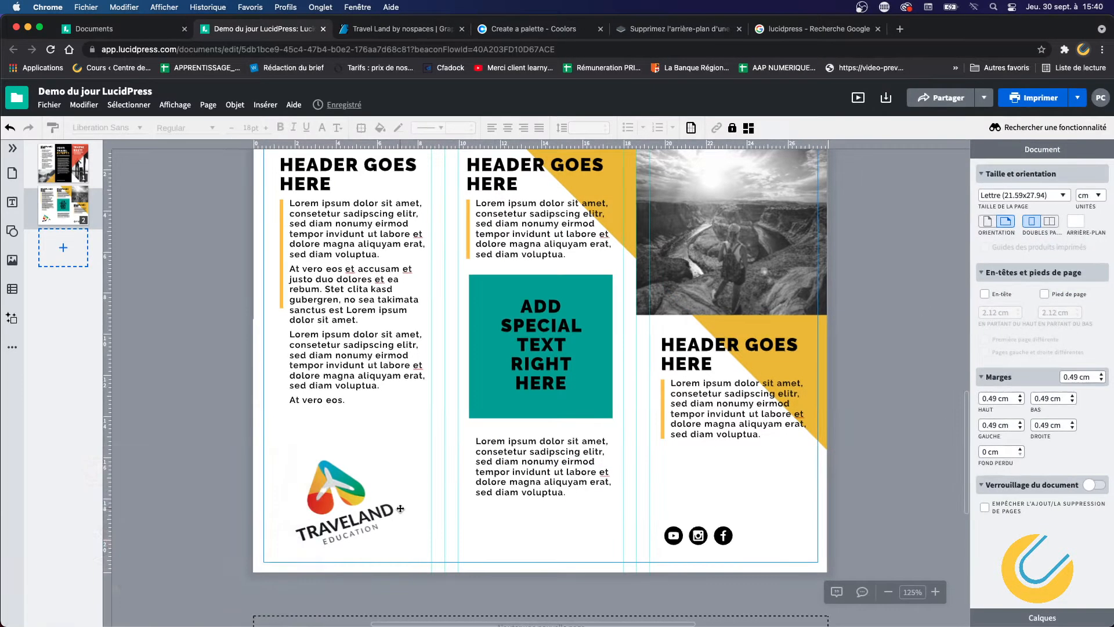
Fill the three vertical accent bars beside the body texts with the logo's yellow from the document colours.
left_click(661, 401)
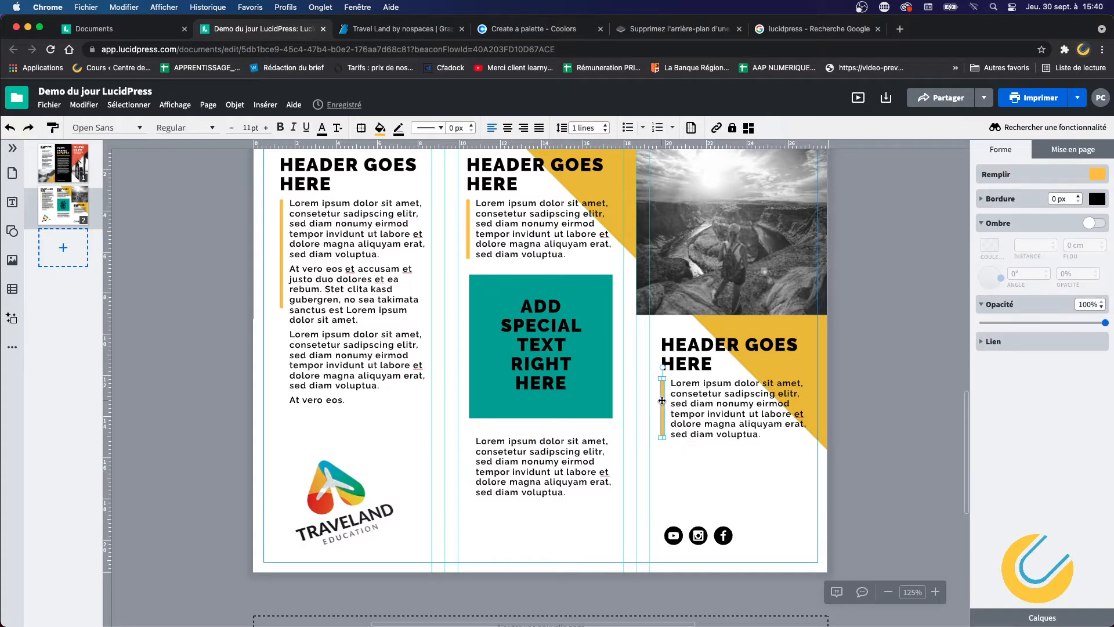
left_click(466, 248, "shift")
left_click(281, 262, "shift")
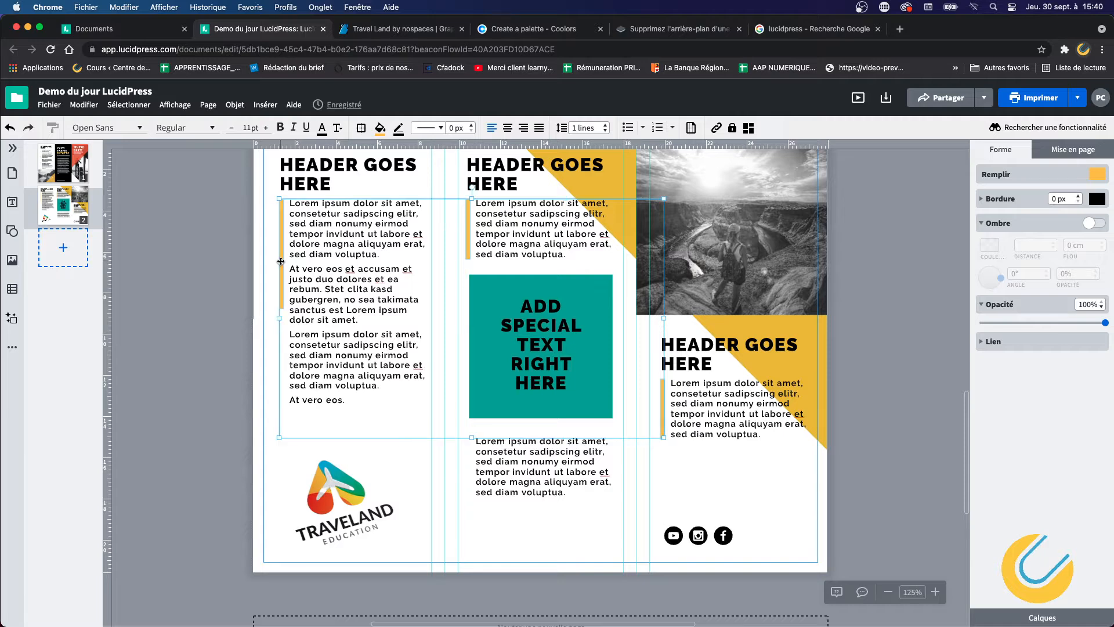
left_click(1096, 175)
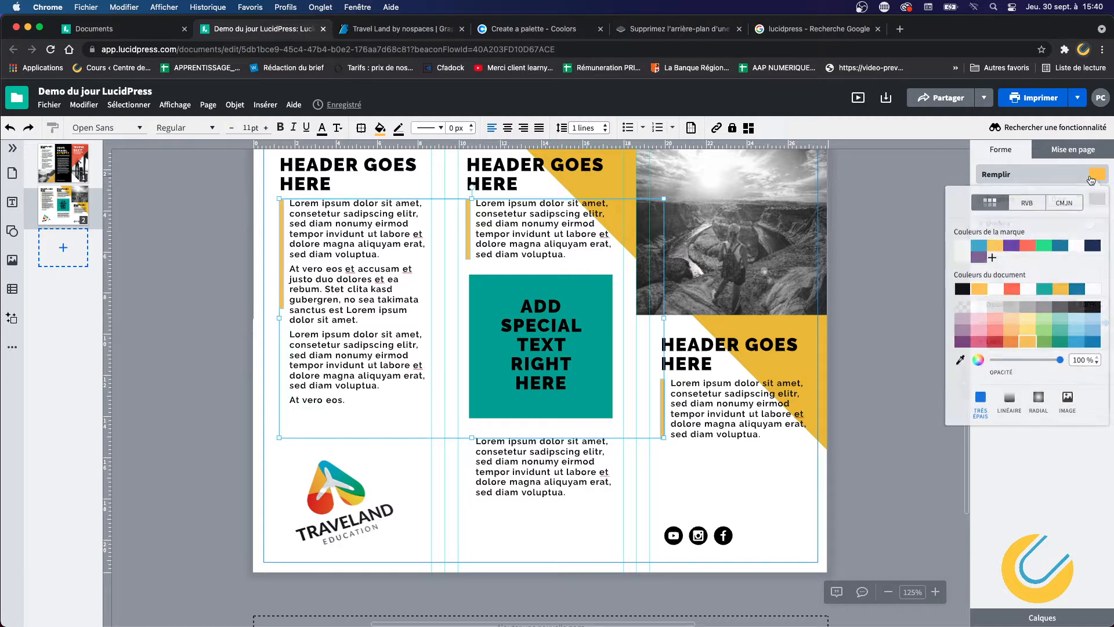
left_click(1077, 290)
left_click(1063, 289)
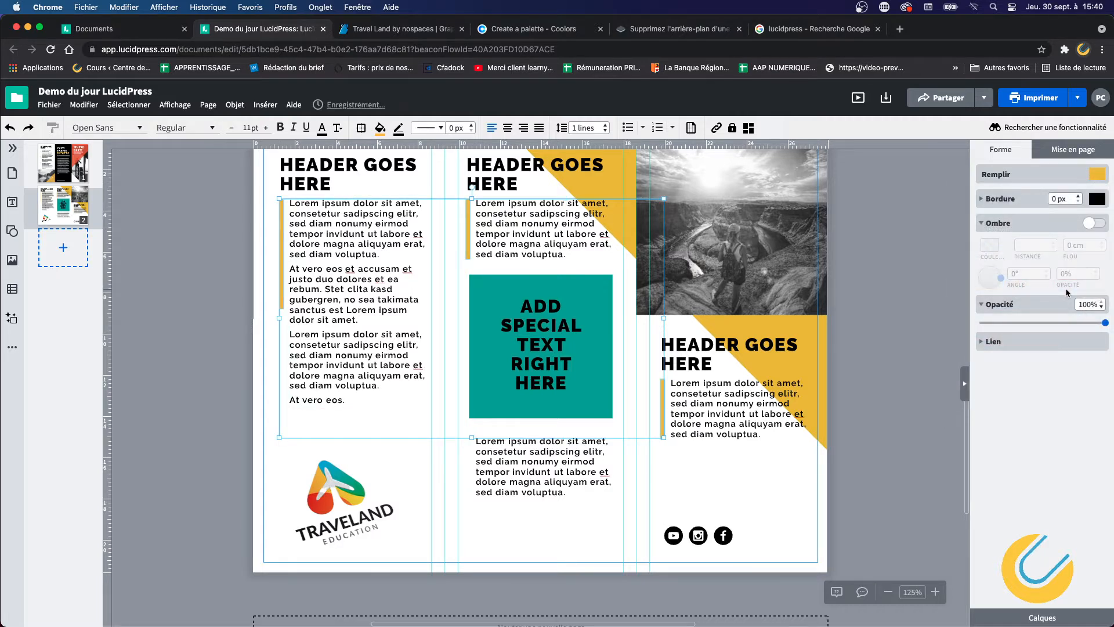
left_click(917, 337)
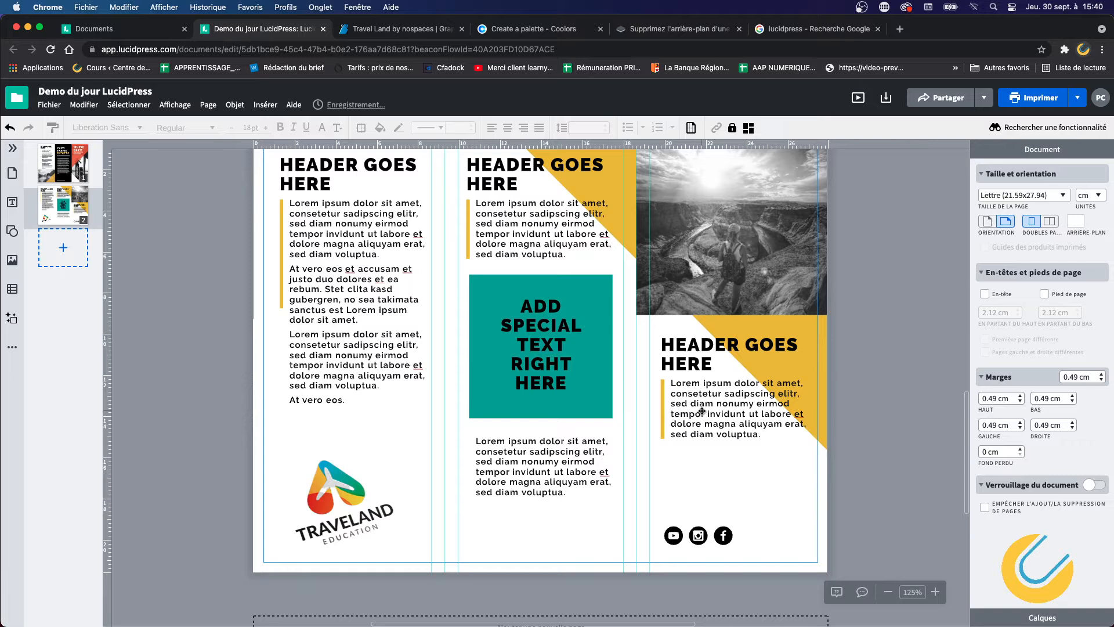
Set the colour of the "ADD SPECIAL TEXT RIGHT HERE" text to white.
left_click(559, 359)
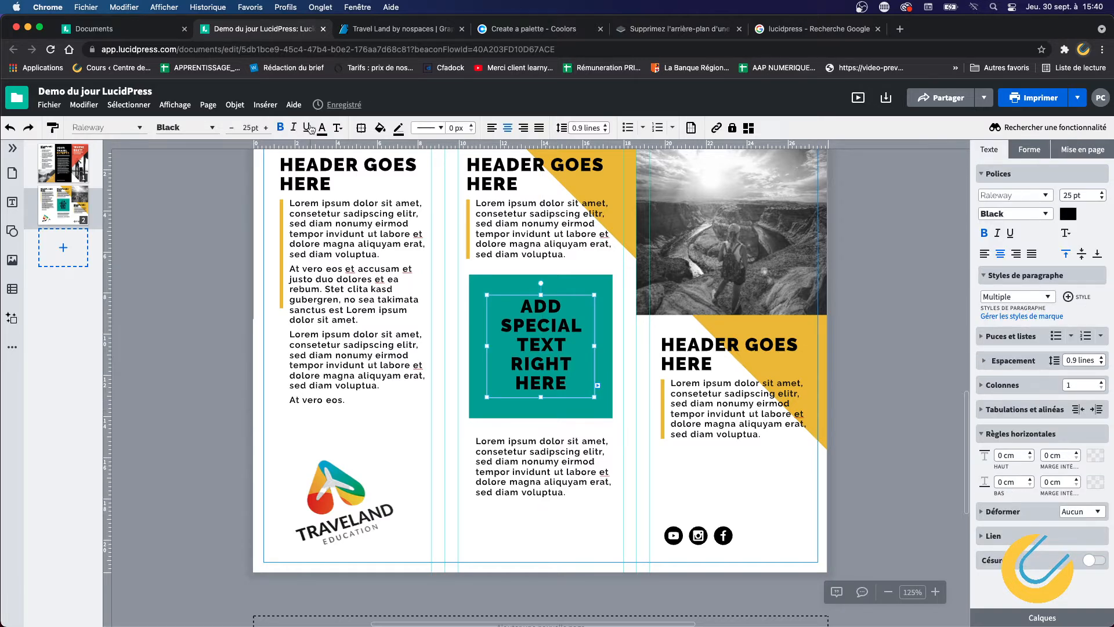
left_click(322, 129)
left_click(371, 210)
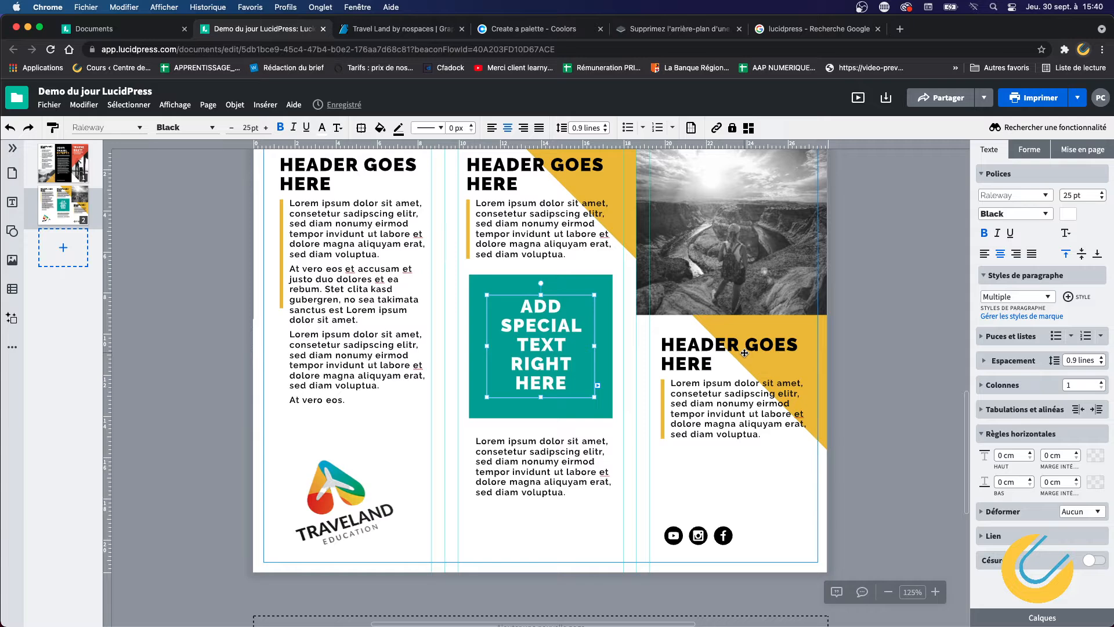
Replace the suitcase traveller photo on page 1's "WHERE NEXT?" panel with the yellow van desert photo from the "dossier demo" folder.
scroll(744, 354, "up", 10)
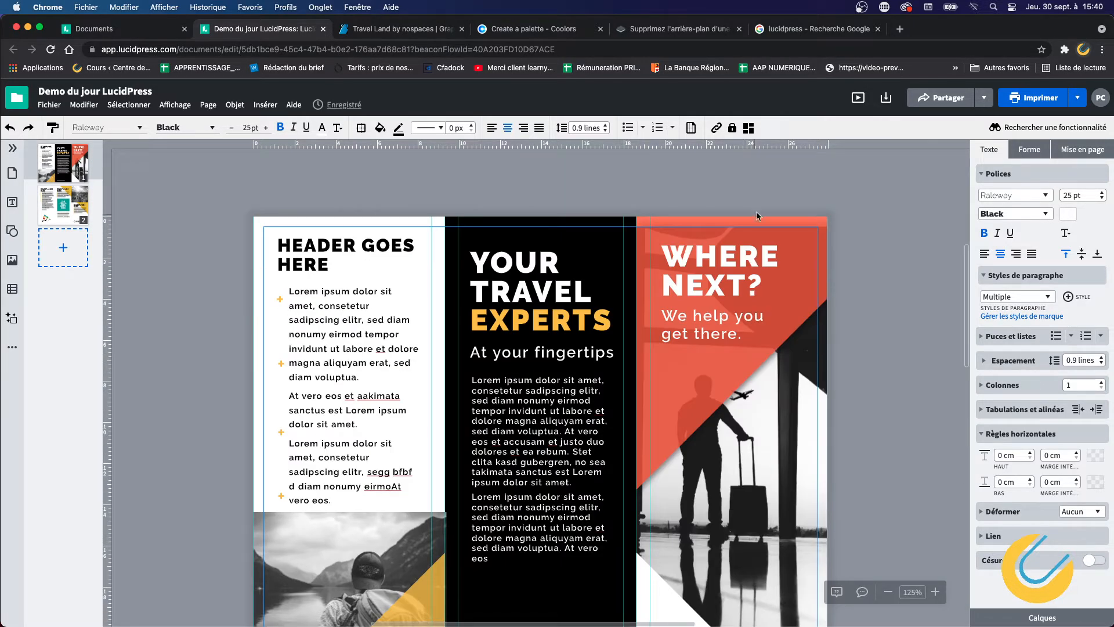
left_click(812, 261)
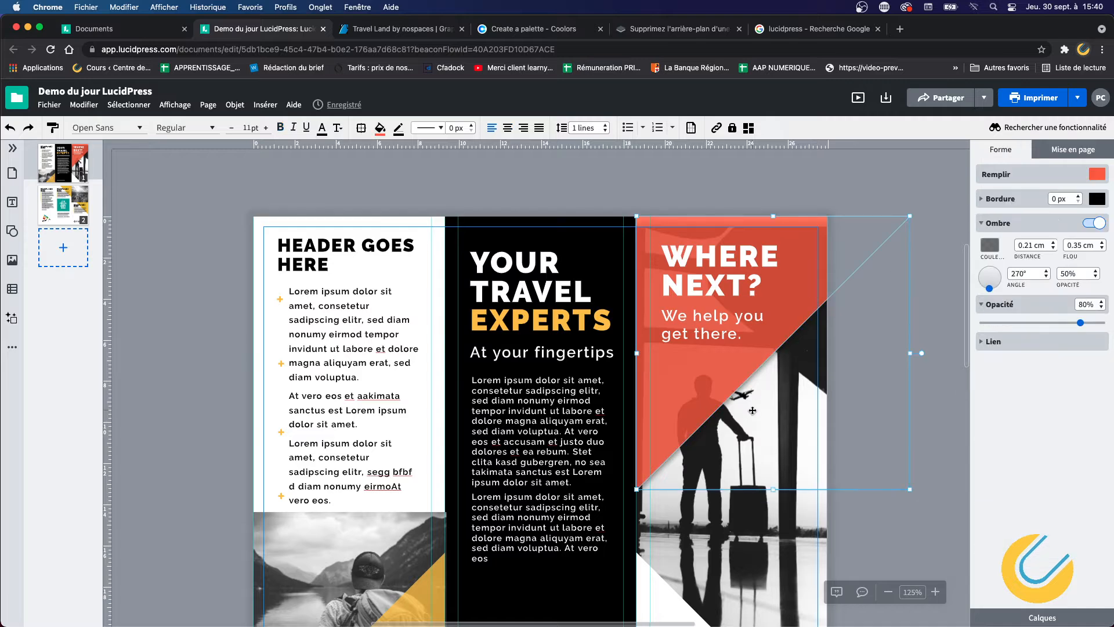
left_click(752, 481)
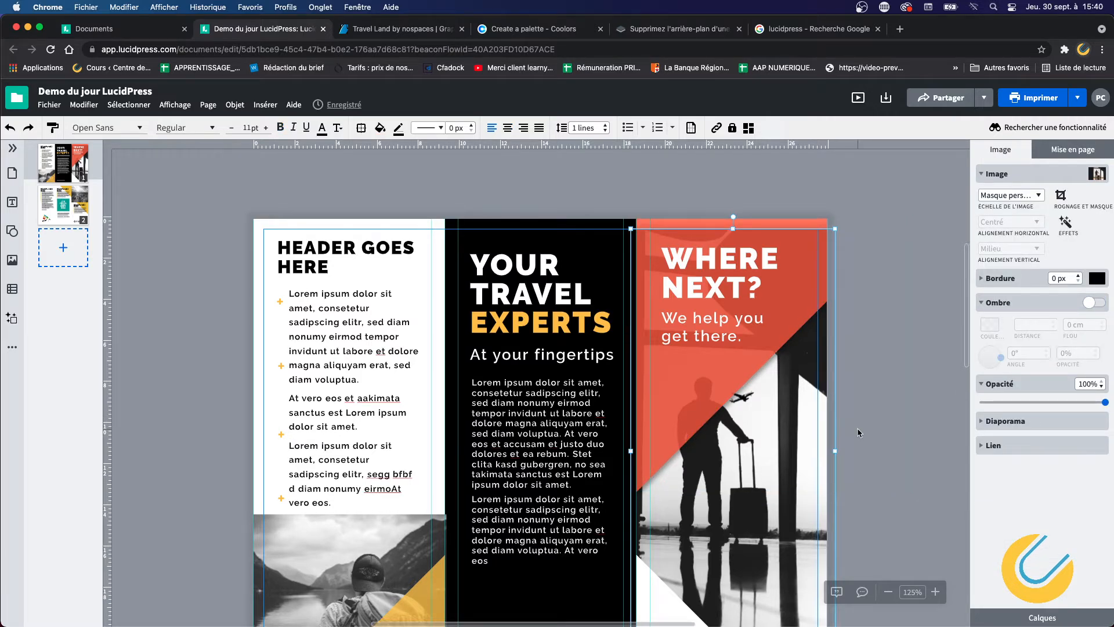
scroll(858, 429, "down", 5)
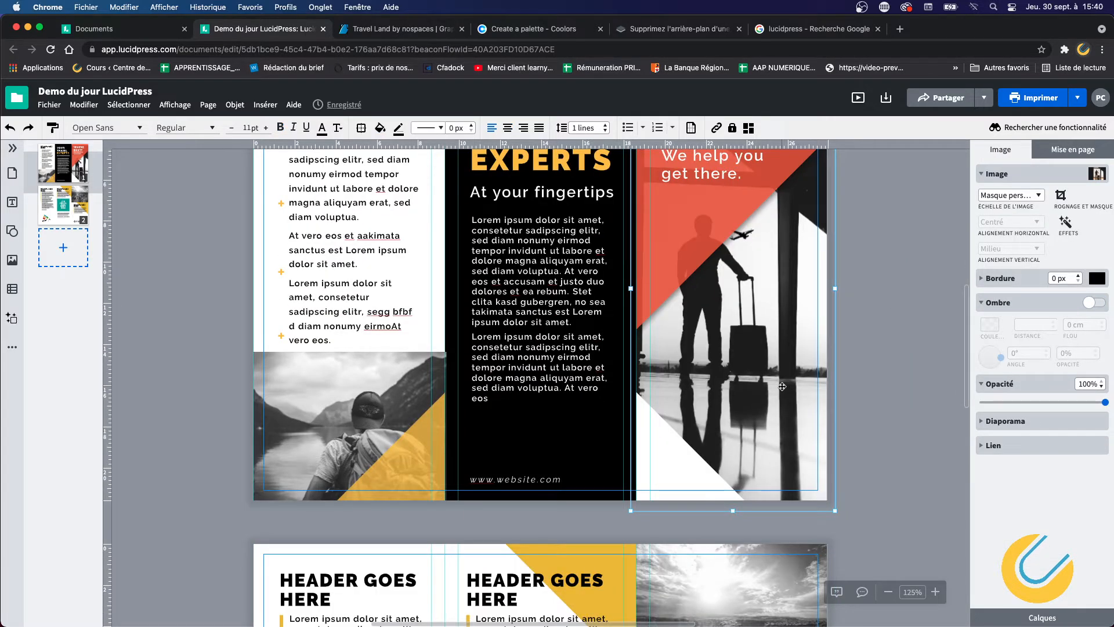
right_click(782, 386)
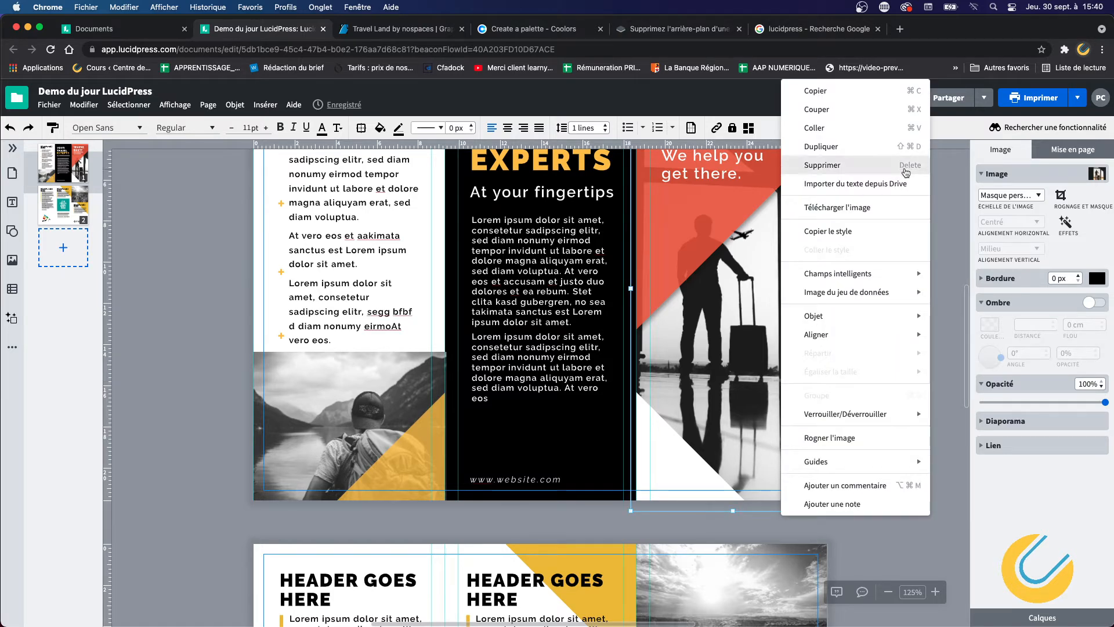
left_click(722, 336)
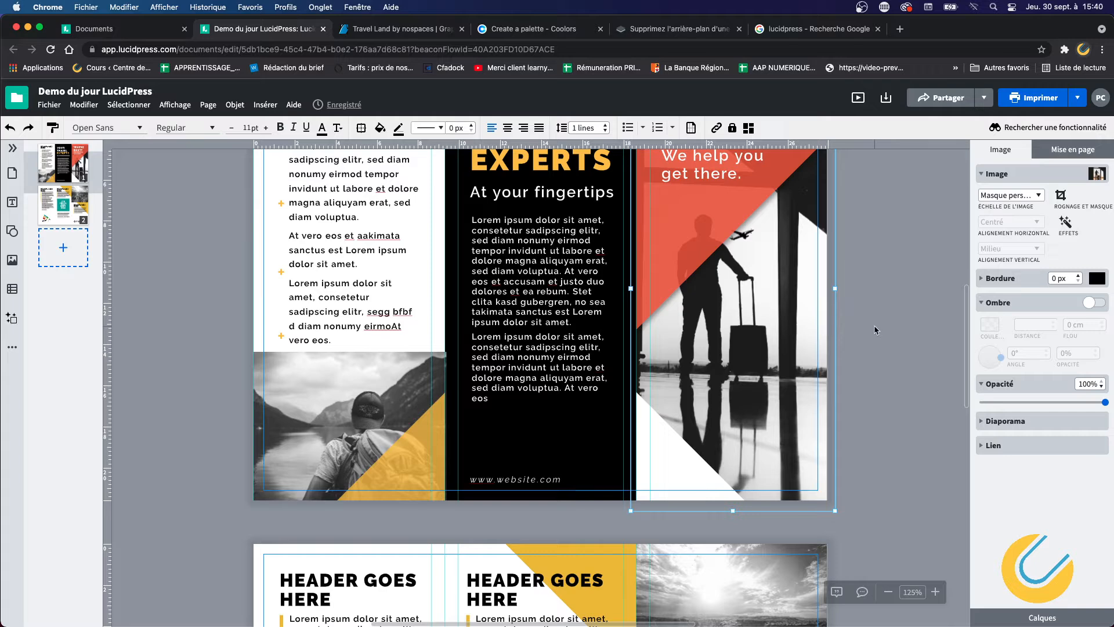
left_click(1096, 174)
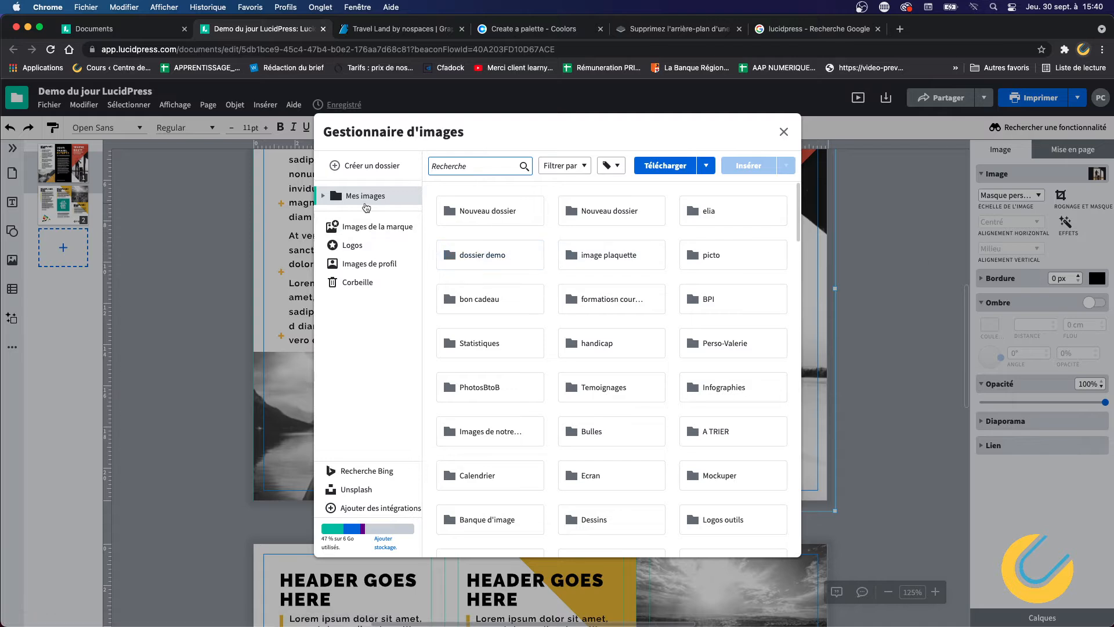
left_click(366, 201)
left_click(368, 364)
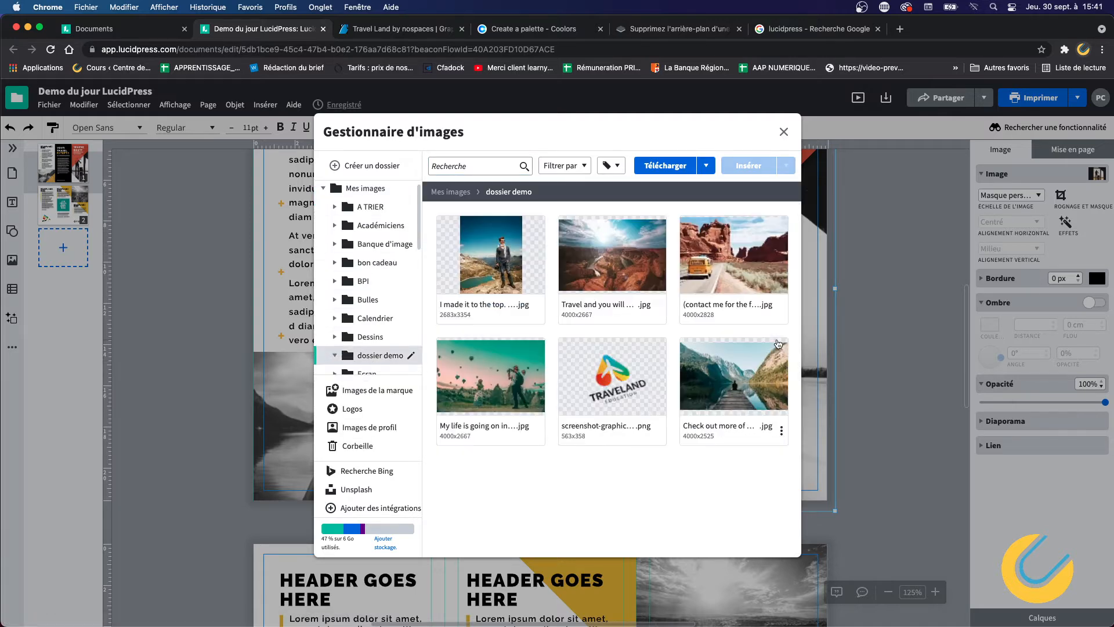
left_click(758, 248)
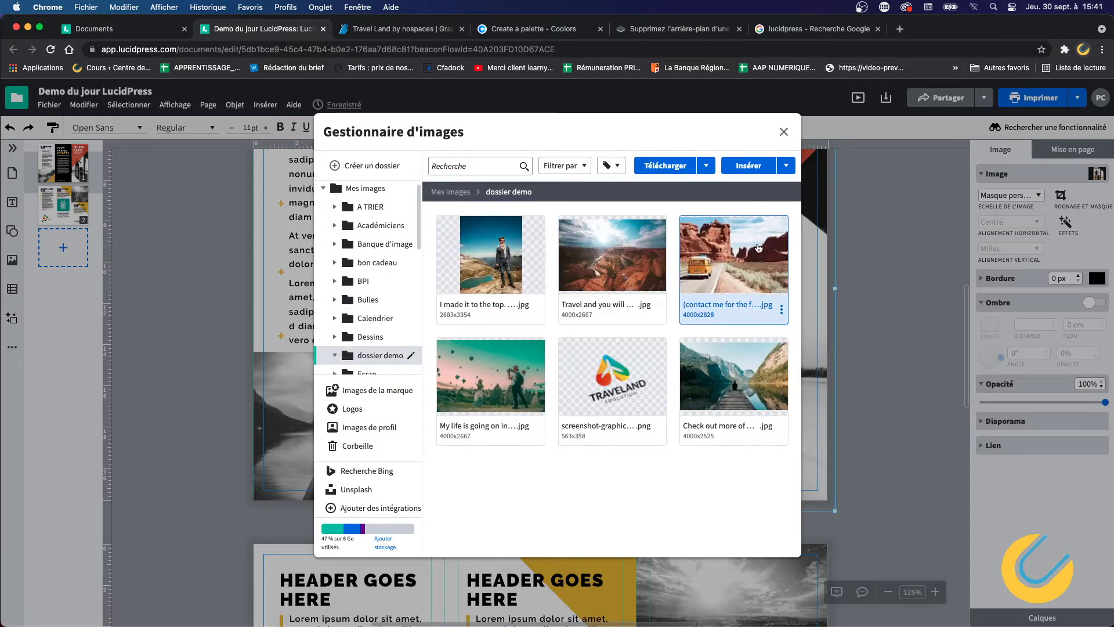
double_click(723, 264)
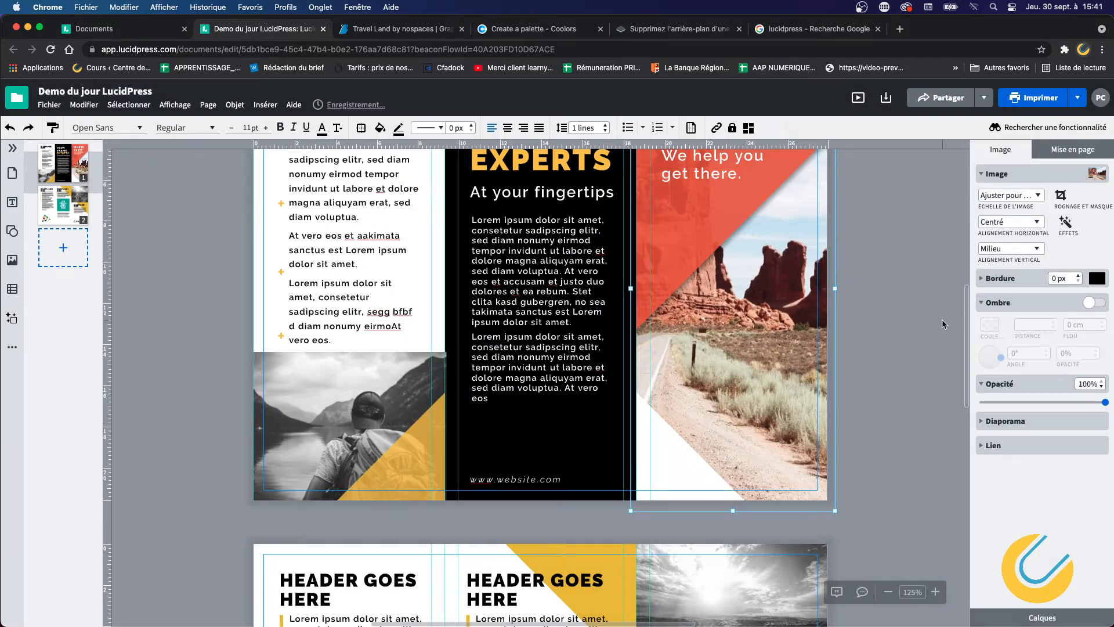
left_click(863, 323)
Try shifting the desert photo within its mask so that the yellow van sits in the "WHERE NEXT?" panel.
scroll(864, 323, "up", 3)
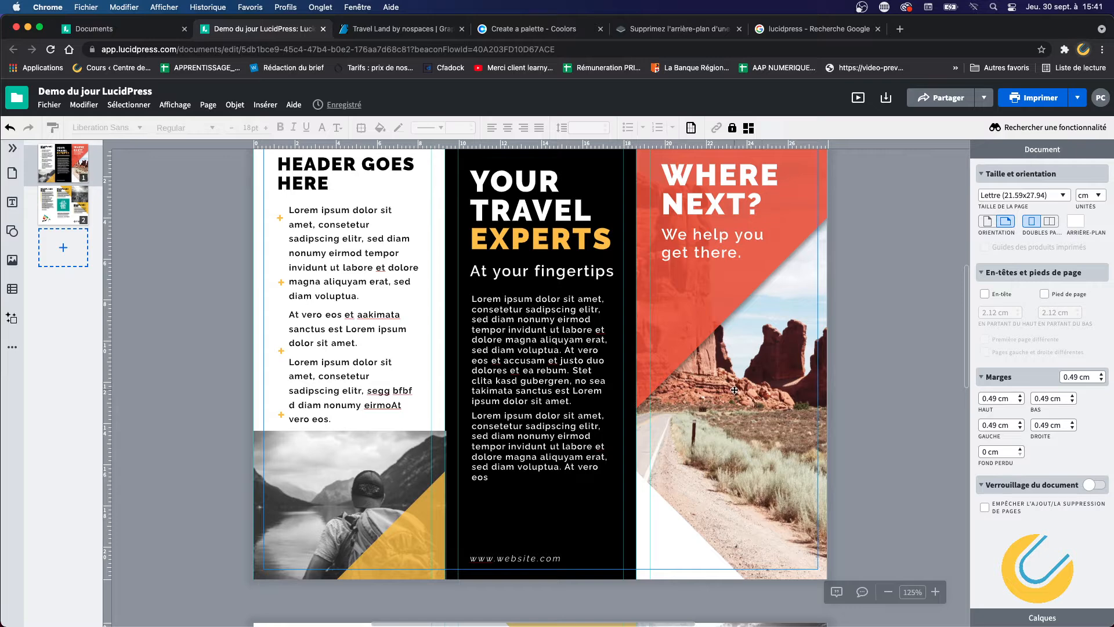
left_click(779, 407)
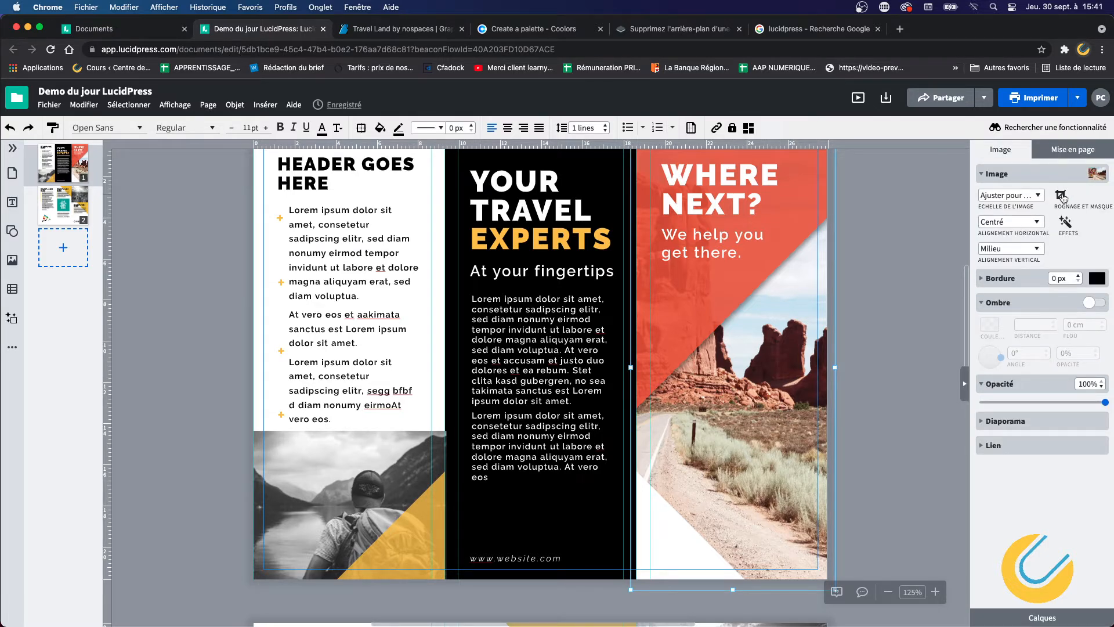
left_click(1061, 196)
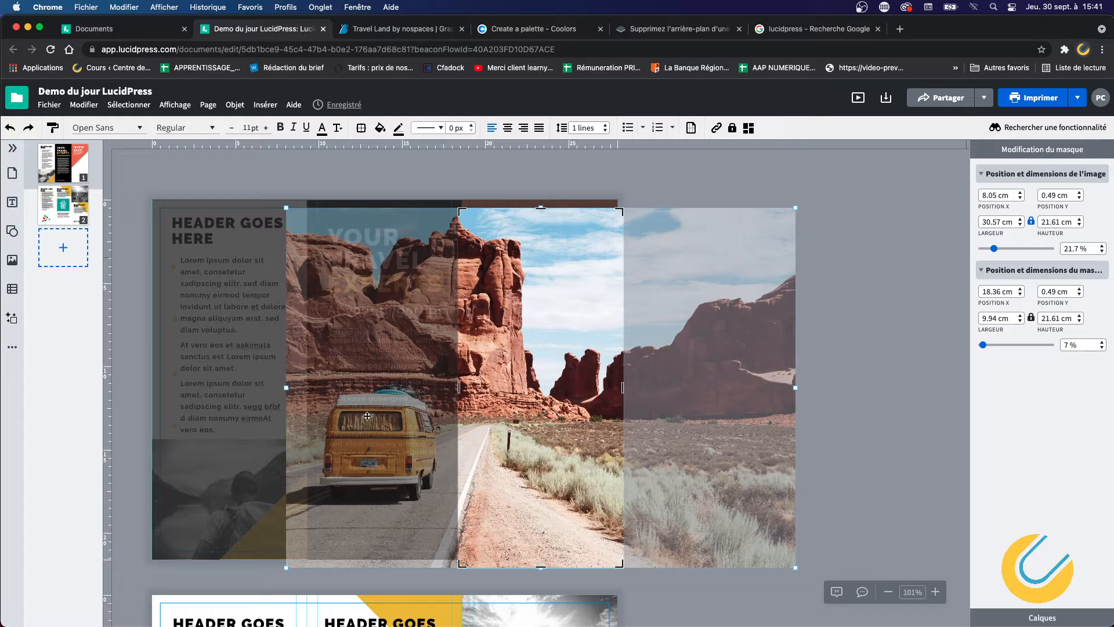
mouse_move(796, 209)
left_mouse_down()
mouse_move(867, 158)
mouse_move(766, 257)
mouse_move(609, 341)
mouse_move(830, 209)
mouse_move(807, 224)
left_mouse_up()
left_click_drag(675, 275, 706, 270)
left_click_drag(574, 281, 576, 282)
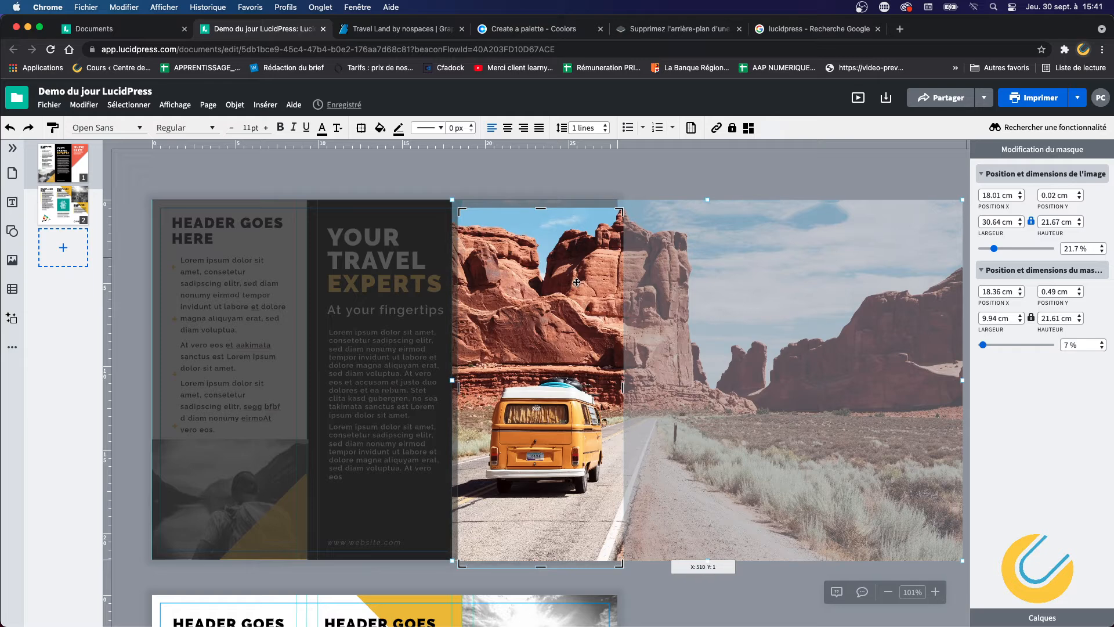
double_click(576, 281)
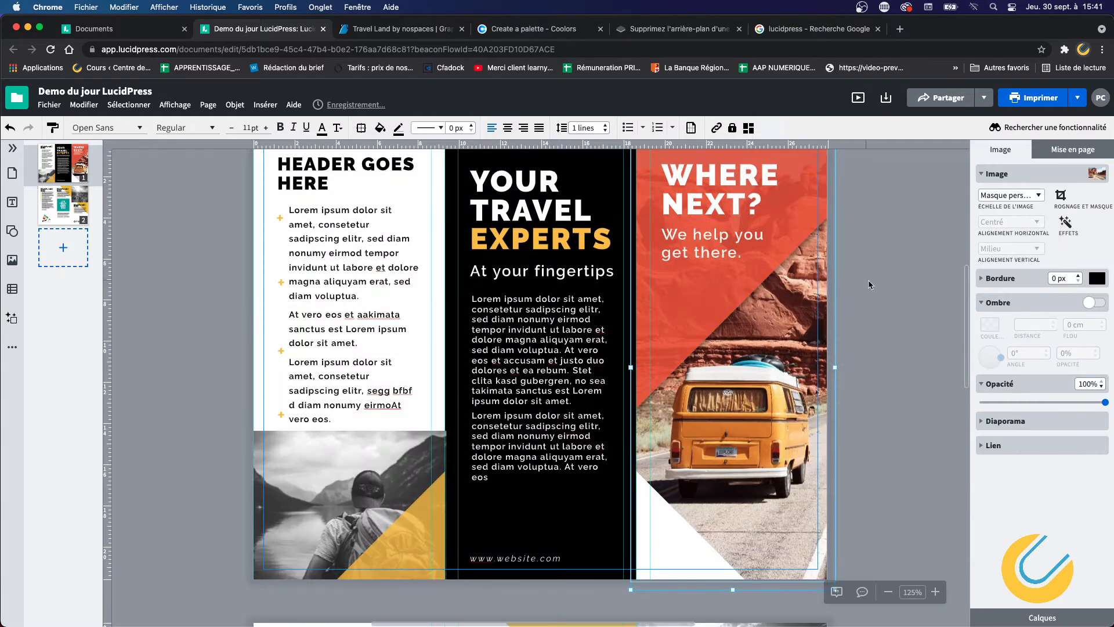
left_click(872, 289)
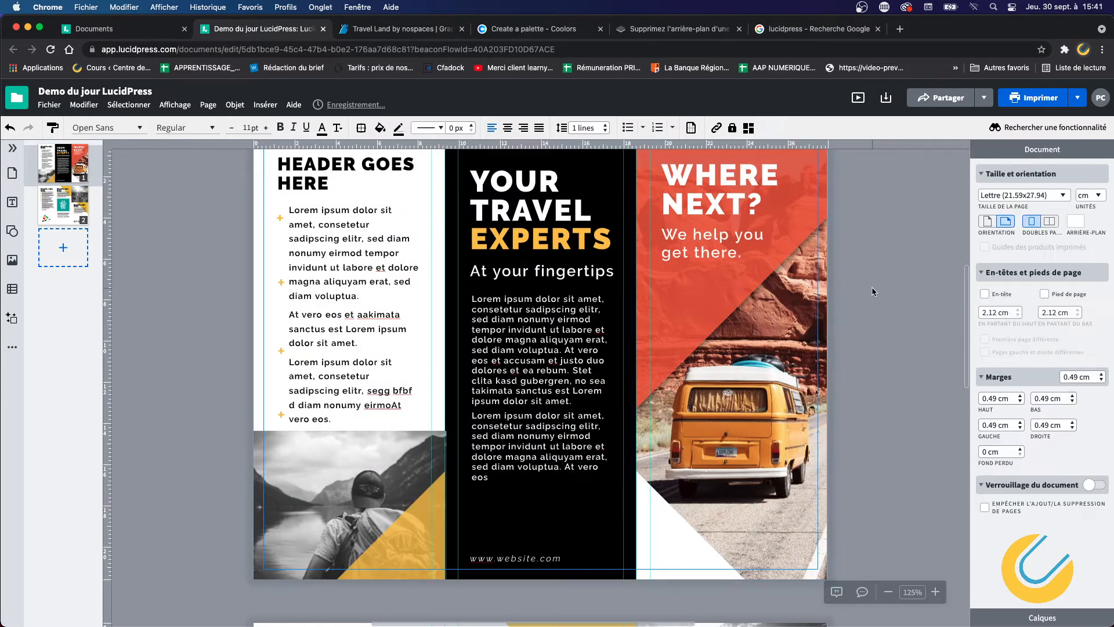
Try enlarging the van photo to 27.5 % inside its mask, and undo both crop changes.
left_click(776, 387)
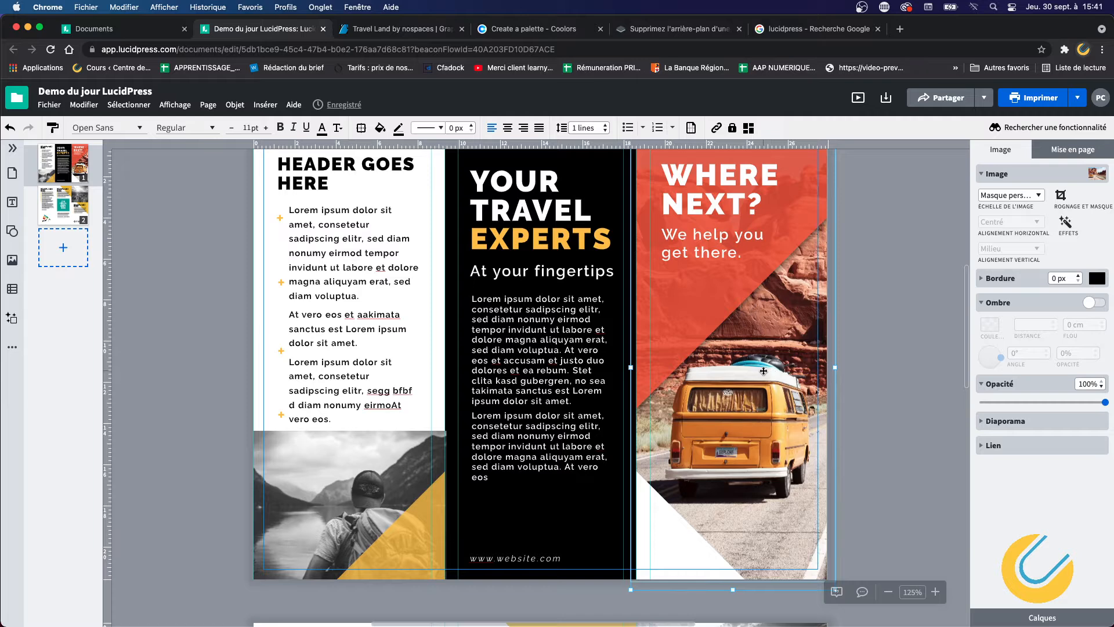
left_click(1061, 195)
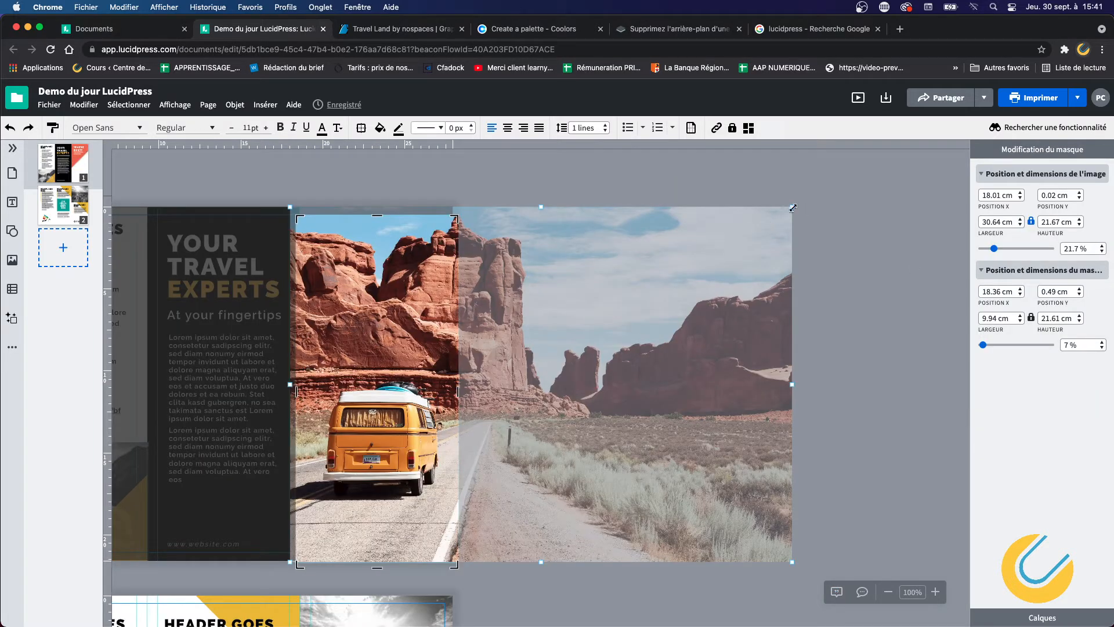
left_click_drag(793, 207, 867, 154)
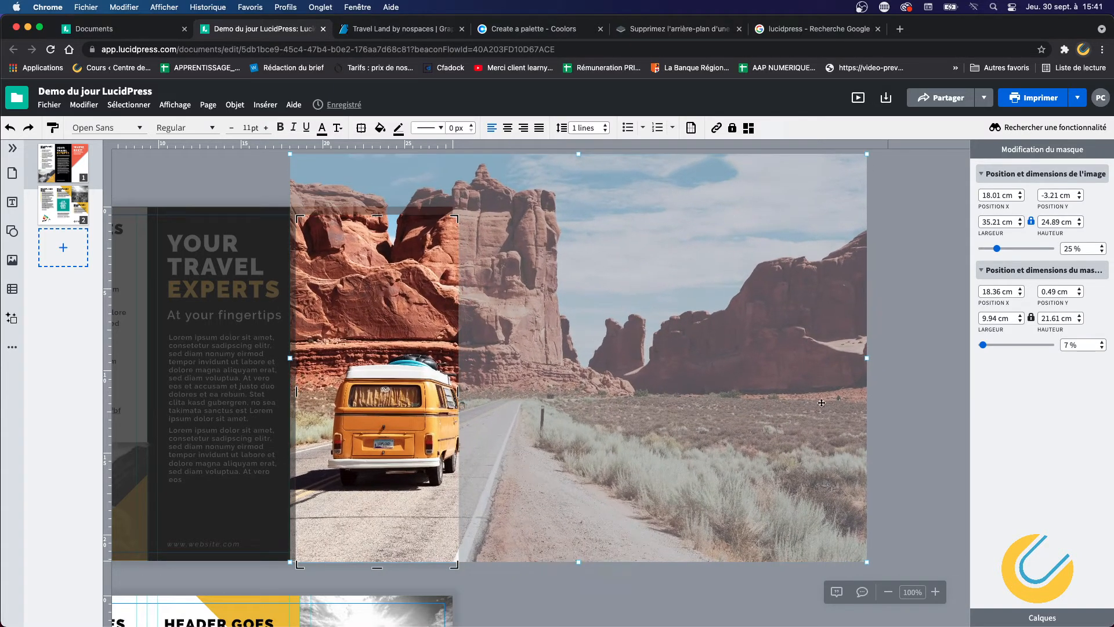
mouse_move(869, 569)
left_mouse_down()
mouse_move(610, 395)
mouse_move(823, 570)
mouse_move(866, 559)
left_mouse_up()
left_click_drag(746, 458, 752, 512)
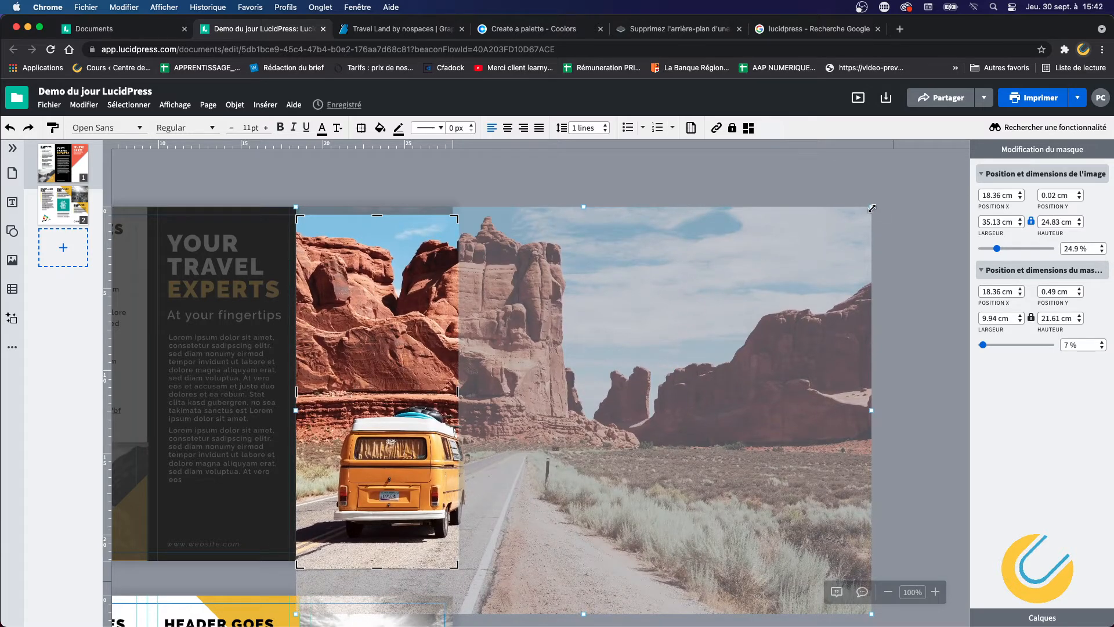
left_click_drag(872, 208, 932, 164)
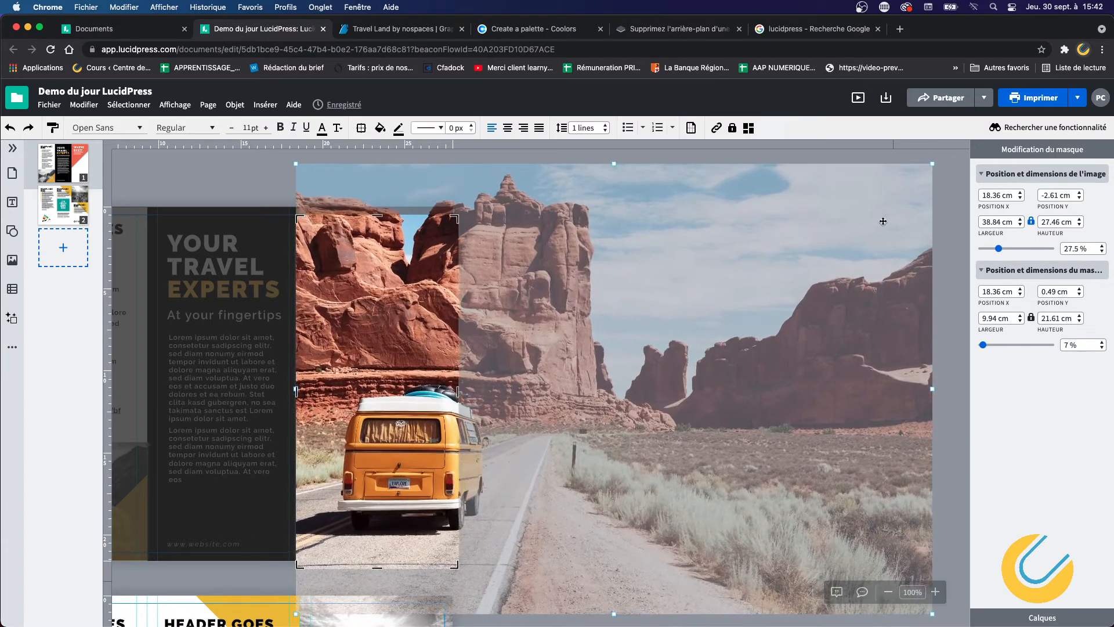
key("Return")
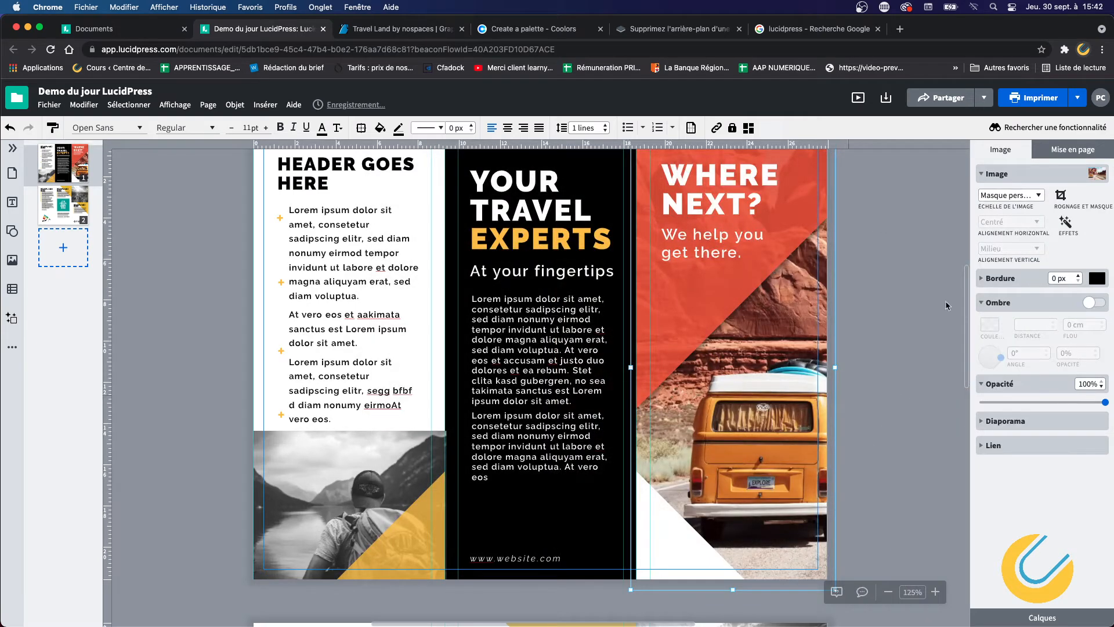
key("super+z")
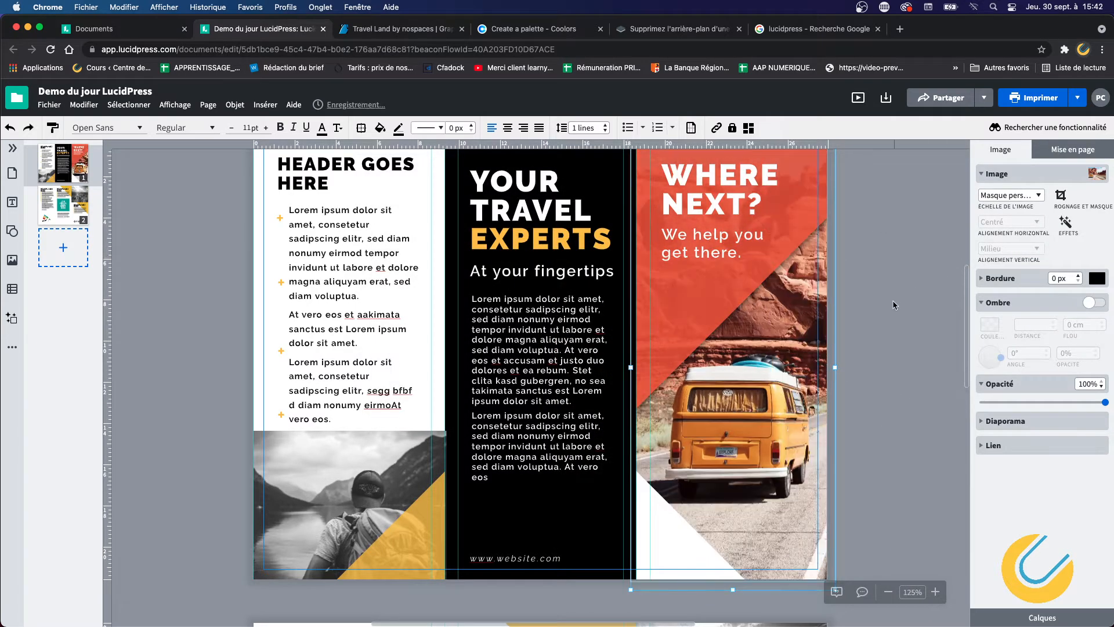
key("super+z")
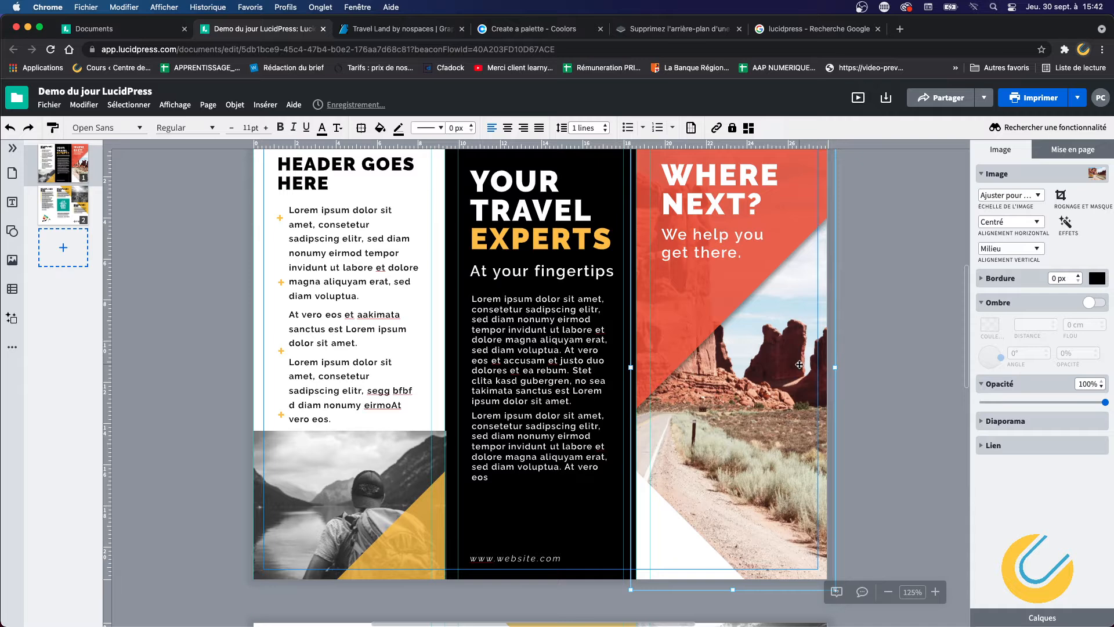
Delete the white corner triangle on the cover panel and shift the desert photo within its mask to bring the yellow van into view.
left_click(668, 527)
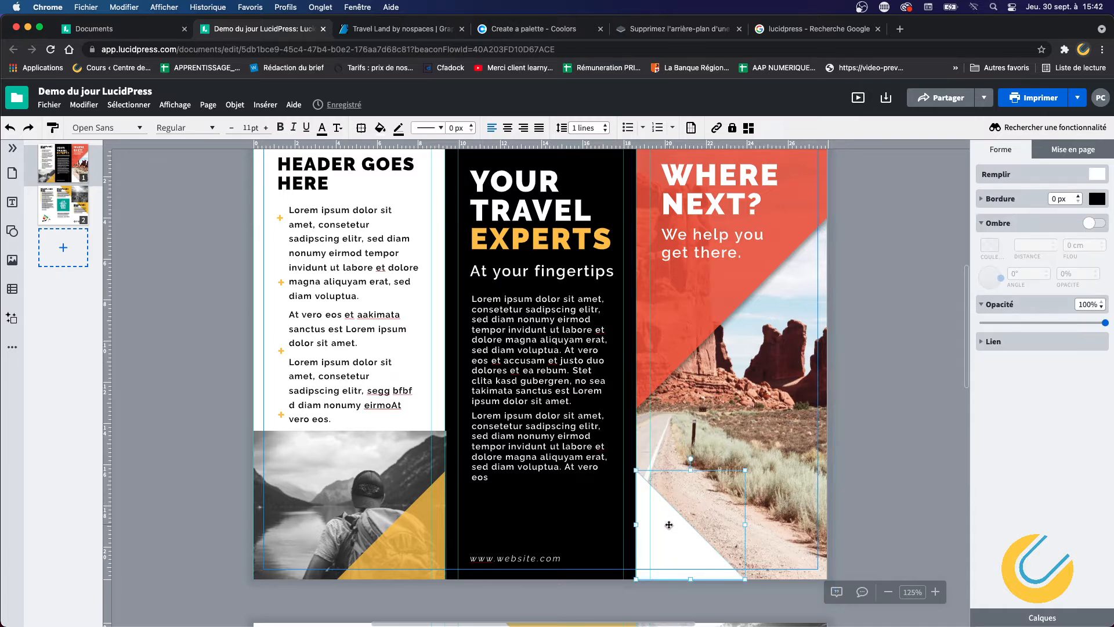
key("BackSpace")
left_click(730, 481)
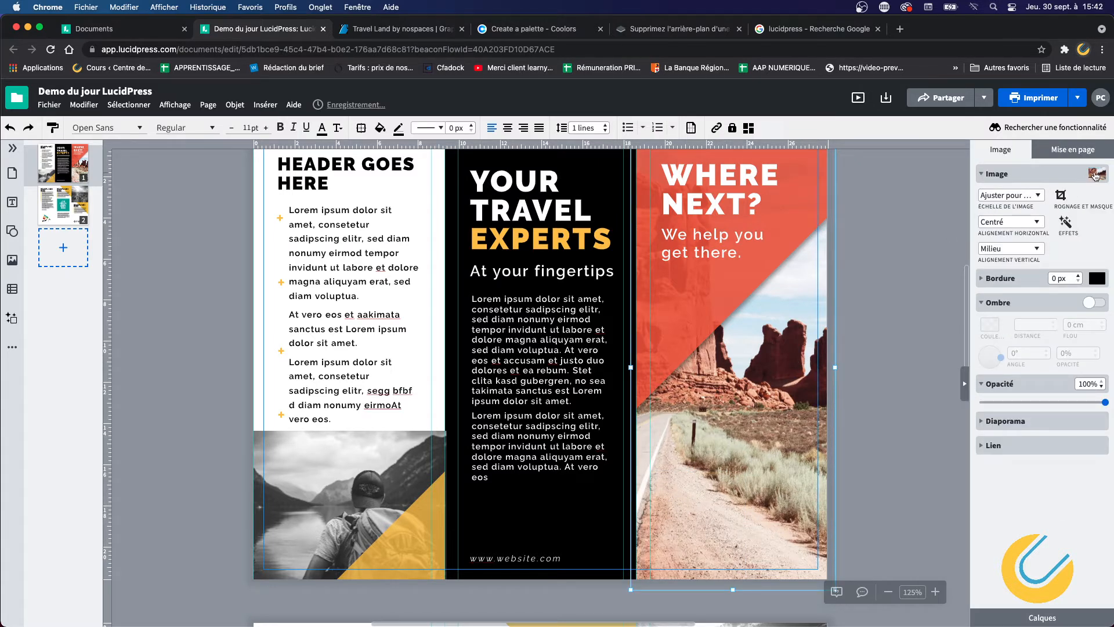
left_click(1061, 196)
left_click_drag(534, 338, 705, 332)
key("Return")
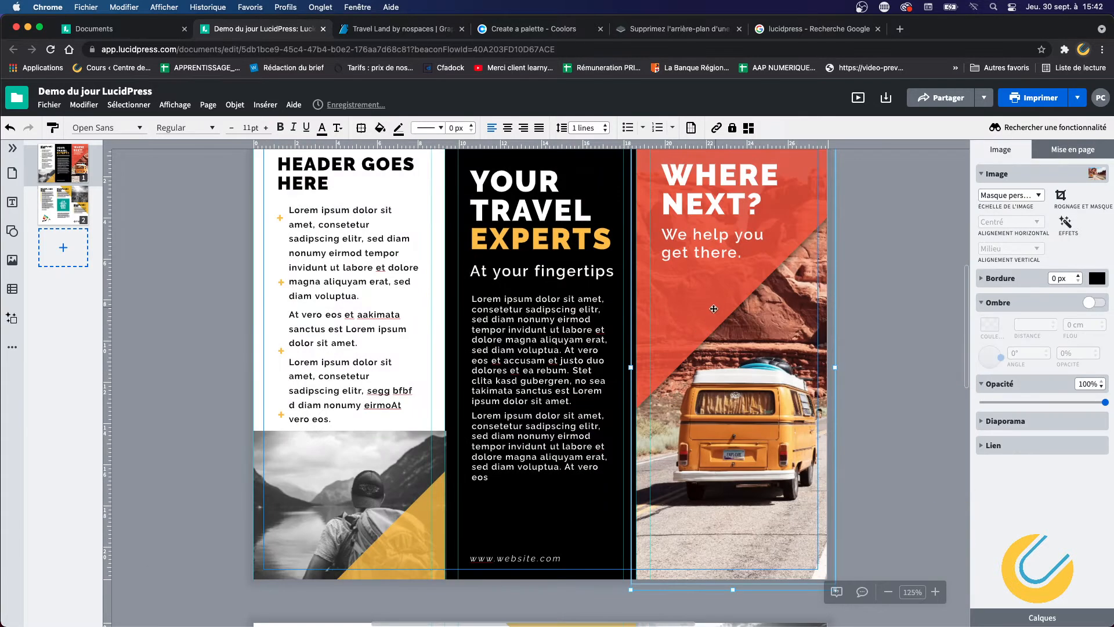
Fill the red triangle behind the "WHERE NEXT?" title with black from the document colours.
left_click(714, 308)
left_click(1097, 174)
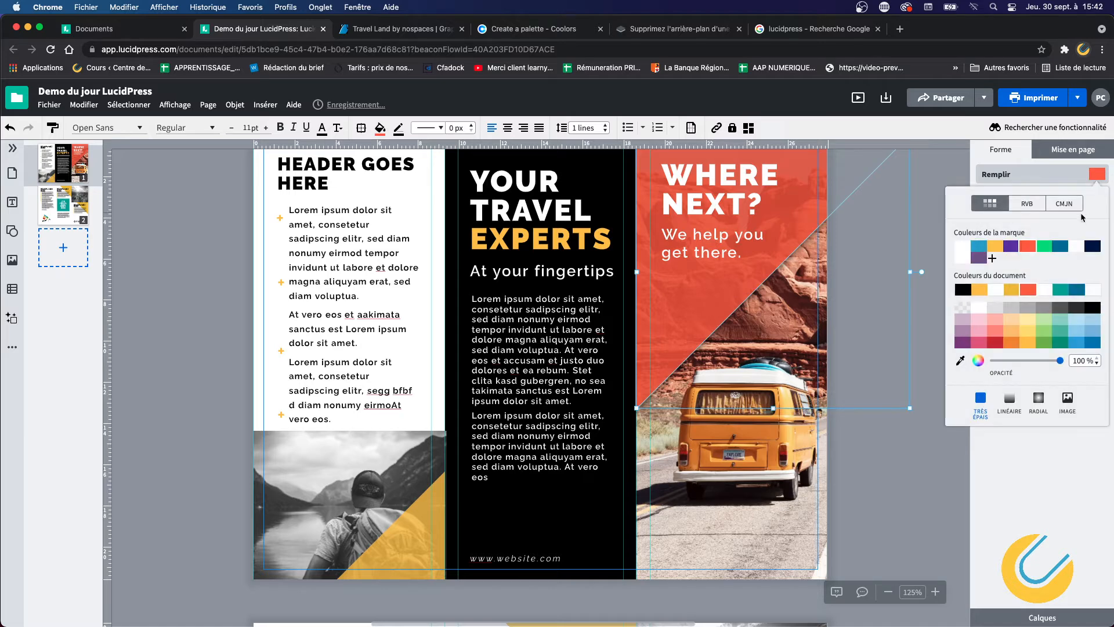
left_click(962, 289)
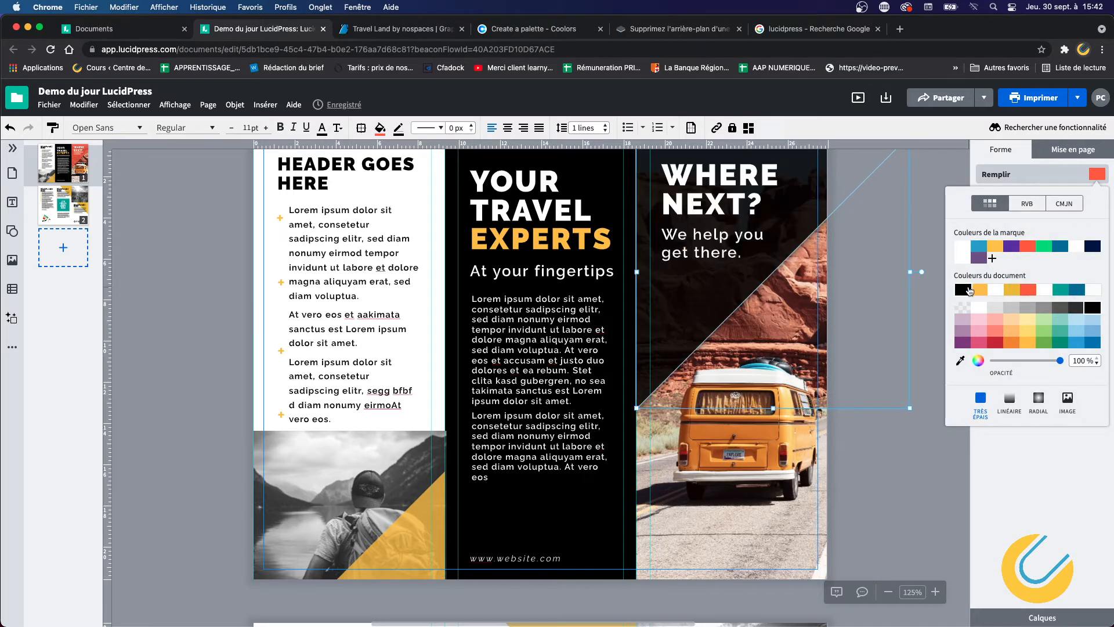
left_click(883, 257)
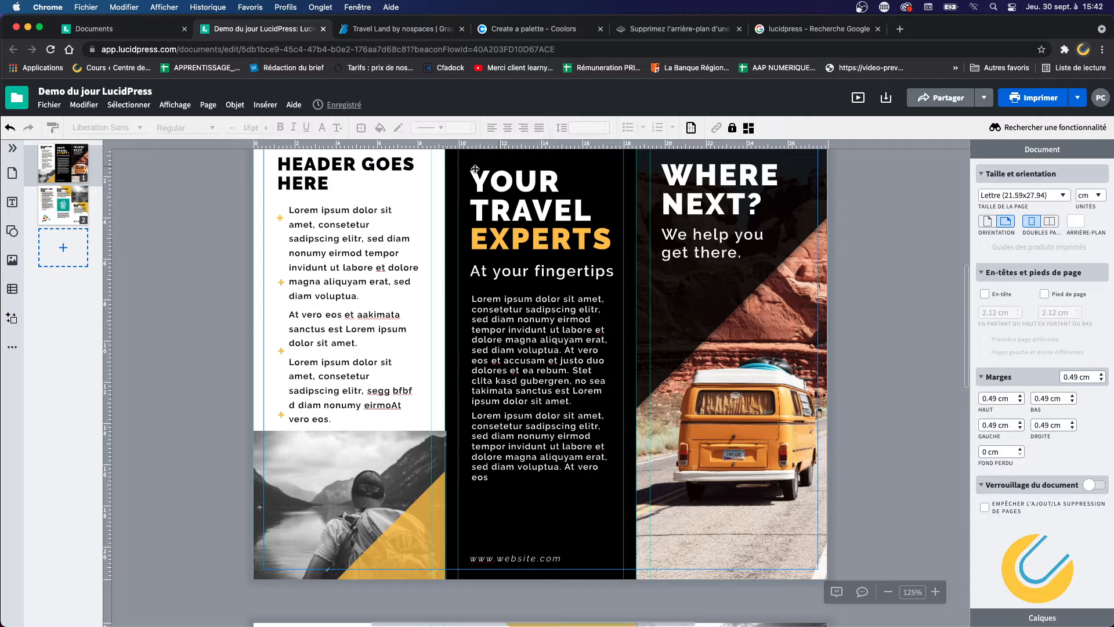
Recolour the four orange plus markers beside the first panel's text with the teal green sampled from the TRAVELAND logo.
left_click(280, 216)
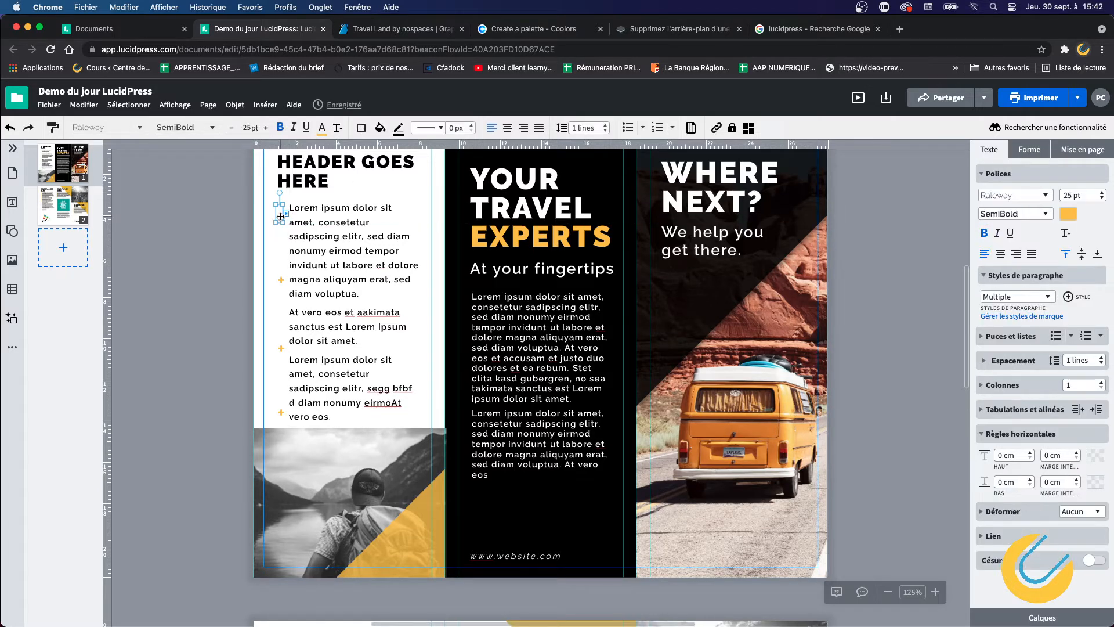
left_click(281, 412, "shift")
left_click(281, 348, "shift")
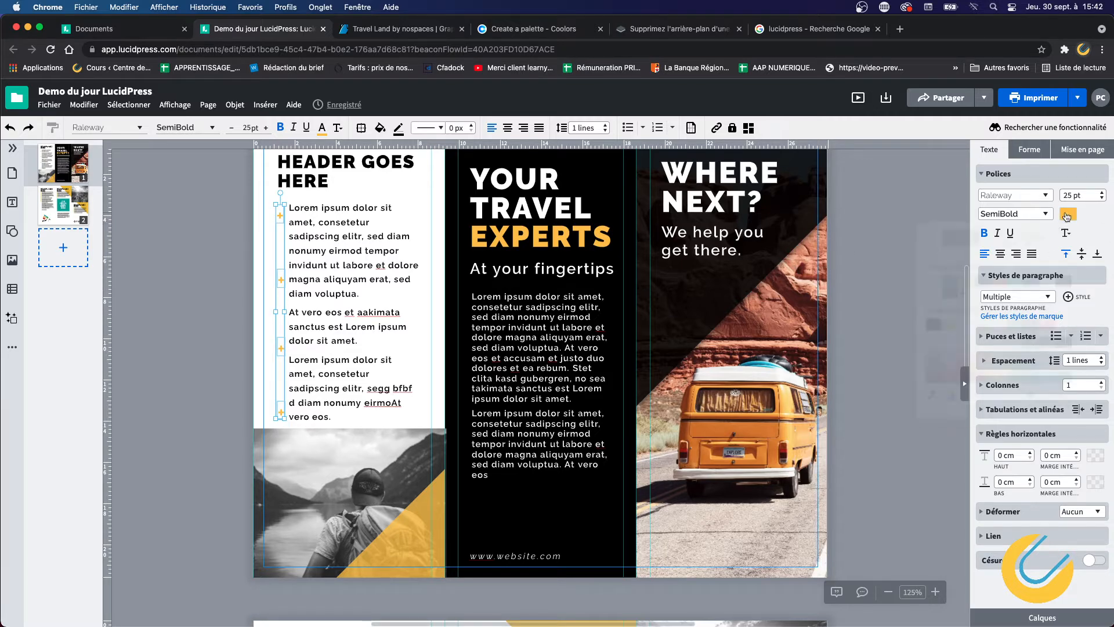
left_click(1066, 215)
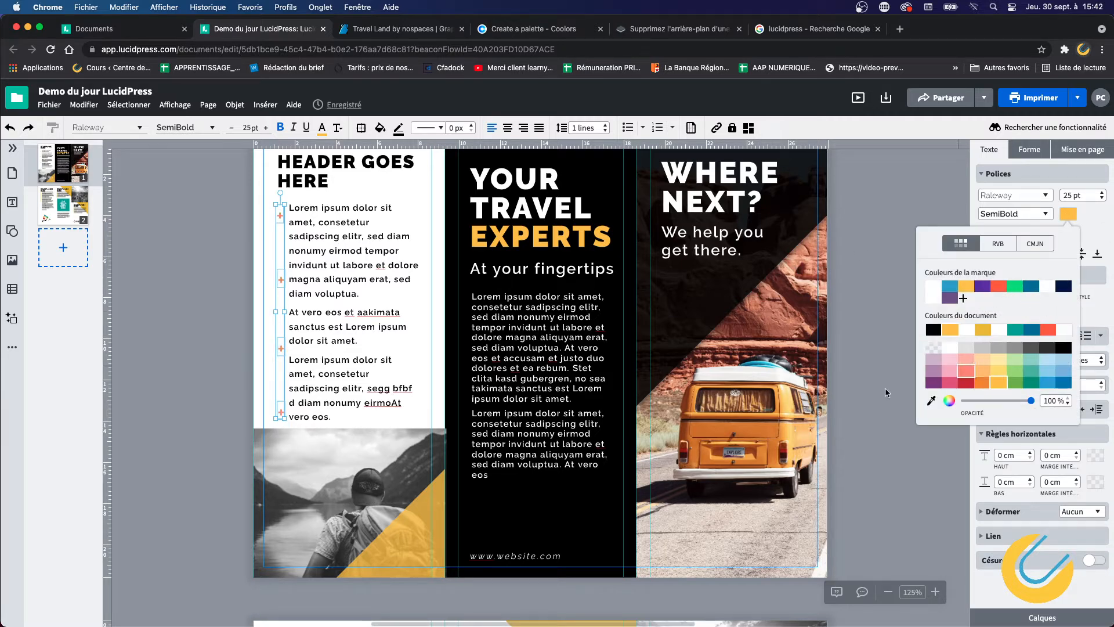
scroll(523, 434, "down", 2)
scroll(523, 435, "down", 5)
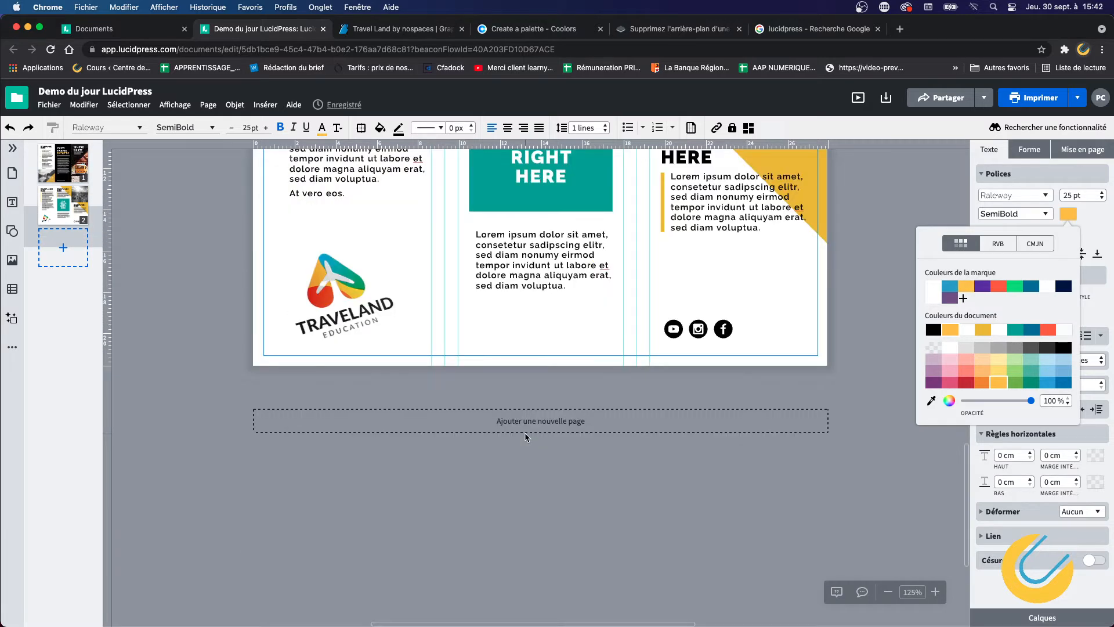
scroll(523, 435, "up", 1)
left_click(931, 400)
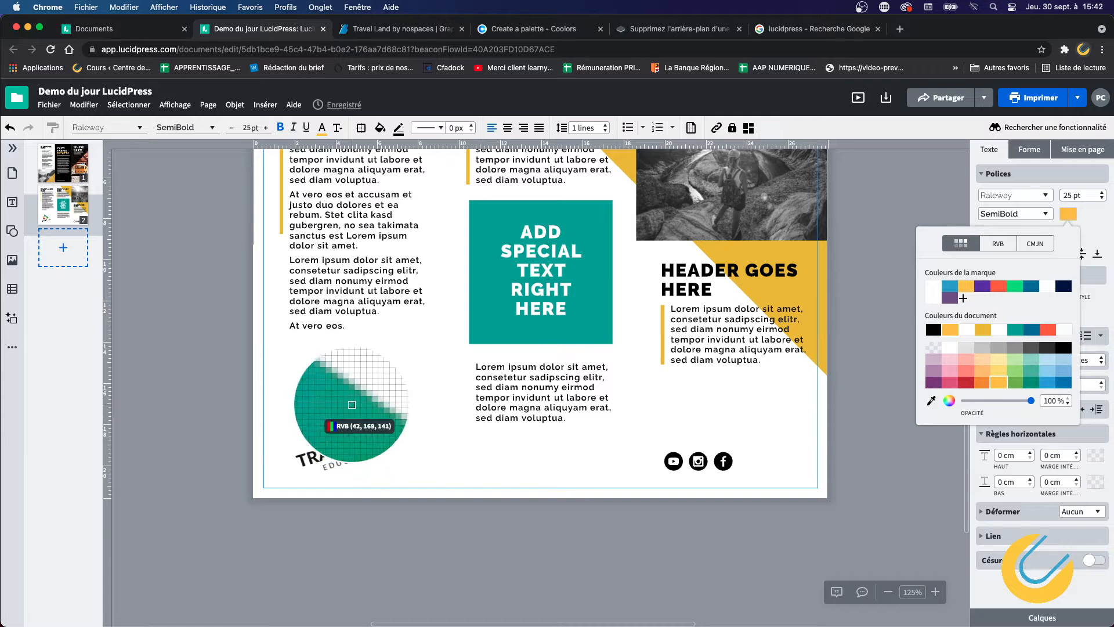
left_click(347, 408)
scroll(498, 395, "up", 10)
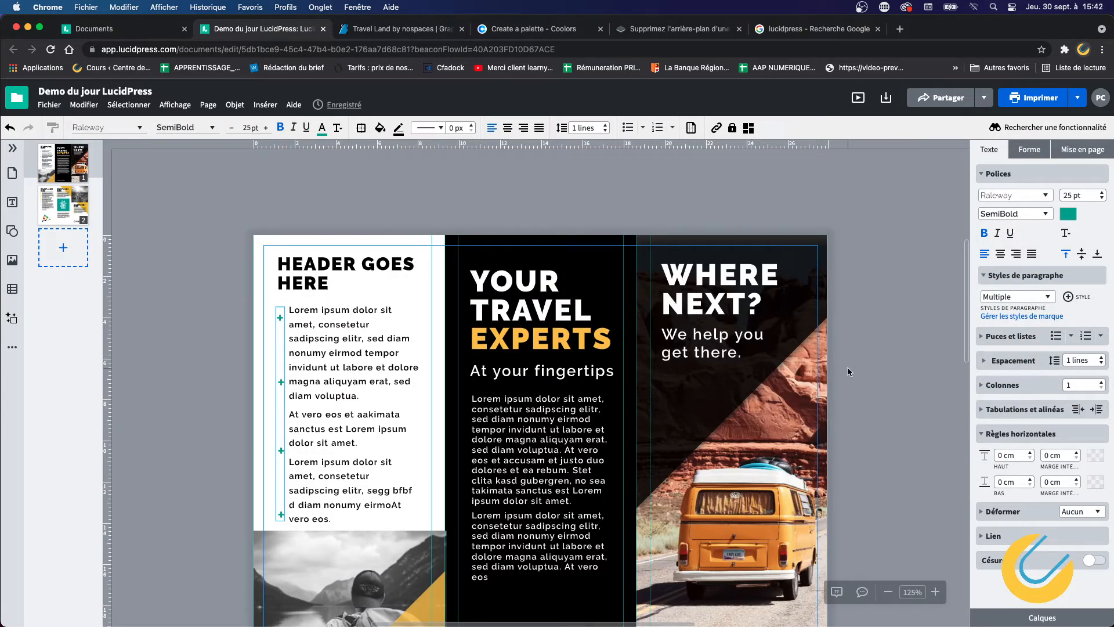
left_click(848, 367)
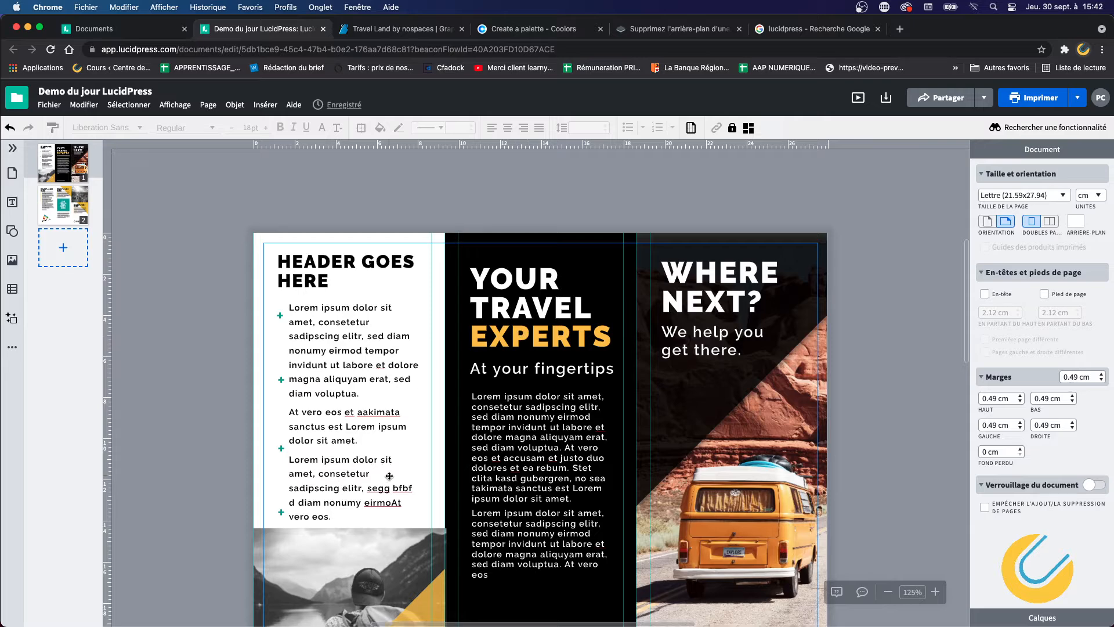
Replace the black-and-white hiker photo on page 1 with the mountain lake photo from the "dossier demo" image folder.
scroll(343, 484, "down", 3)
left_click(338, 476)
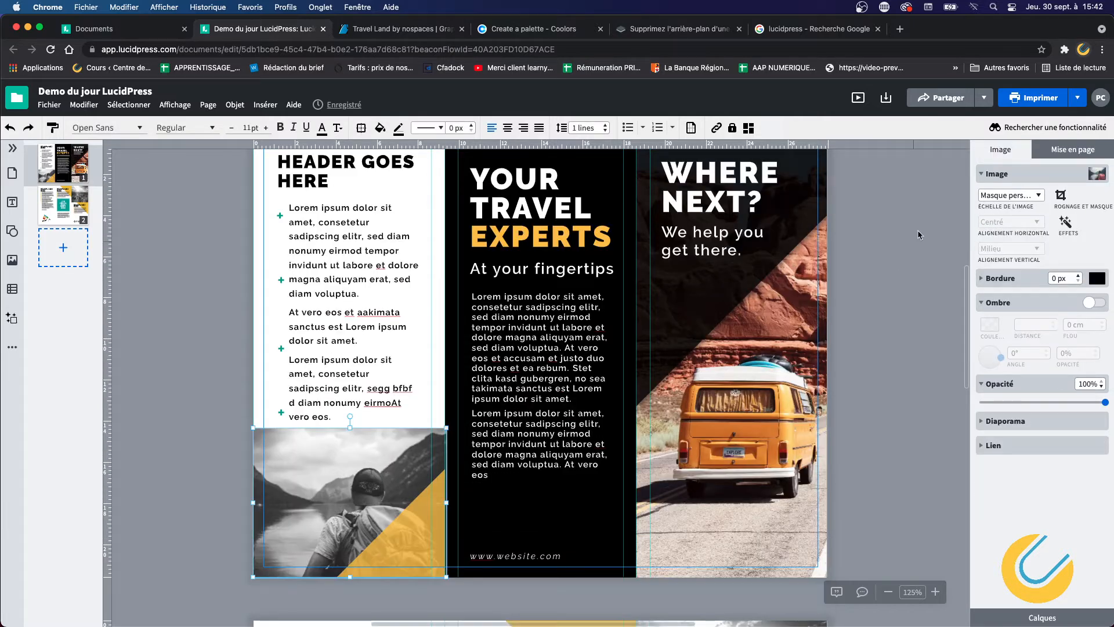
left_click(1097, 174)
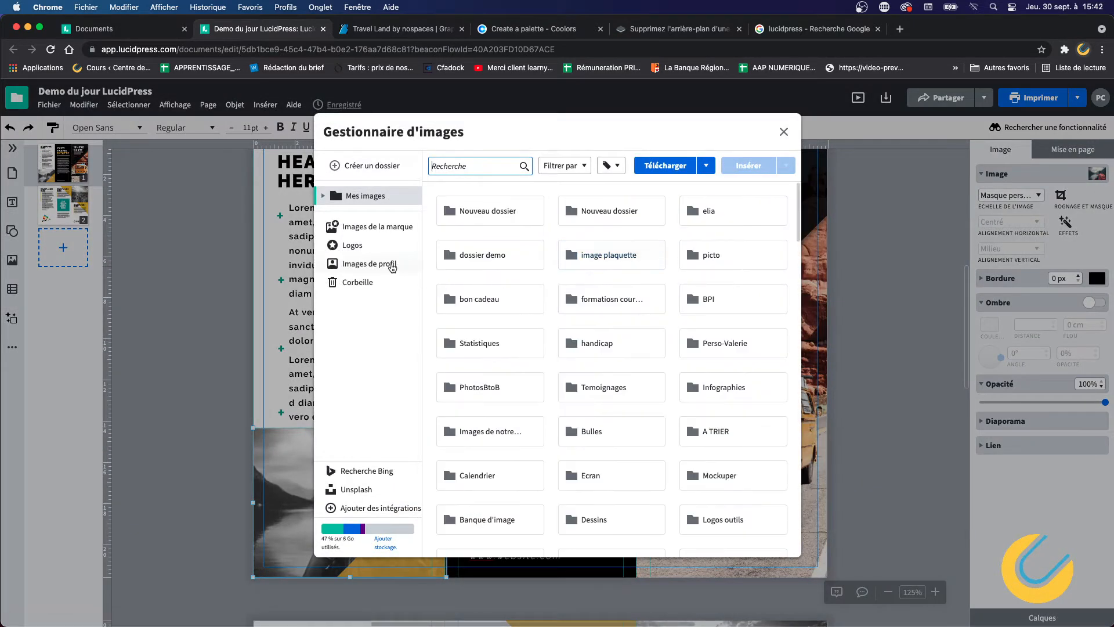
left_click(369, 197)
left_click(383, 363)
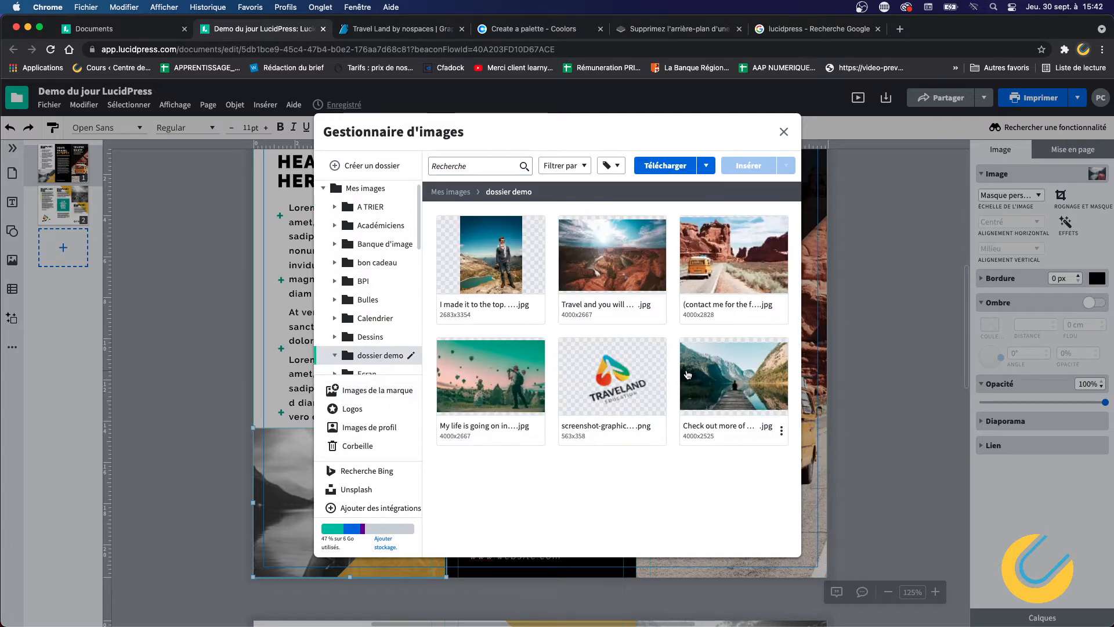
double_click(750, 383)
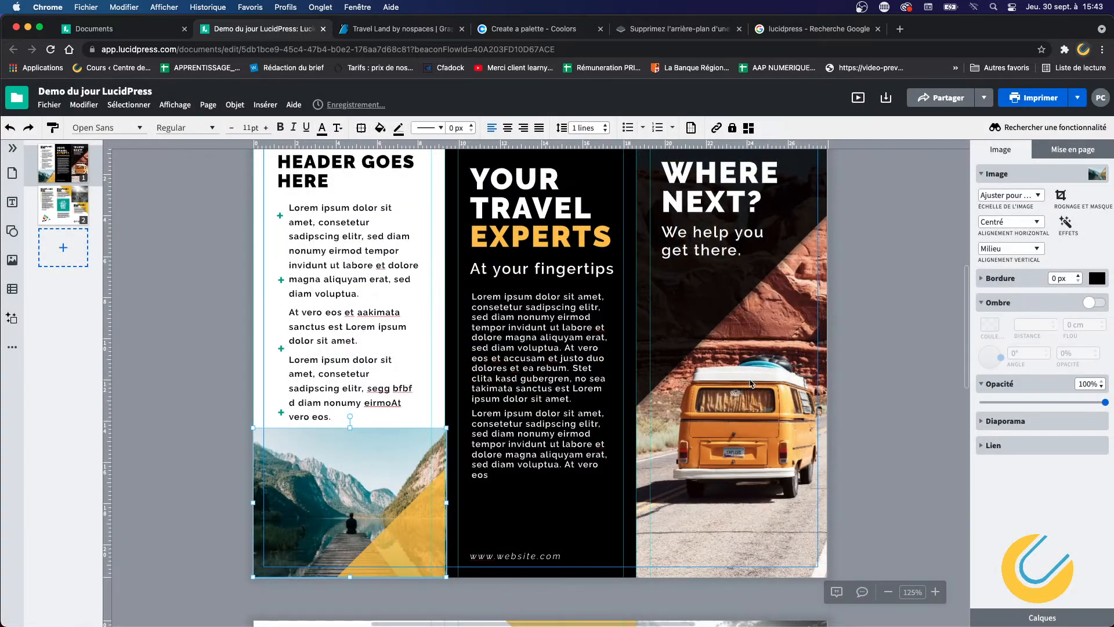
left_click(232, 436)
Try the dark navy brand colour as the fill of the yellow triangle over the lake photo.
left_click(438, 539)
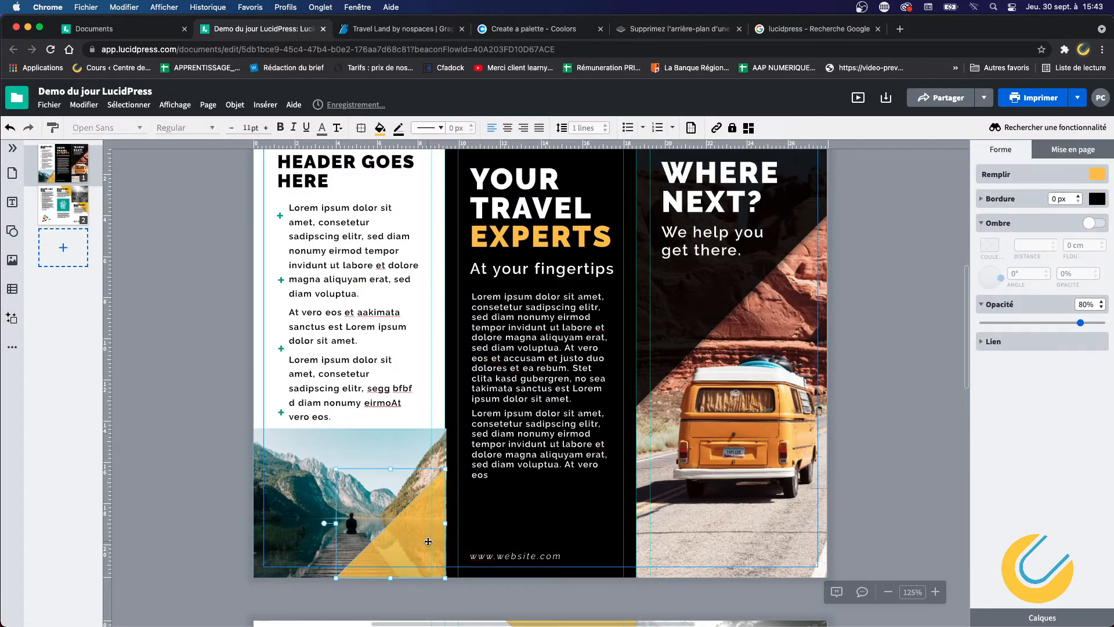
left_click(1095, 177)
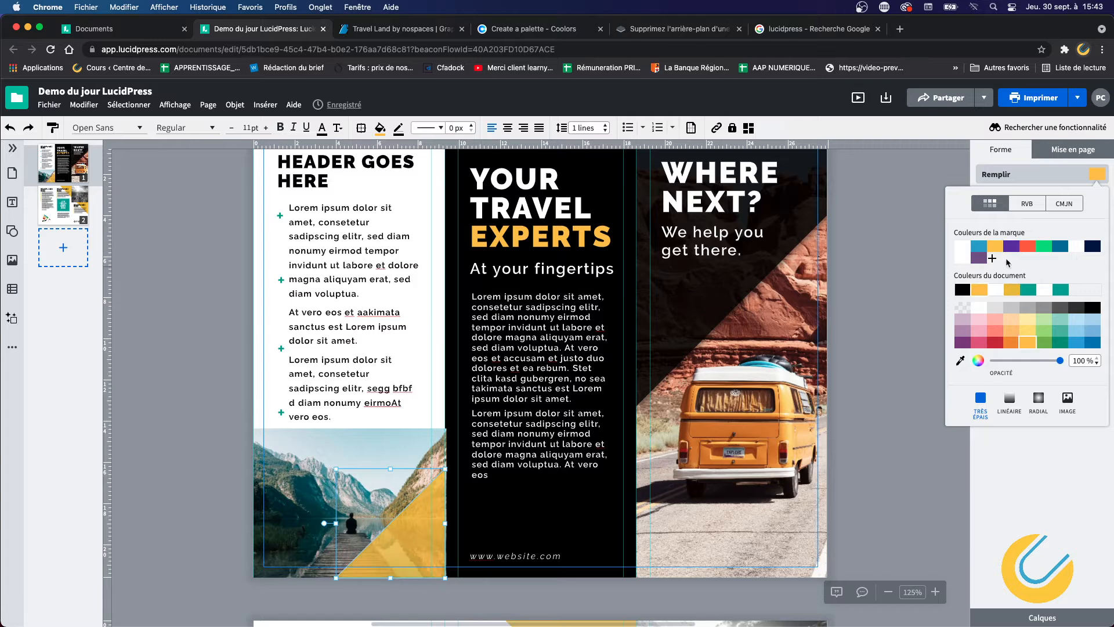
left_click(1092, 246)
left_click(939, 295)
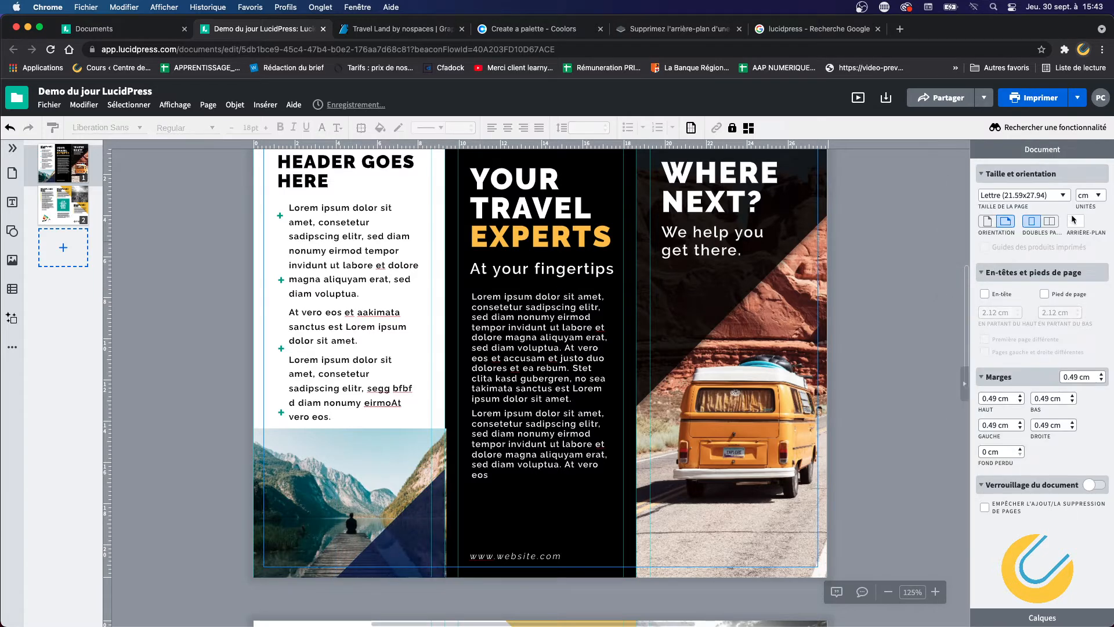
Fill the triangle over the lake photo with black from the document colours.
left_click(376, 554)
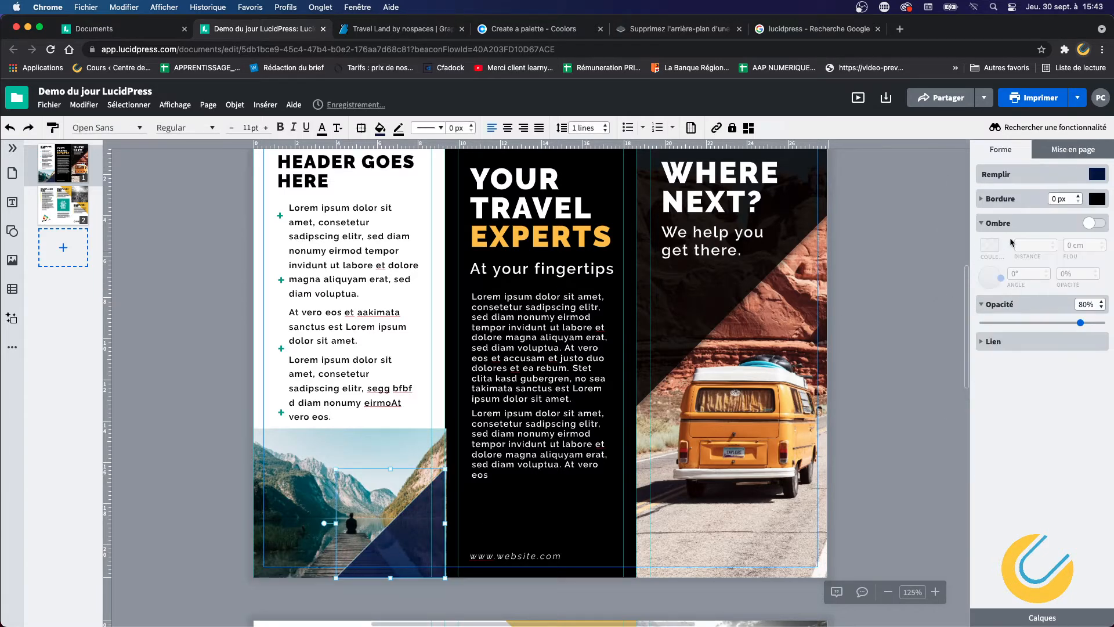
left_click(1089, 183)
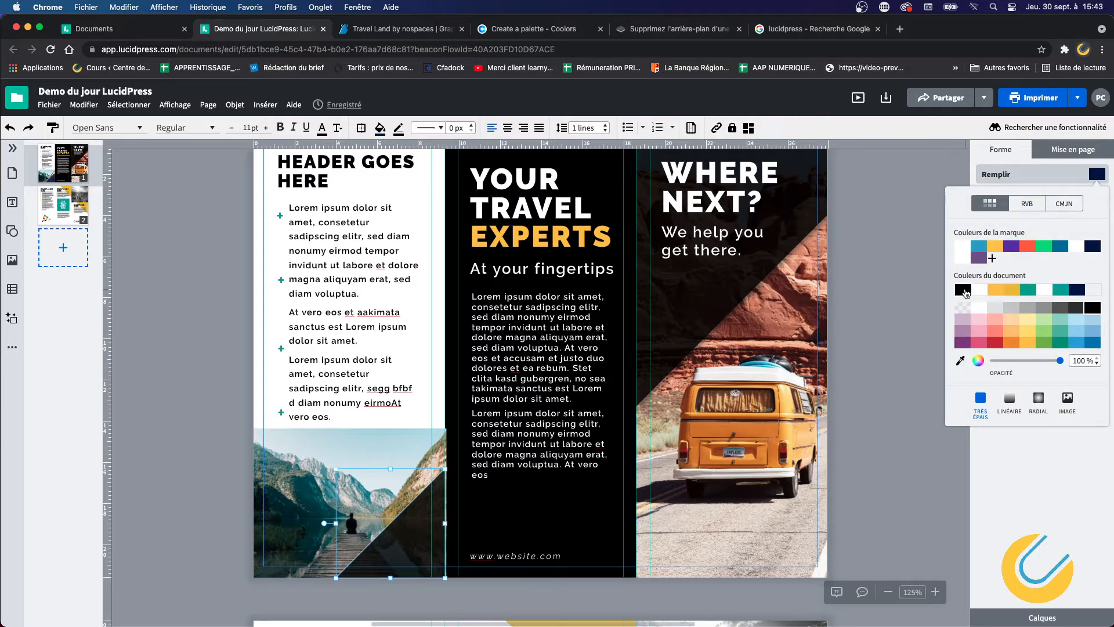
left_click(962, 292)
left_click(923, 301)
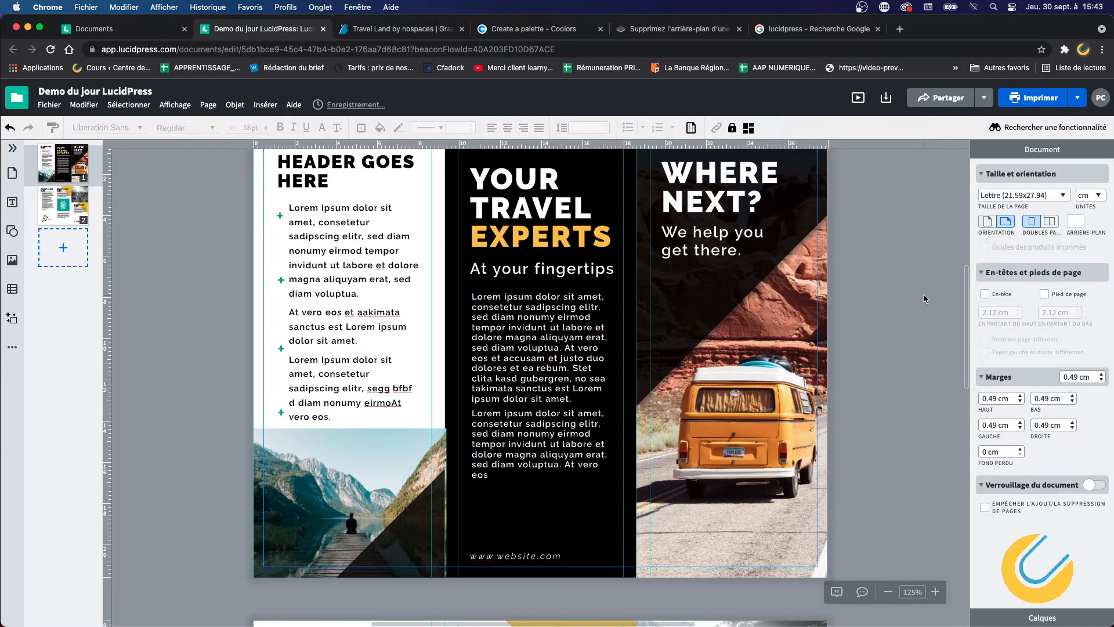
Examine the lake photo and its black triangle overlay at 200 % magnification, then return to 150 %.
left_click(429, 518)
left_click(863, 437)
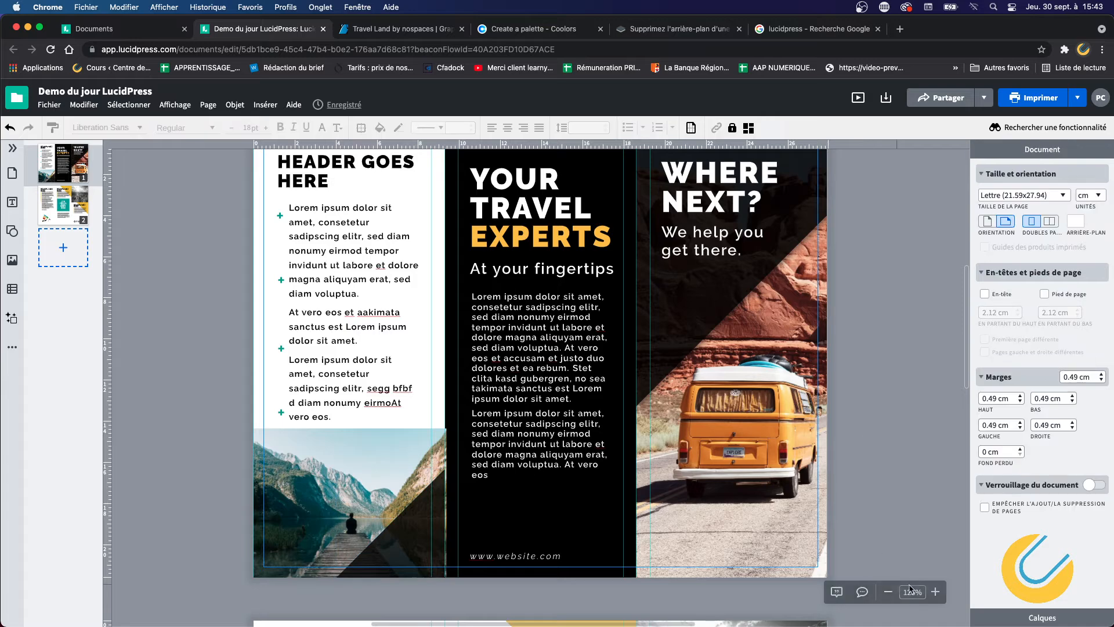
left_click(935, 591)
left_click(935, 592)
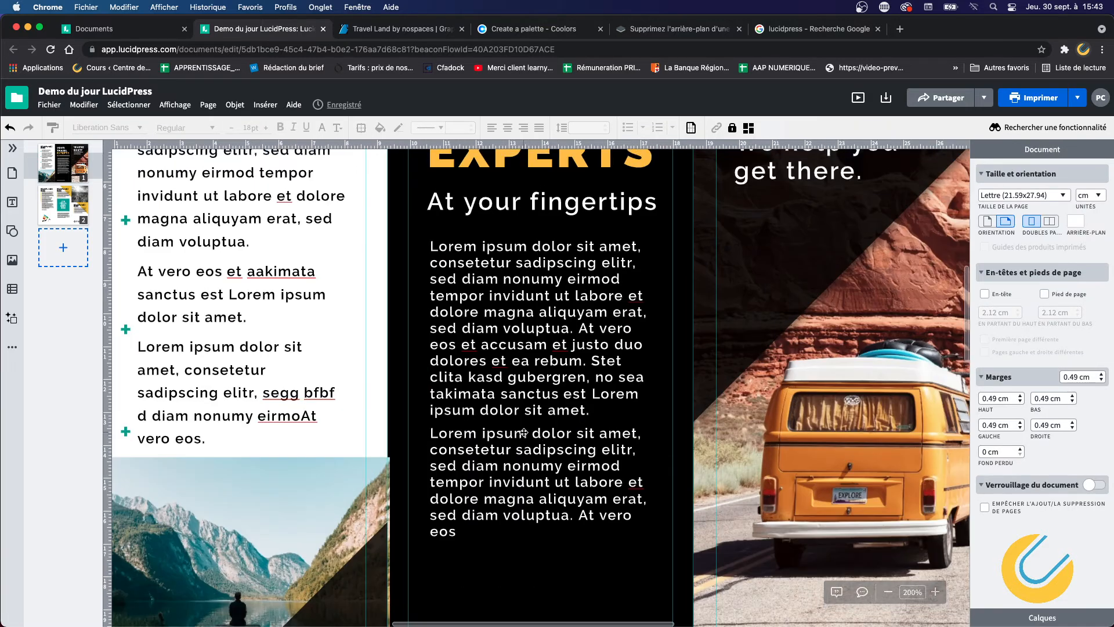
scroll(523, 432, "down", 2)
left_click(297, 428)
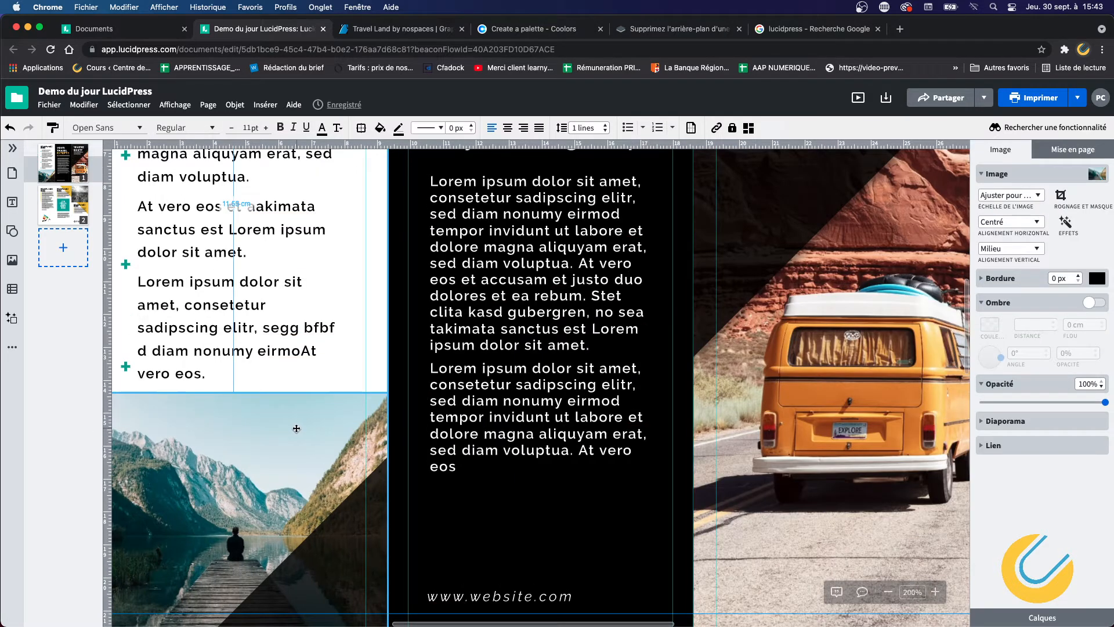
left_click(342, 532)
key("Escape")
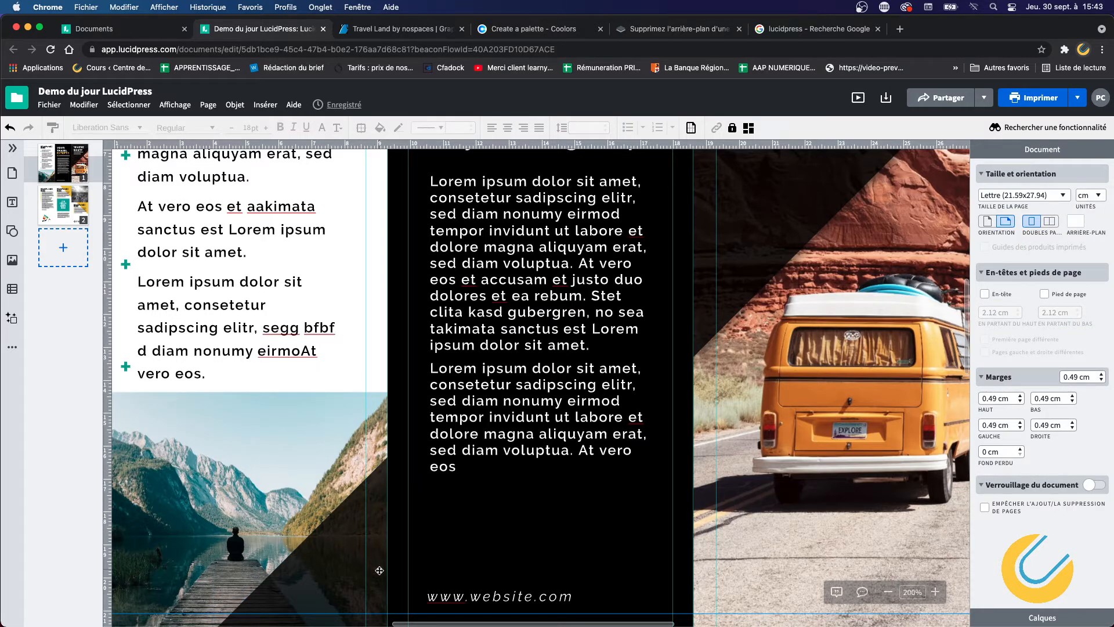
left_click(888, 592)
scroll(697, 433, "down", 2)
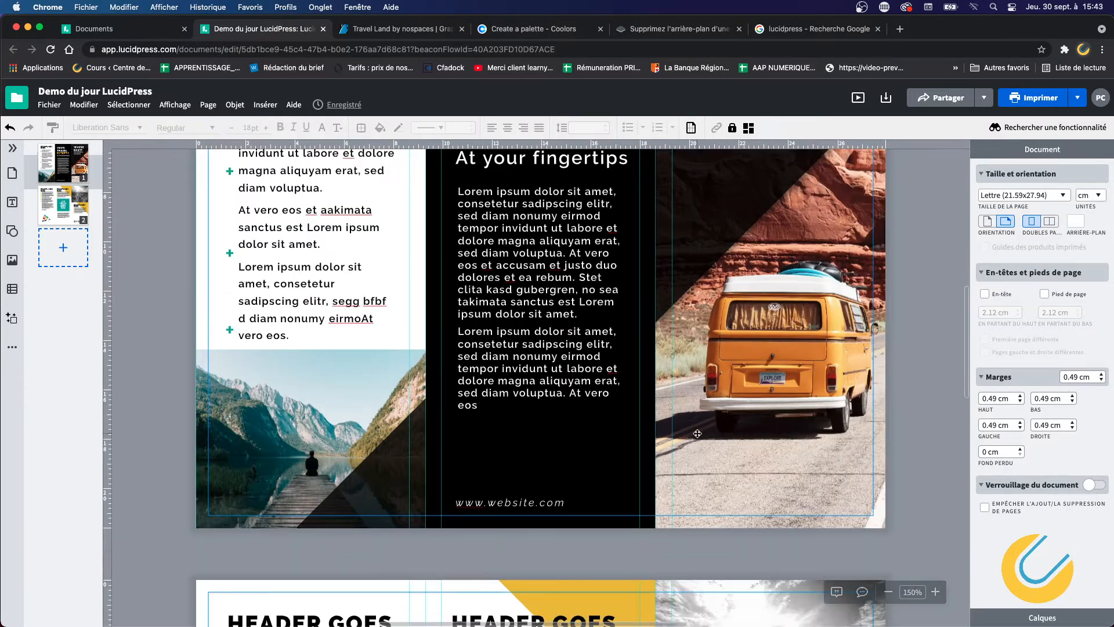
Fill the black background of the "YOUR TRAVEL EXPERTS" panel with the golden yellow from the document colours.
scroll(697, 434, "up", 3)
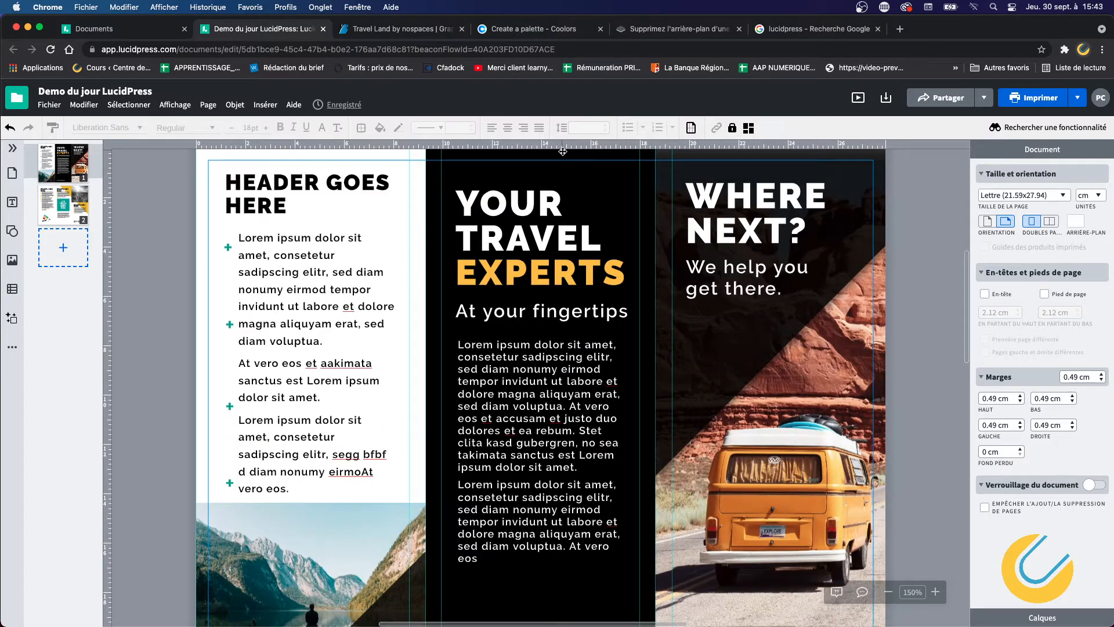
left_click(562, 151)
scroll(577, 187, "up", 1)
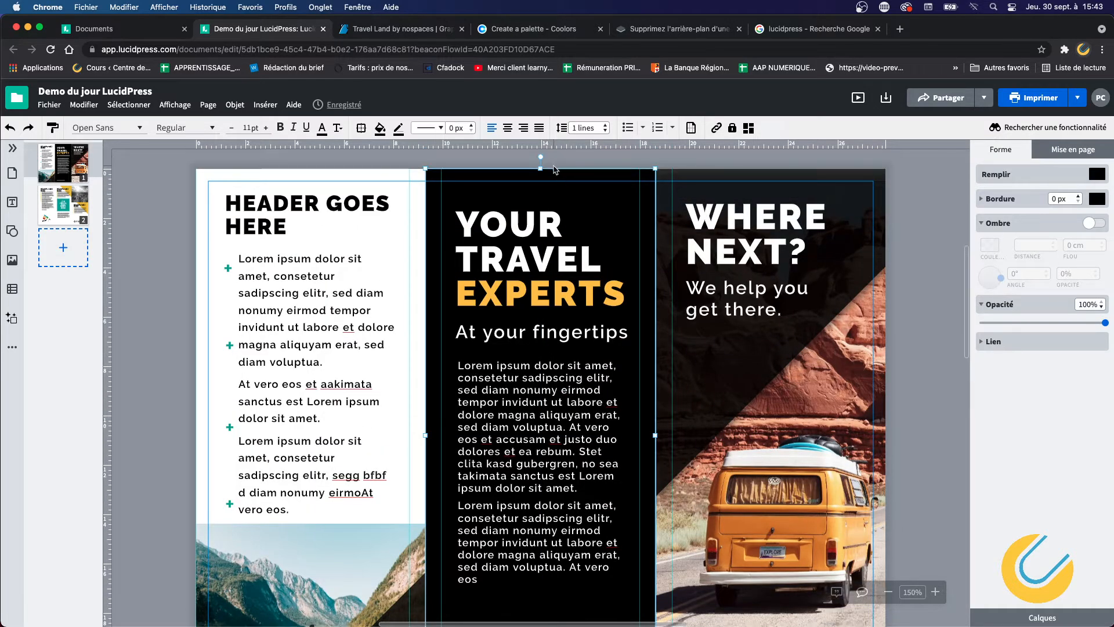
left_click(1097, 174)
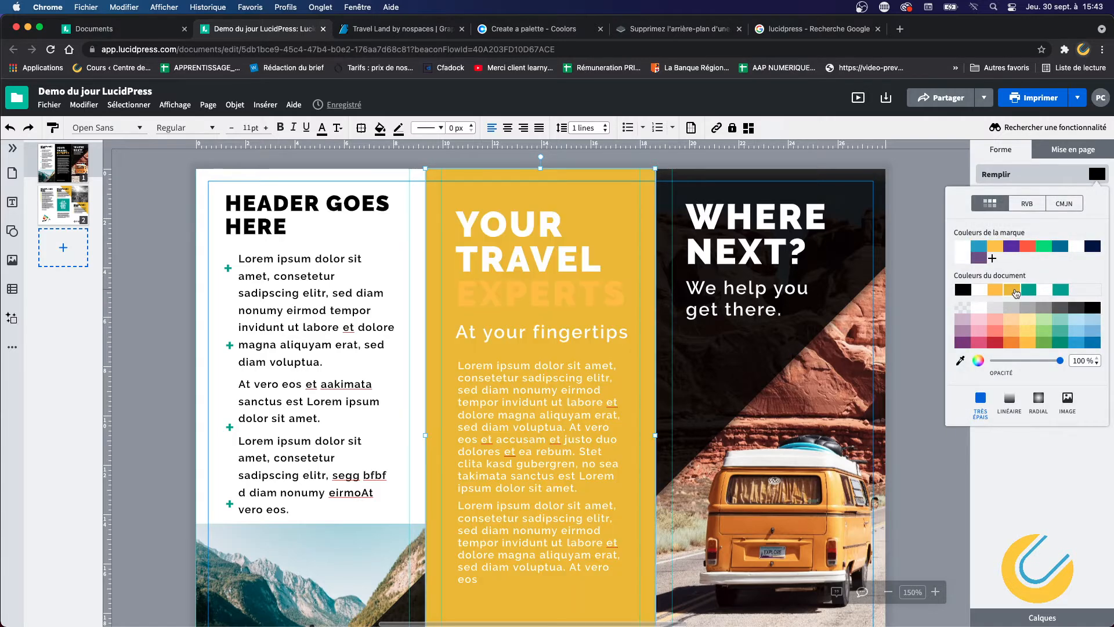
left_click(1016, 292)
key("Escape")
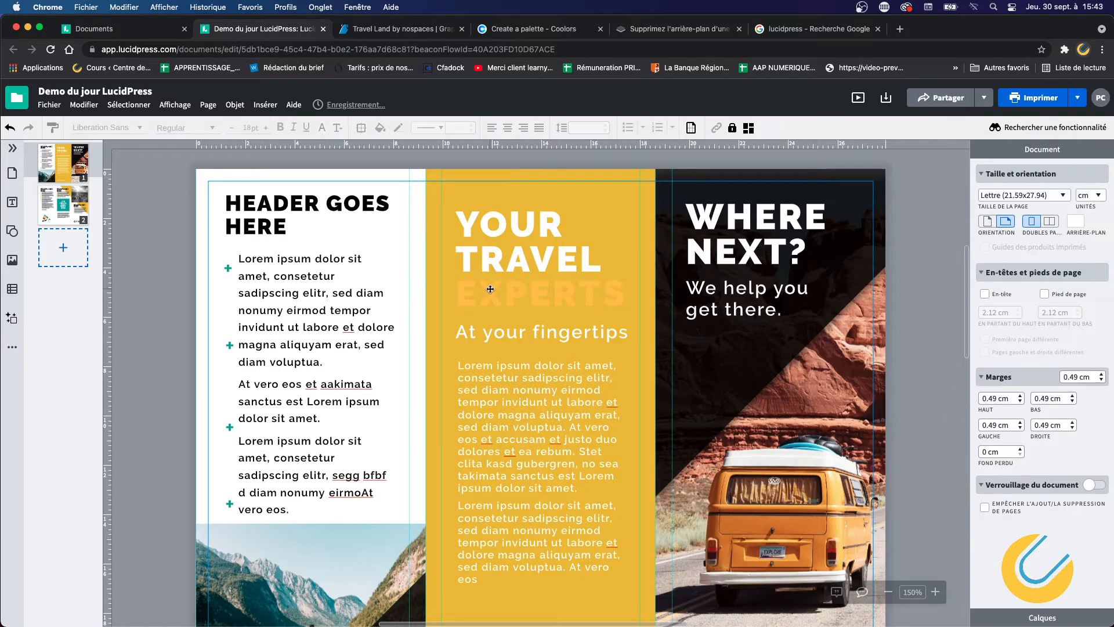
Change the word "EXPERTS" in the middle panel's title to black.
left_click(492, 290)
left_click(462, 292)
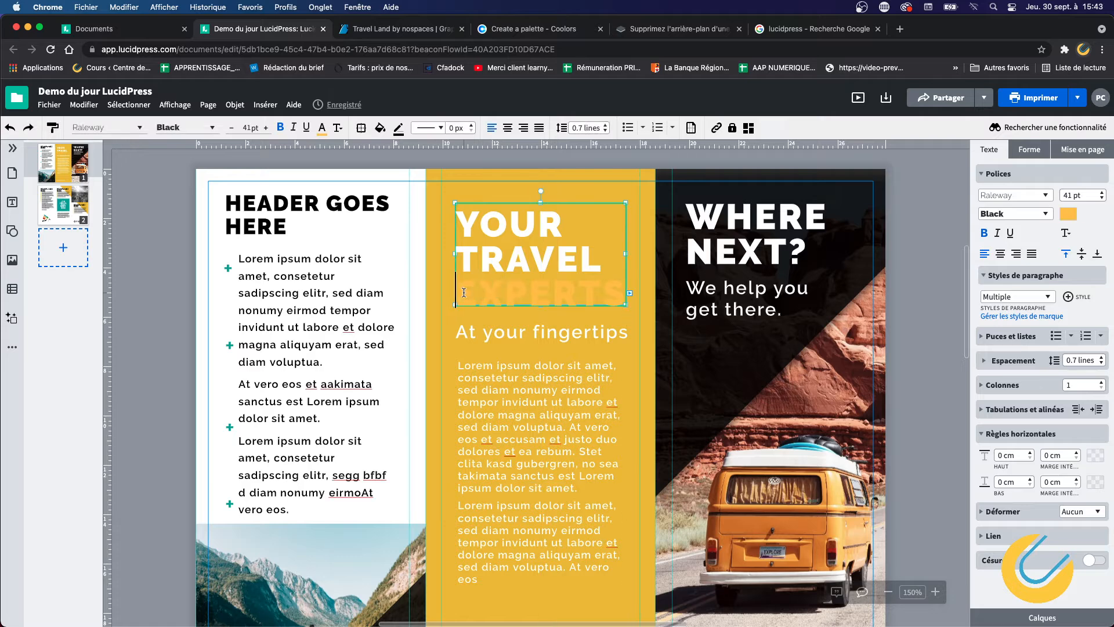
left_click_drag(462, 293, 626, 293)
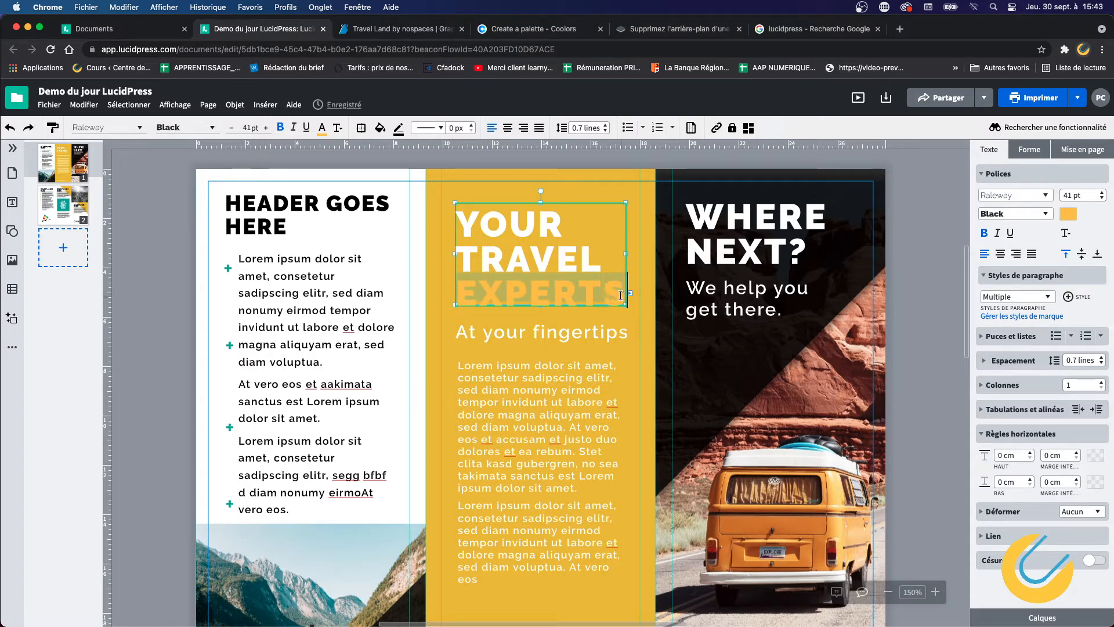
left_click(322, 127)
left_click(386, 210)
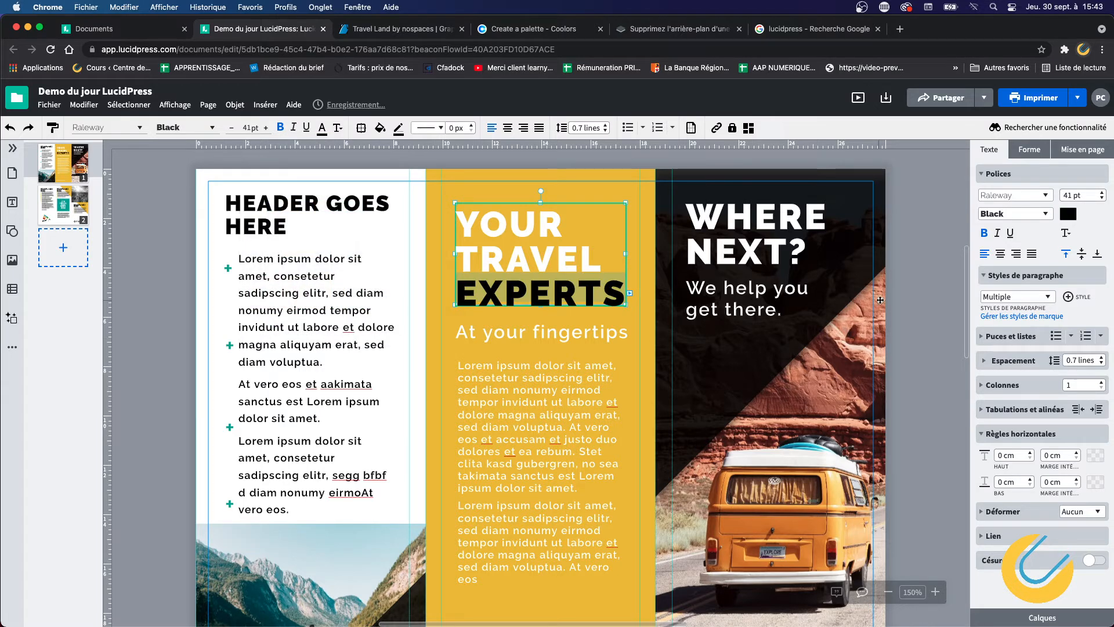
left_click(908, 306)
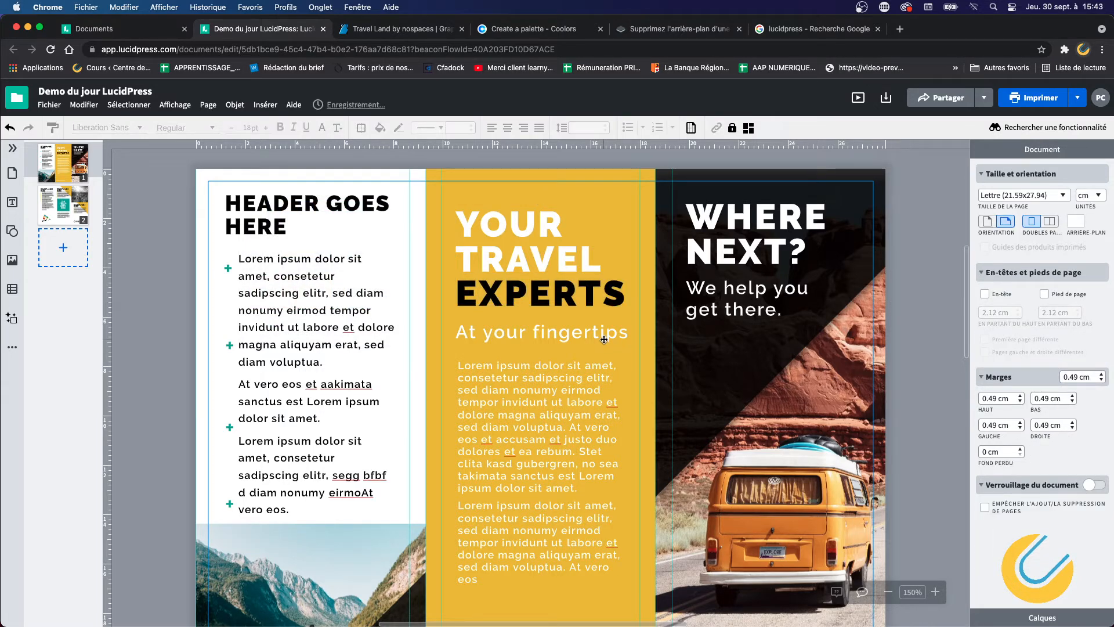
scroll(604, 339, "down", 10)
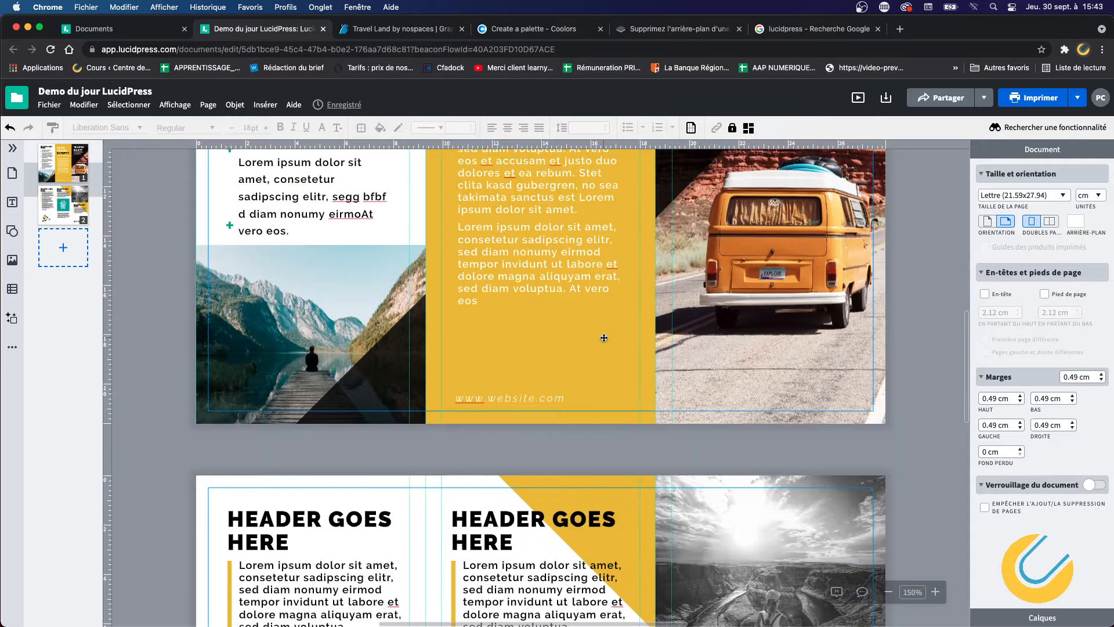
scroll(604, 337, "down", 5)
left_click(503, 245)
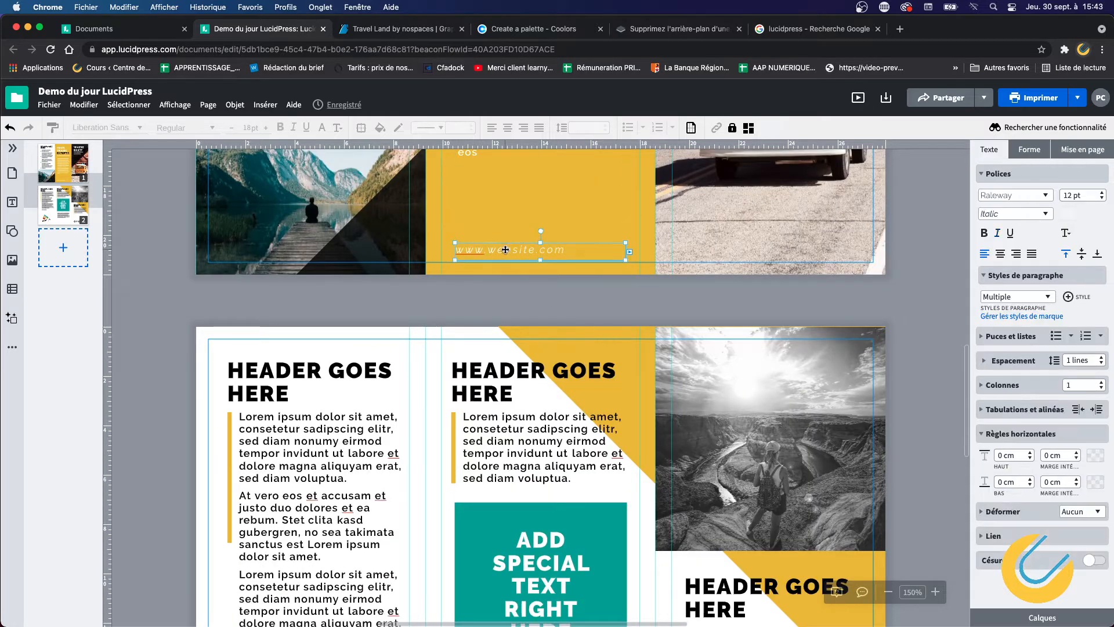
left_click(1070, 214)
left_click(939, 332)
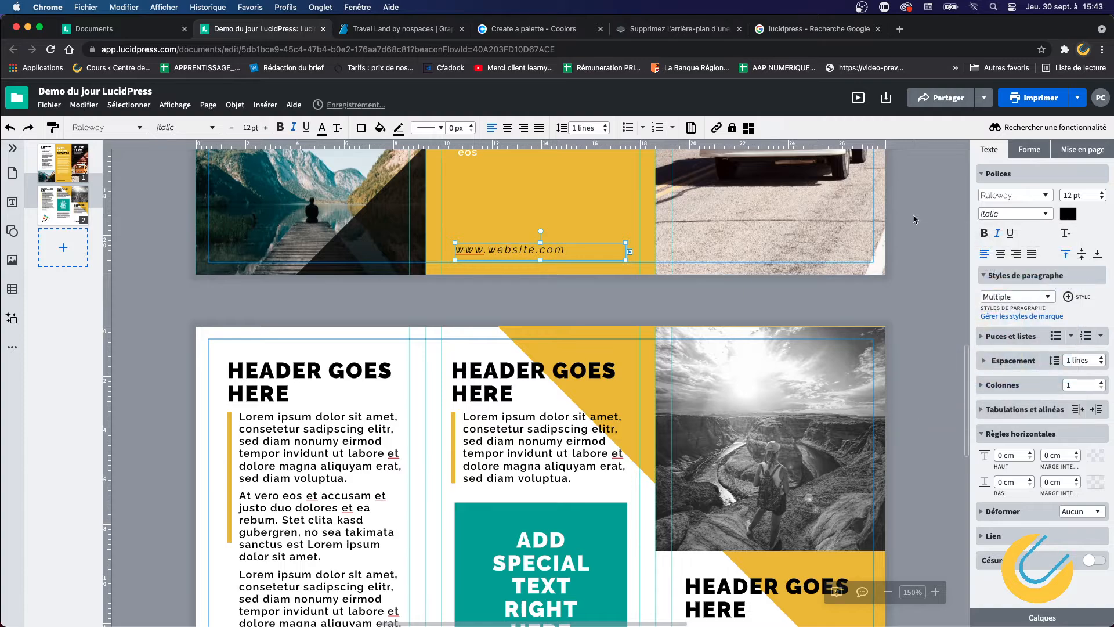
Open the image manager to replace the black-and-white canyon photo on page 2.
scroll(632, 350, "down", 6)
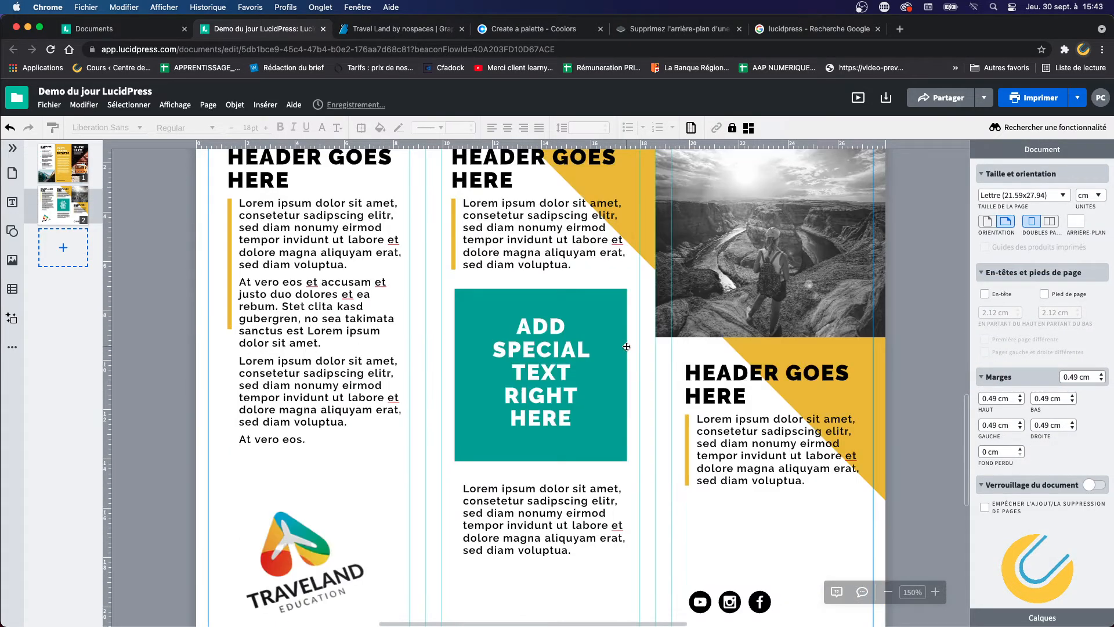
scroll(627, 346, "down", 1)
left_click(757, 296)
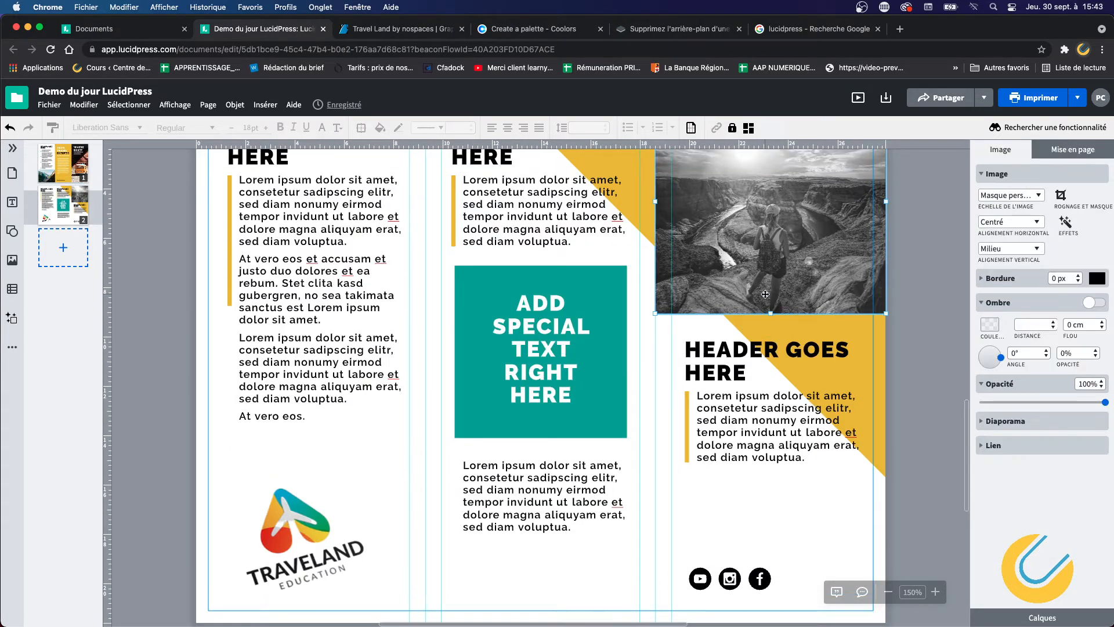
left_click(1096, 175)
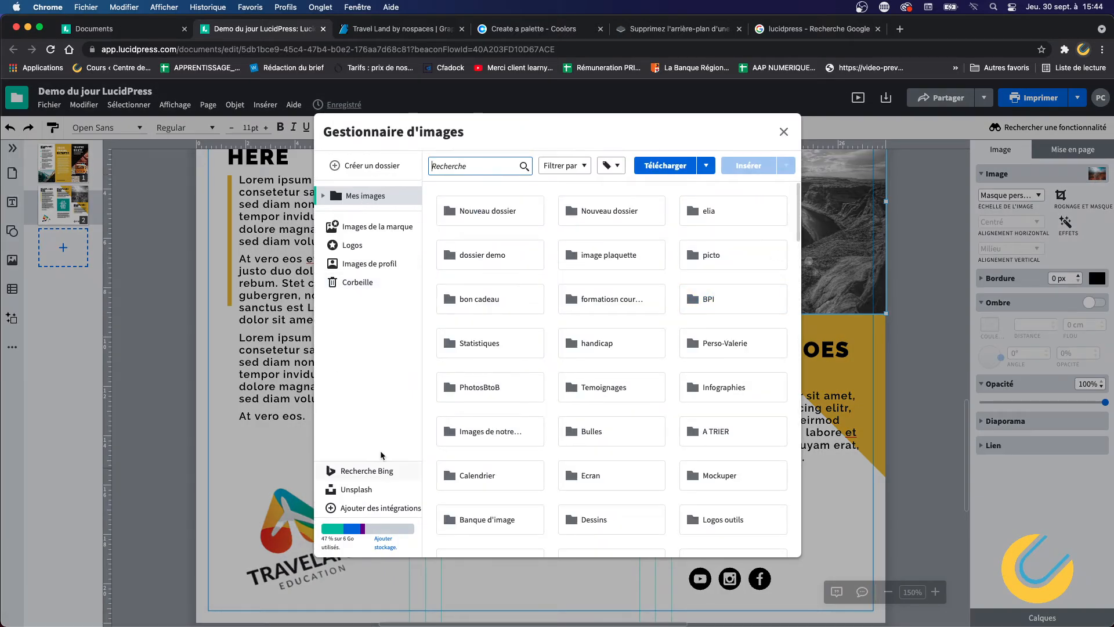
Search the Unsplash library in the image manager for "travel" photos.
left_click(365, 489)
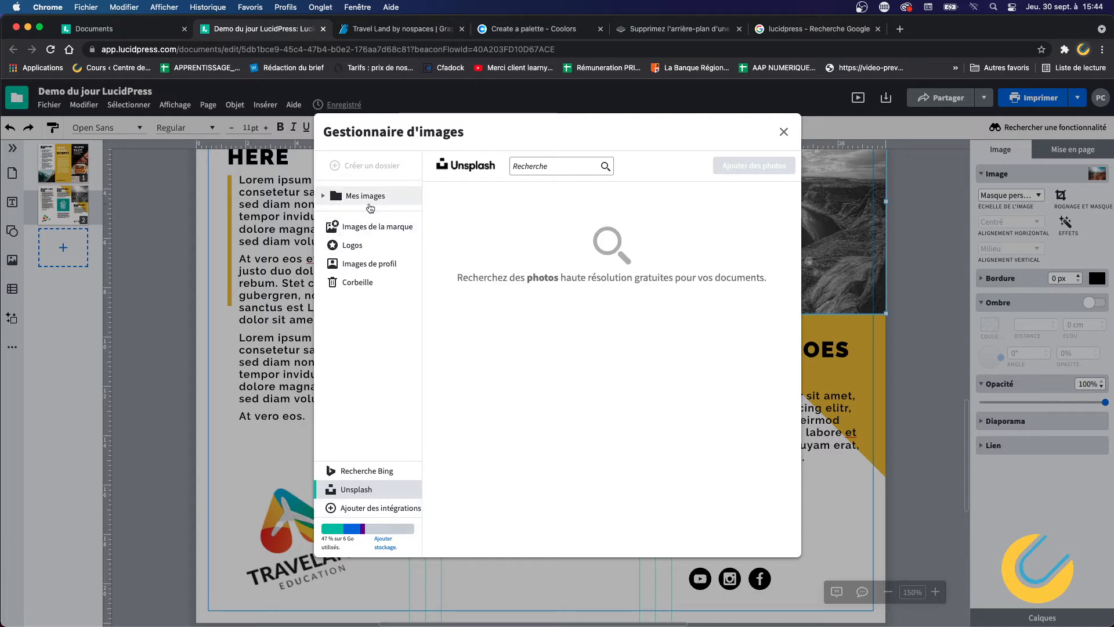
left_click(369, 205)
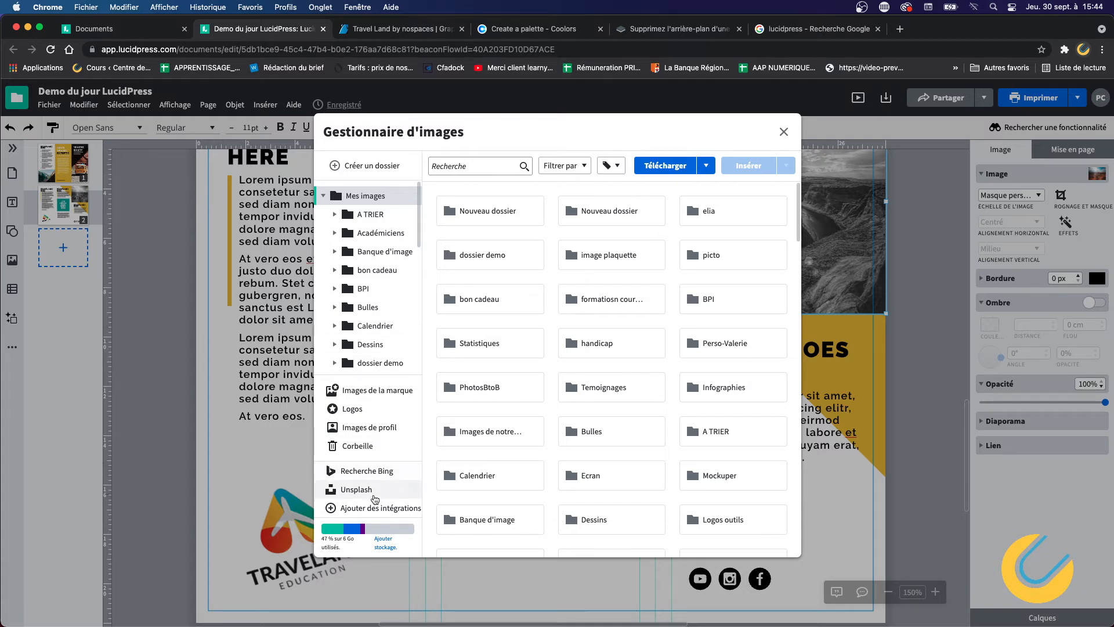
left_click(374, 495)
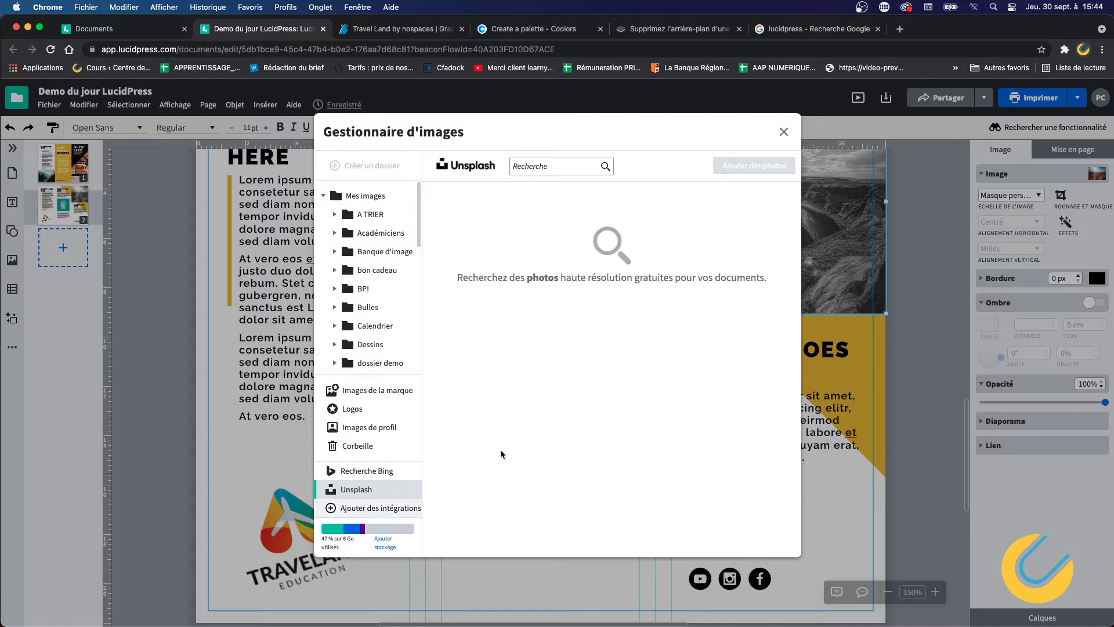
left_click(364, 196)
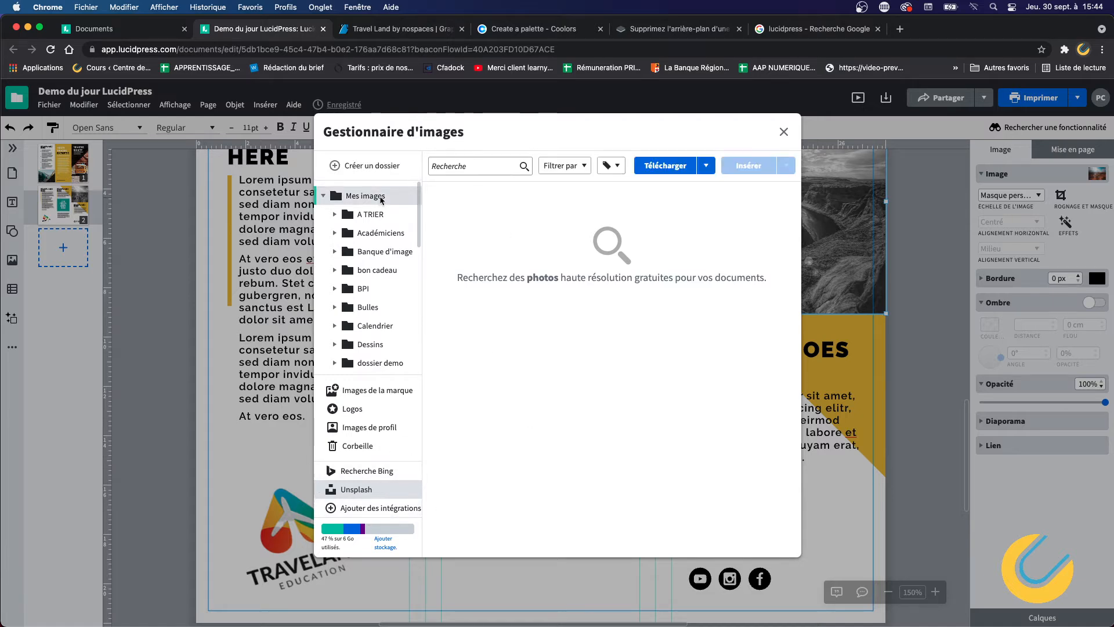
left_click(369, 487)
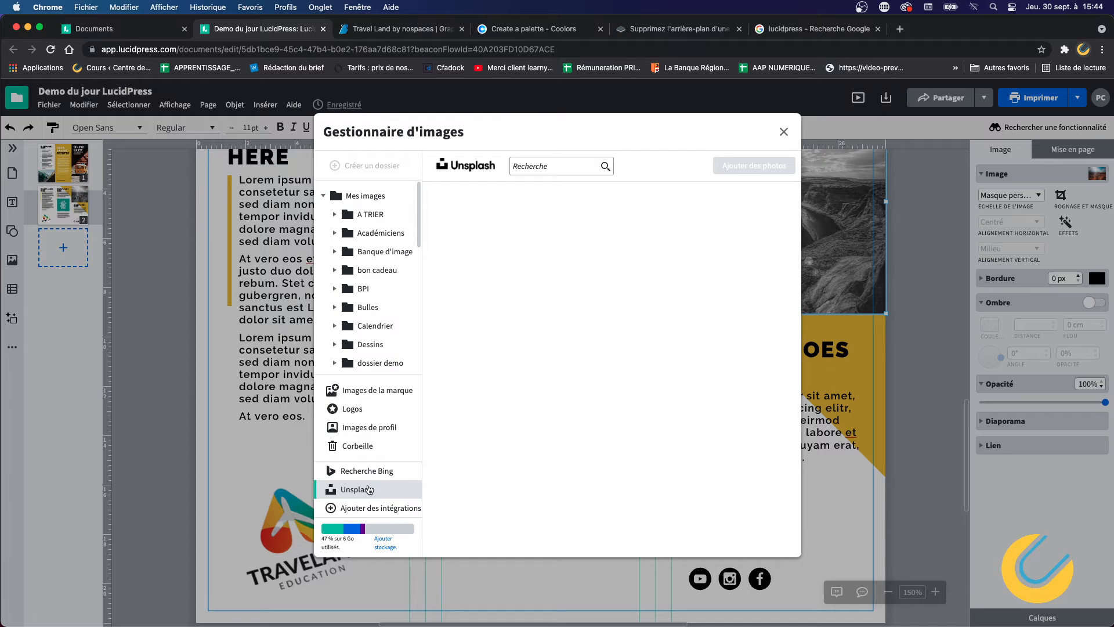
left_click(552, 172)
type("tr")
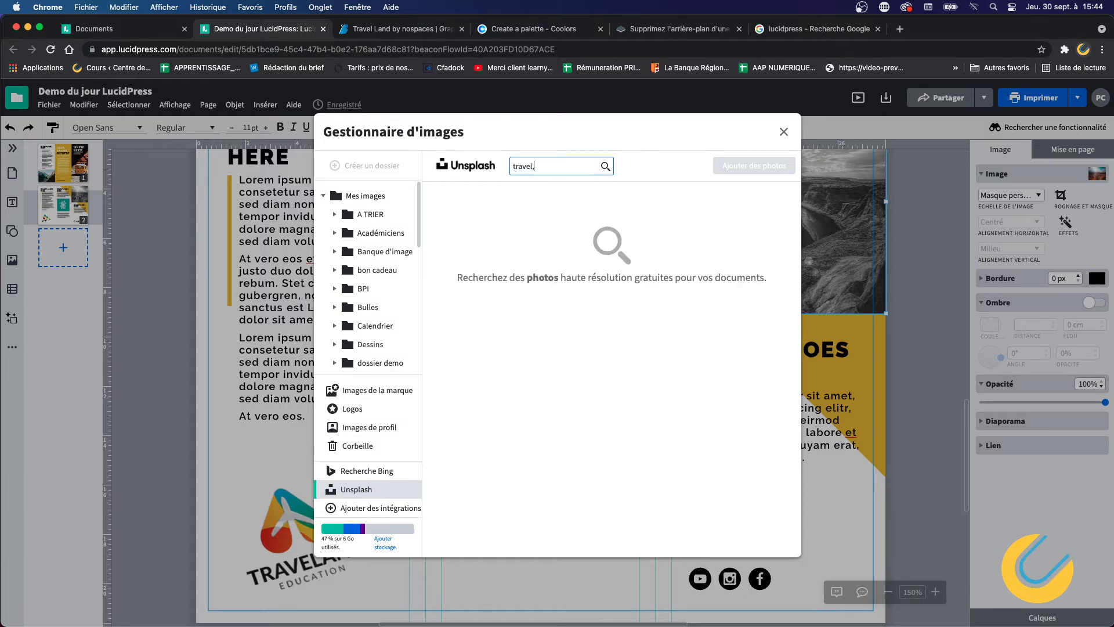
type("avel")
key("Return")
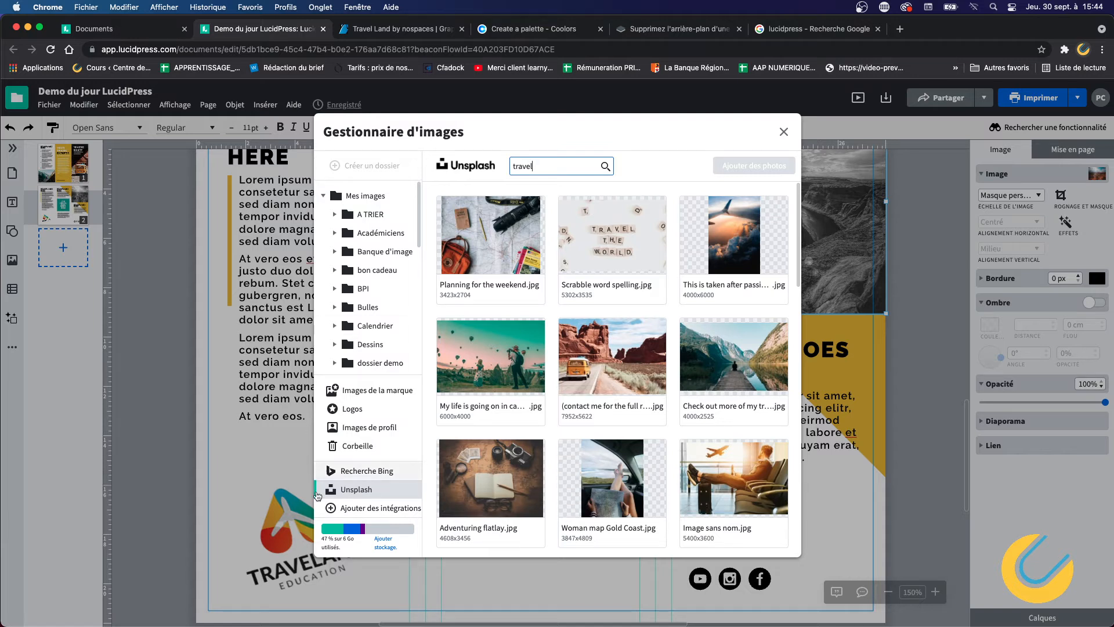
Review the storage and search-engine integrations offered in the image manager and return to Unsplash.
left_click(393, 508)
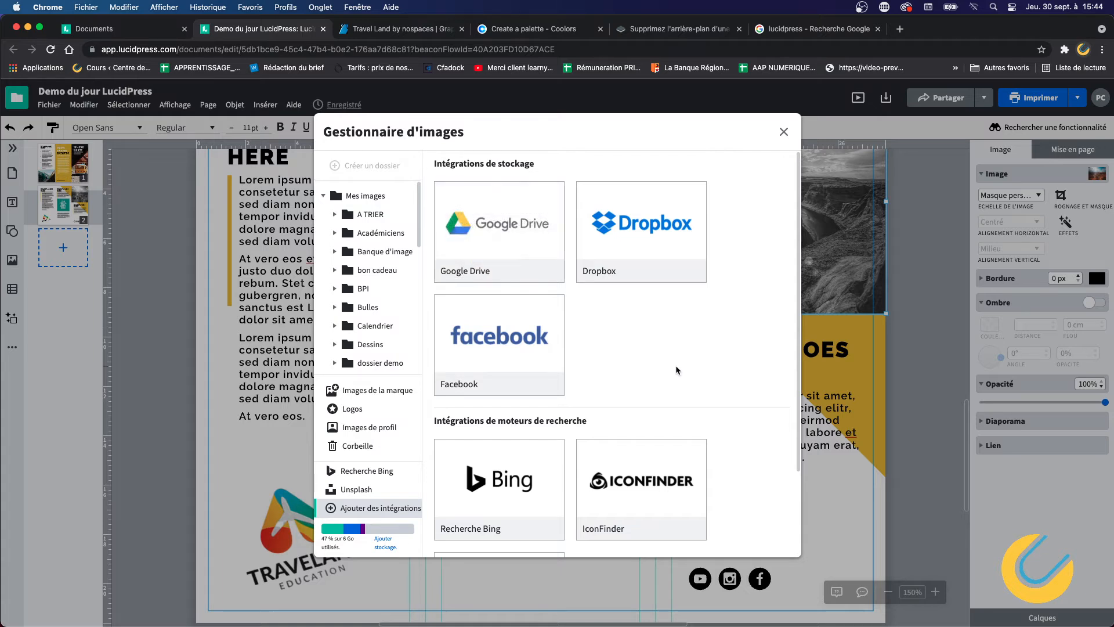
scroll(677, 374, "down", 2)
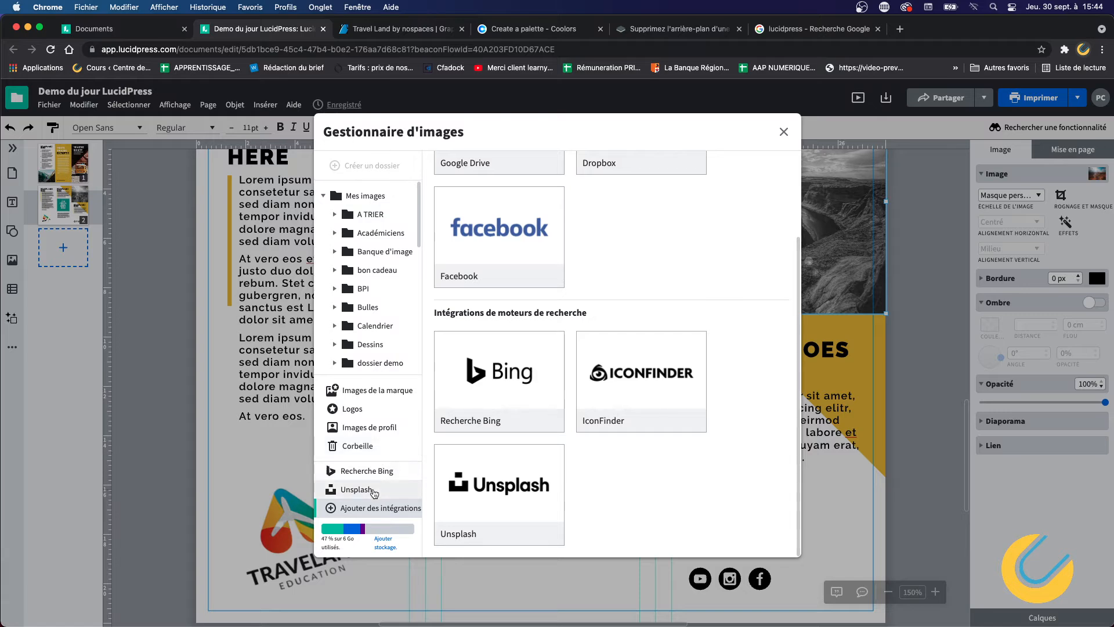
left_click(374, 493)
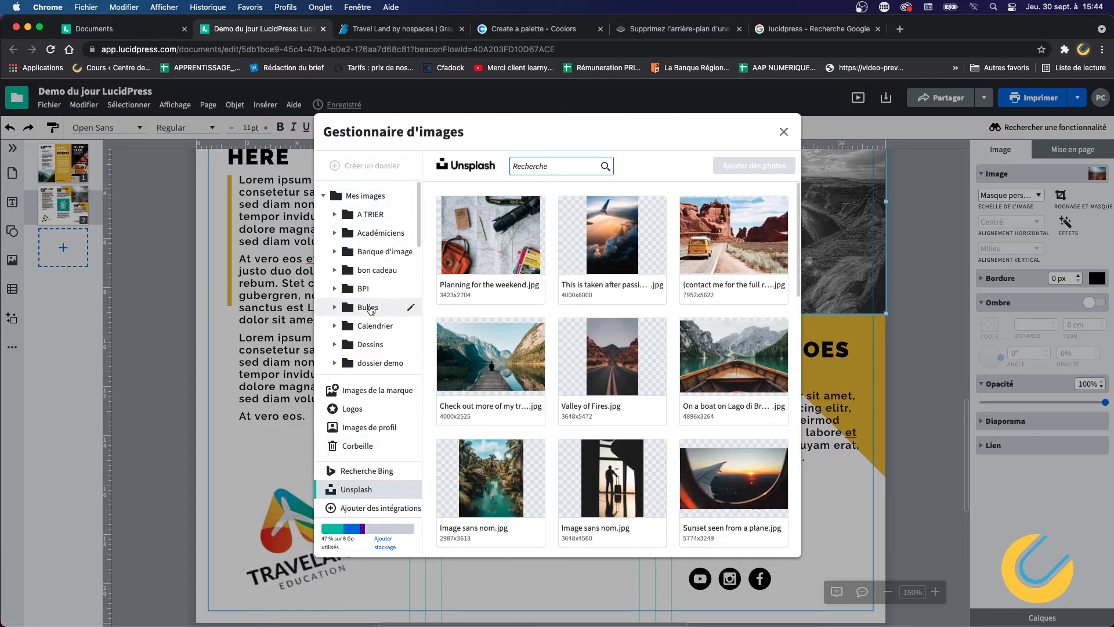
Replace the canyon photo on page 2 with the hot-air-balloon photo from the "dossier demo" folder.
left_click(378, 363)
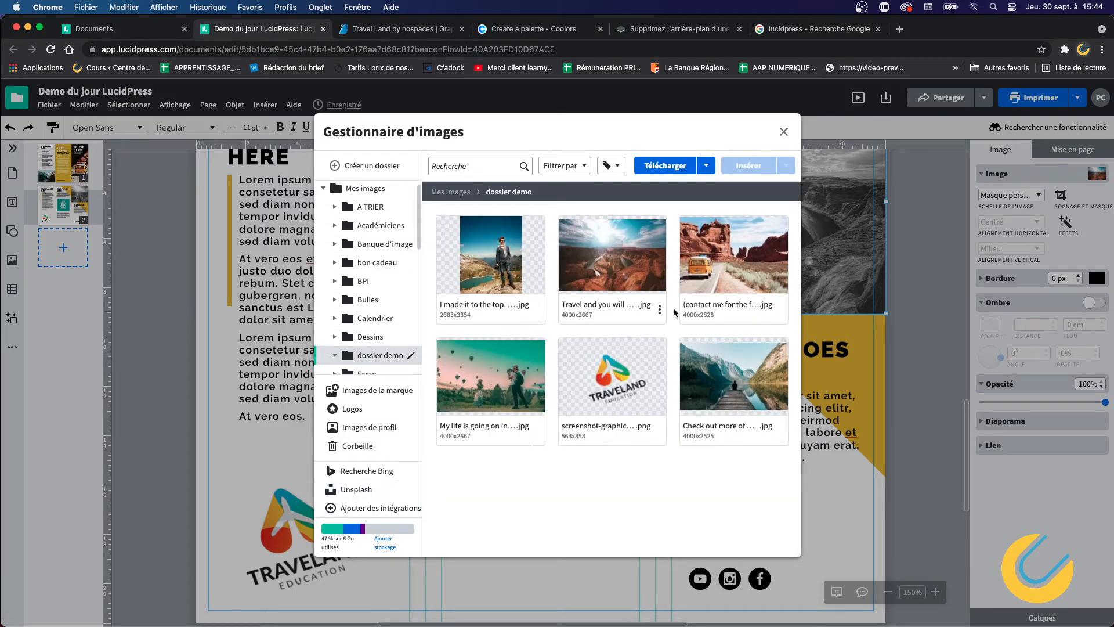
double_click(502, 368)
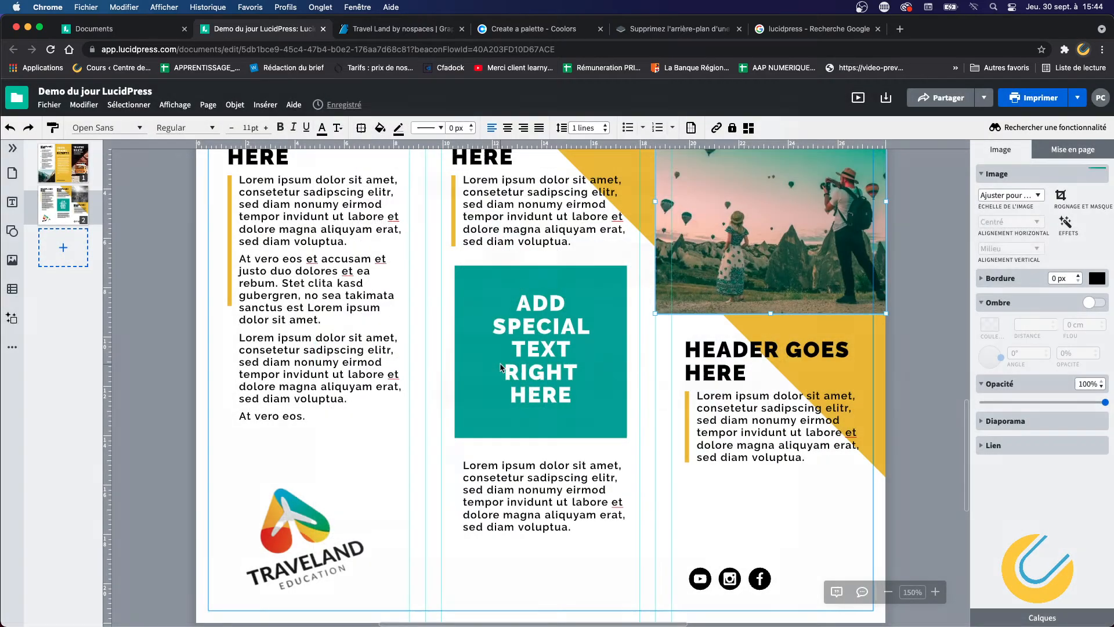
left_click(907, 327)
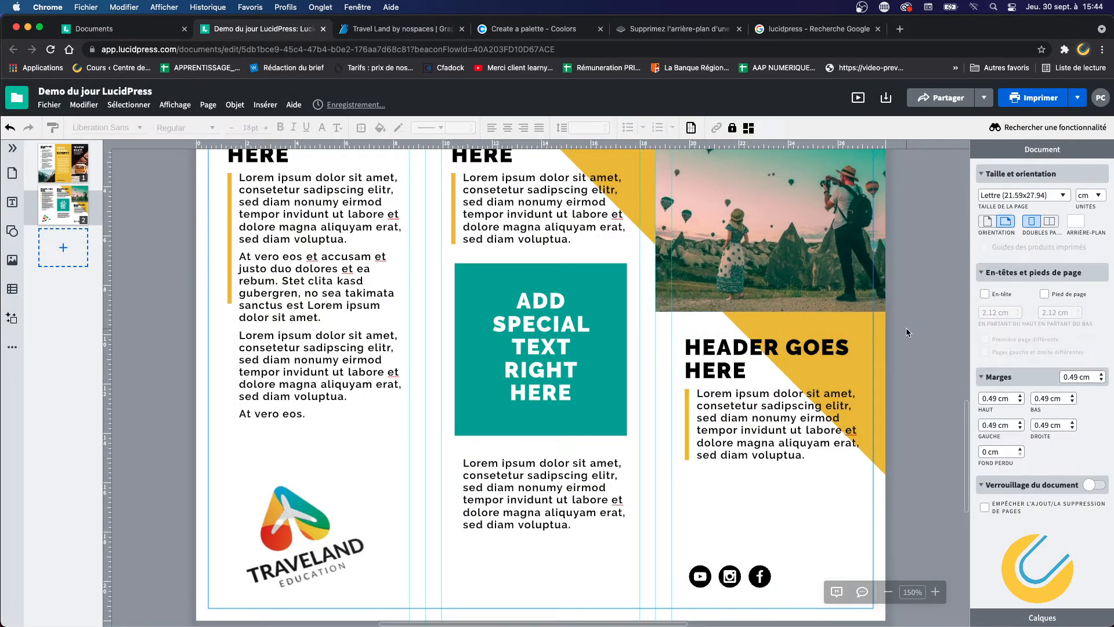
Place a white right triangle shape over the lower-left corner of the balloon photo on page 2.
scroll(906, 328, "up", 4)
scroll(907, 328, "down", 1)
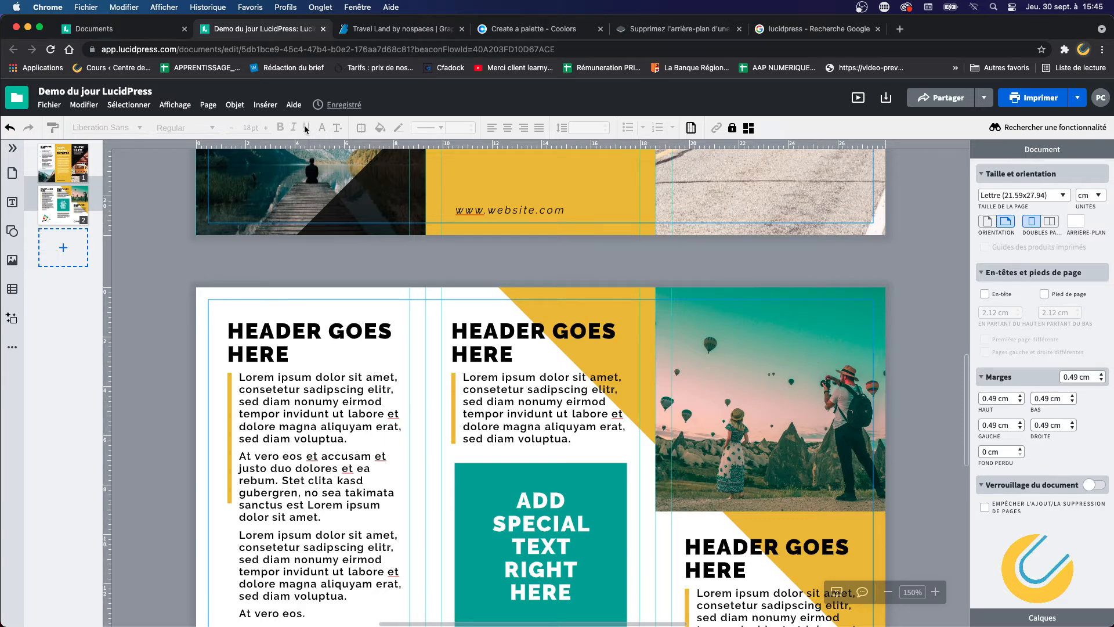
left_click(266, 106)
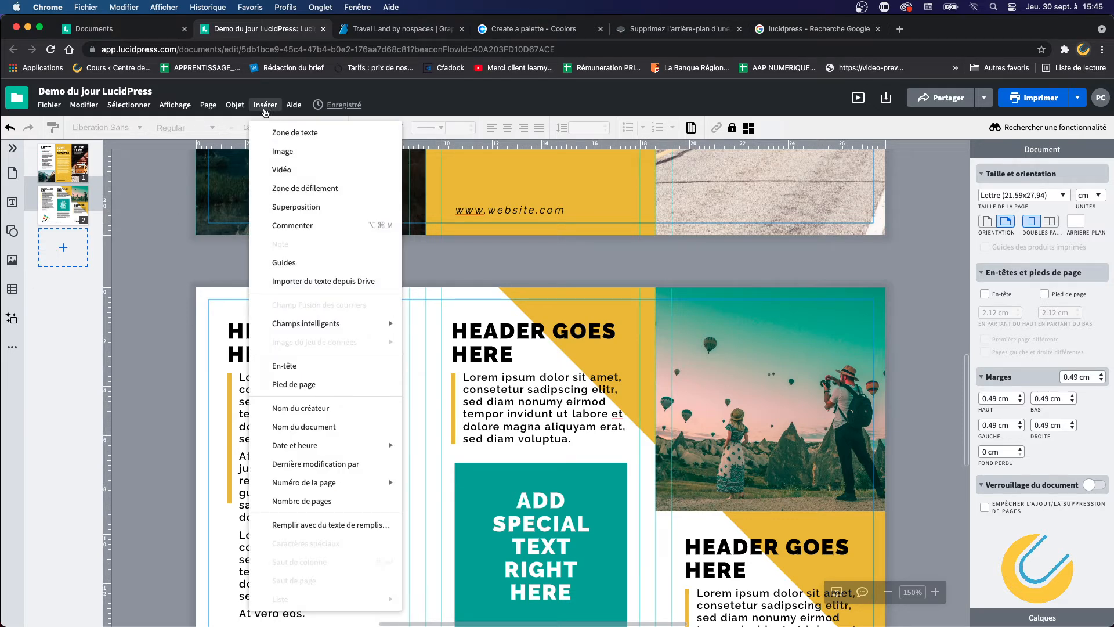
left_click(11, 230)
left_click_drag(143, 221, 692, 486)
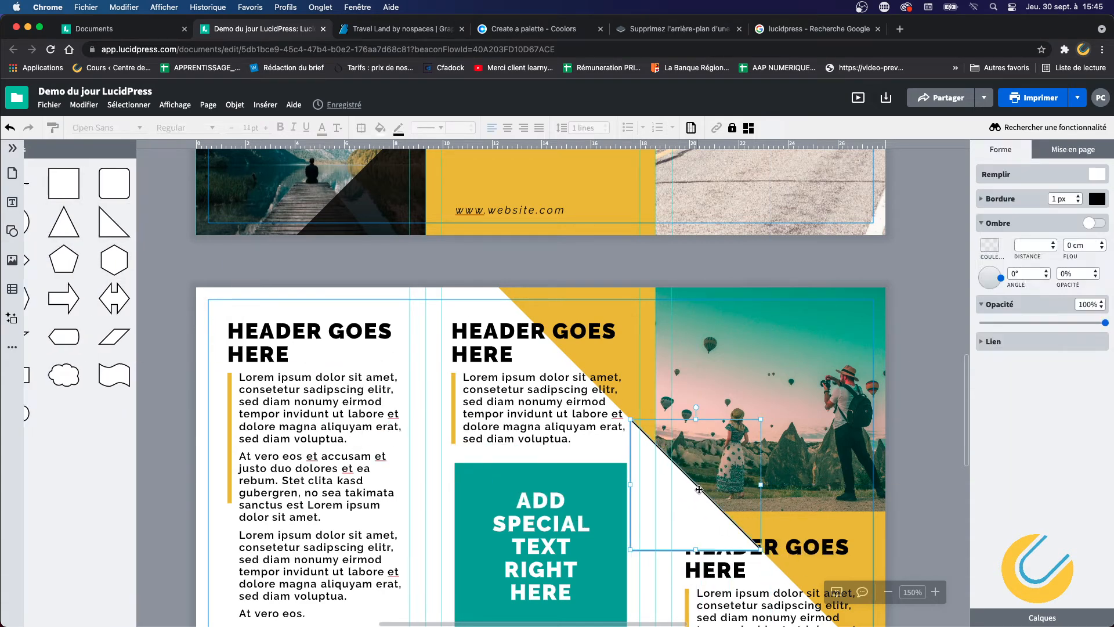
left_click(939, 529)
Set the white triangle's border width to 0 px.
left_click(667, 510)
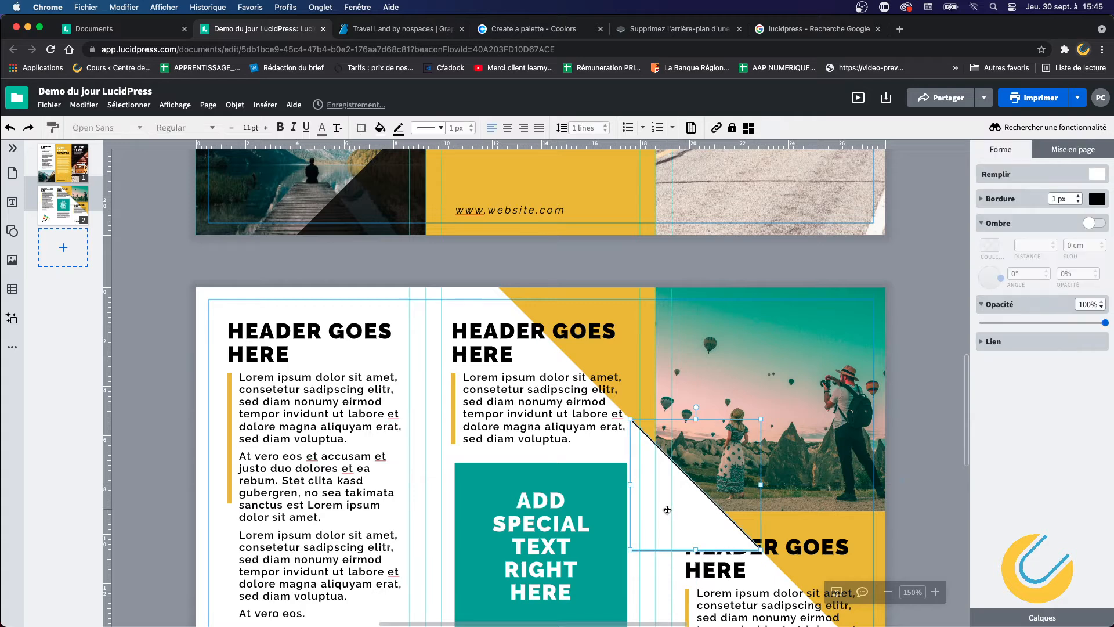
left_click(433, 129)
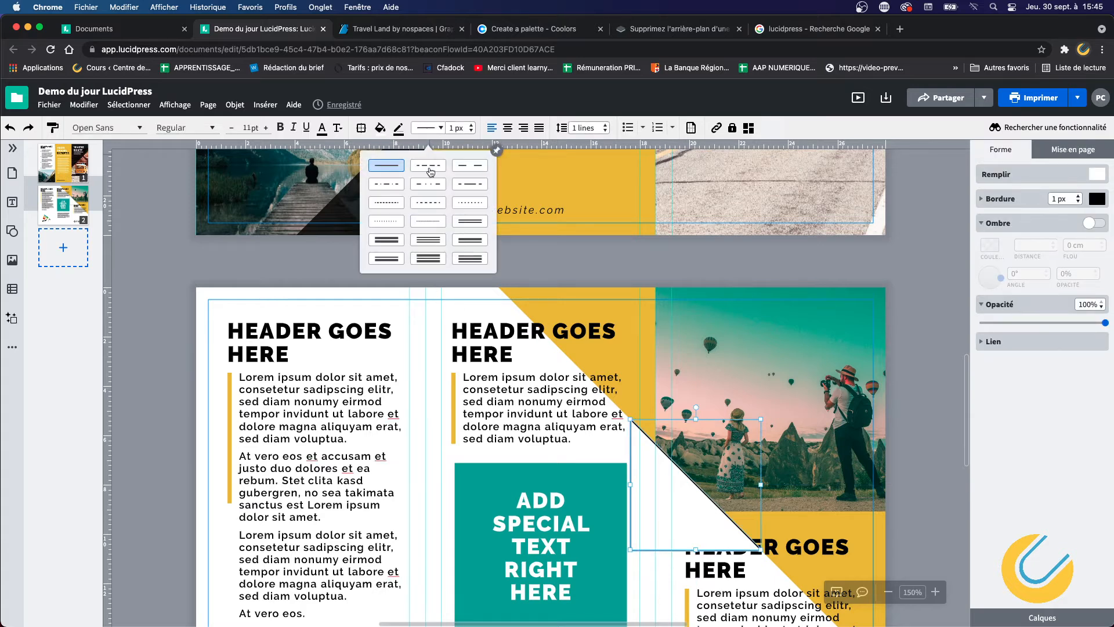
left_click(472, 131)
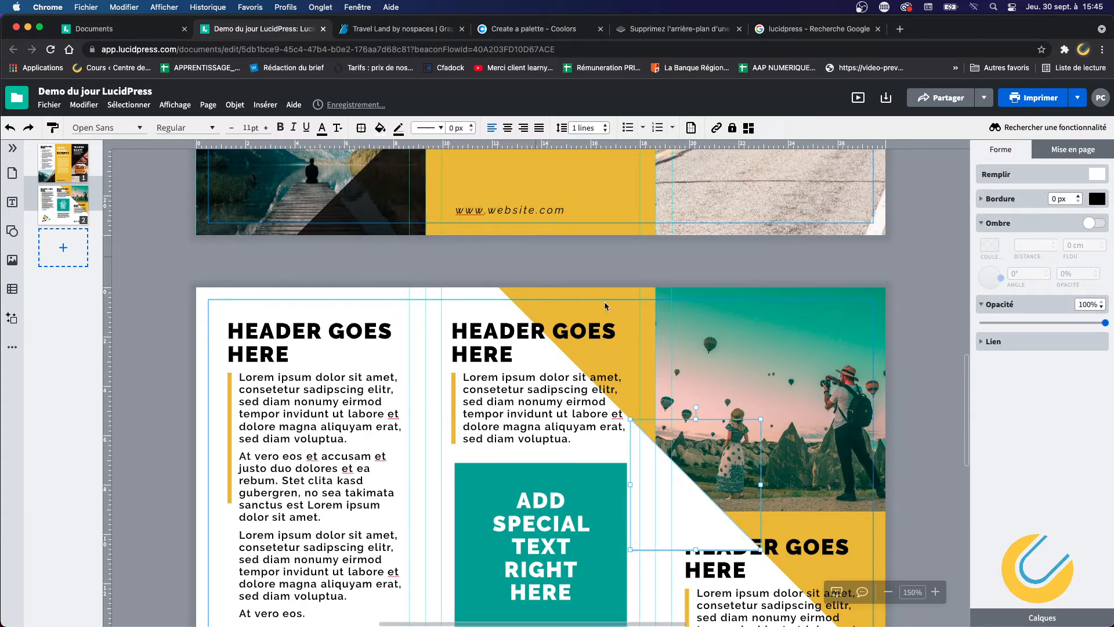
left_click(940, 413)
scroll(801, 495, "up", 2)
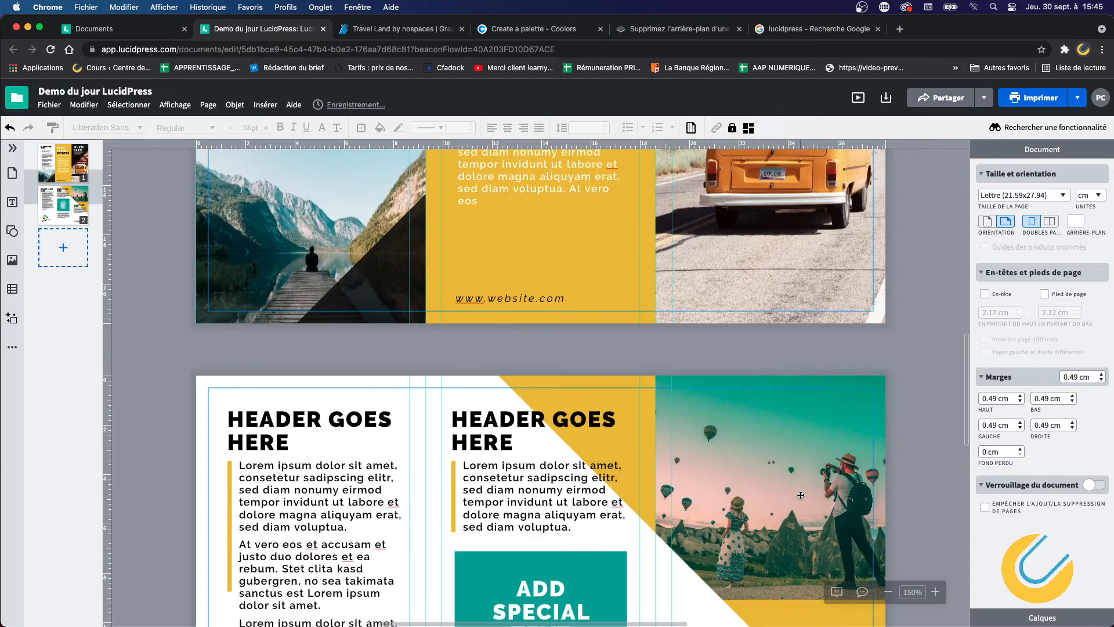
Bring the "HEADER GOES HERE" title below the balloon photo in front of the white triangle.
scroll(801, 496, "down", 5)
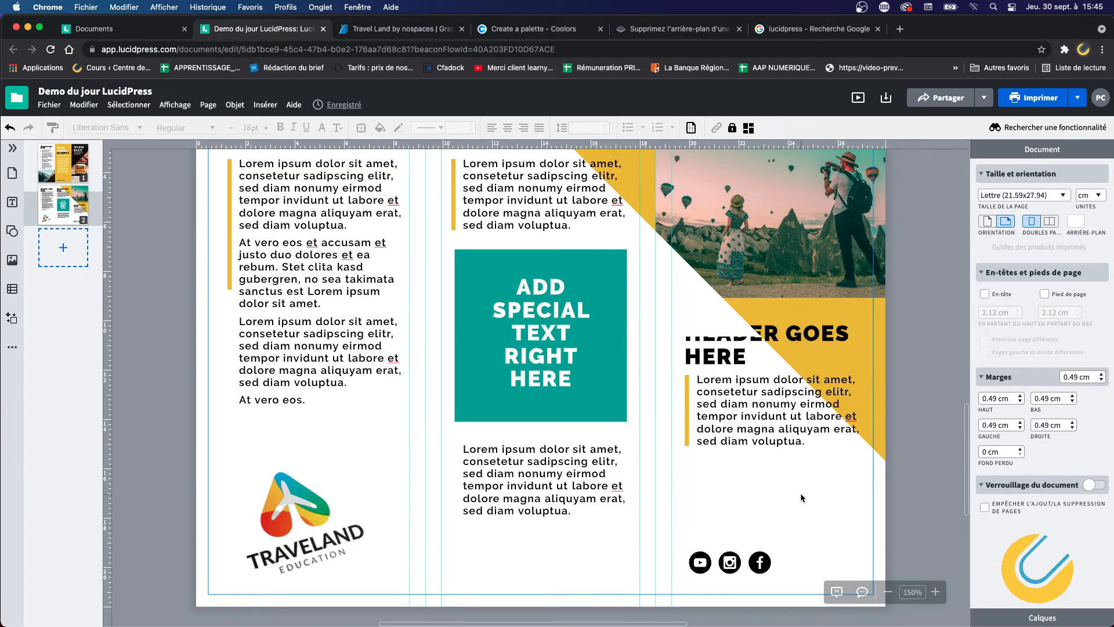
left_click(807, 336)
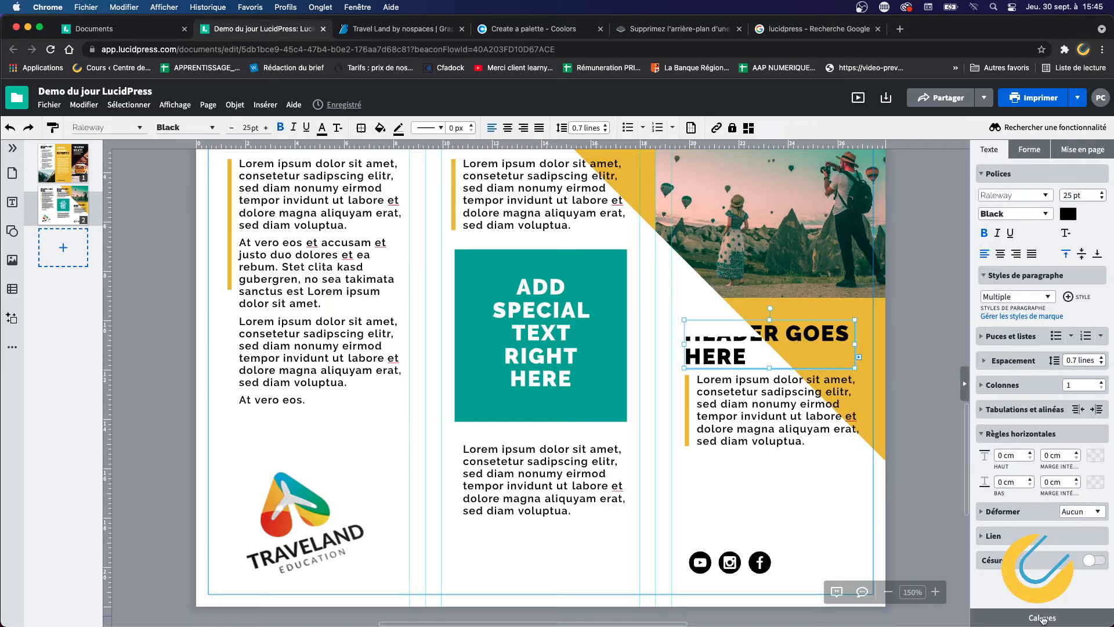
left_click(717, 312)
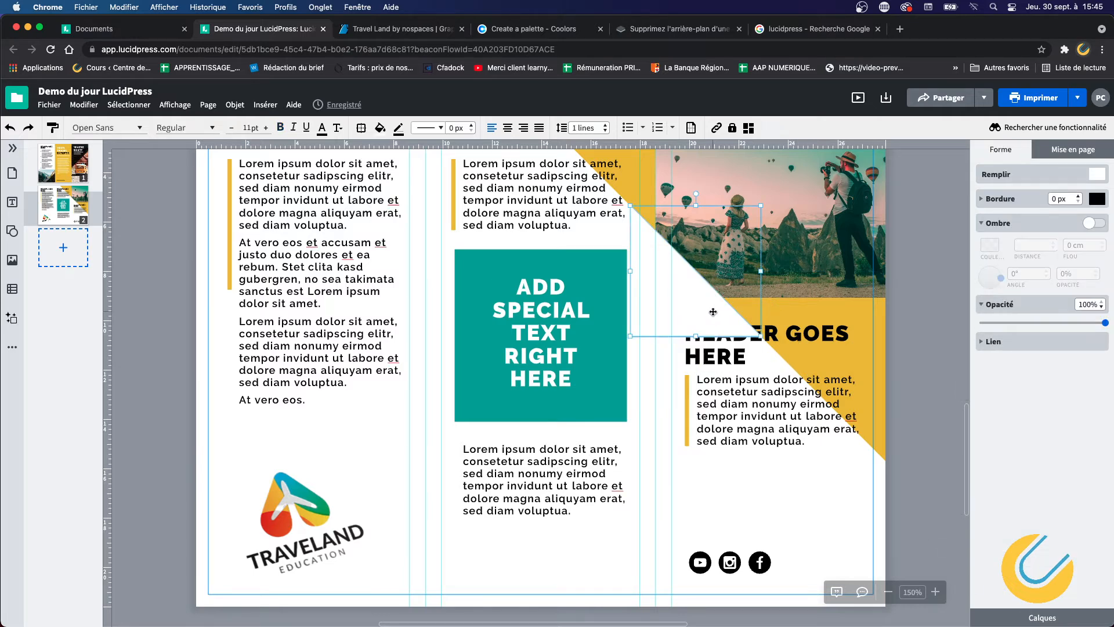
left_click(796, 336)
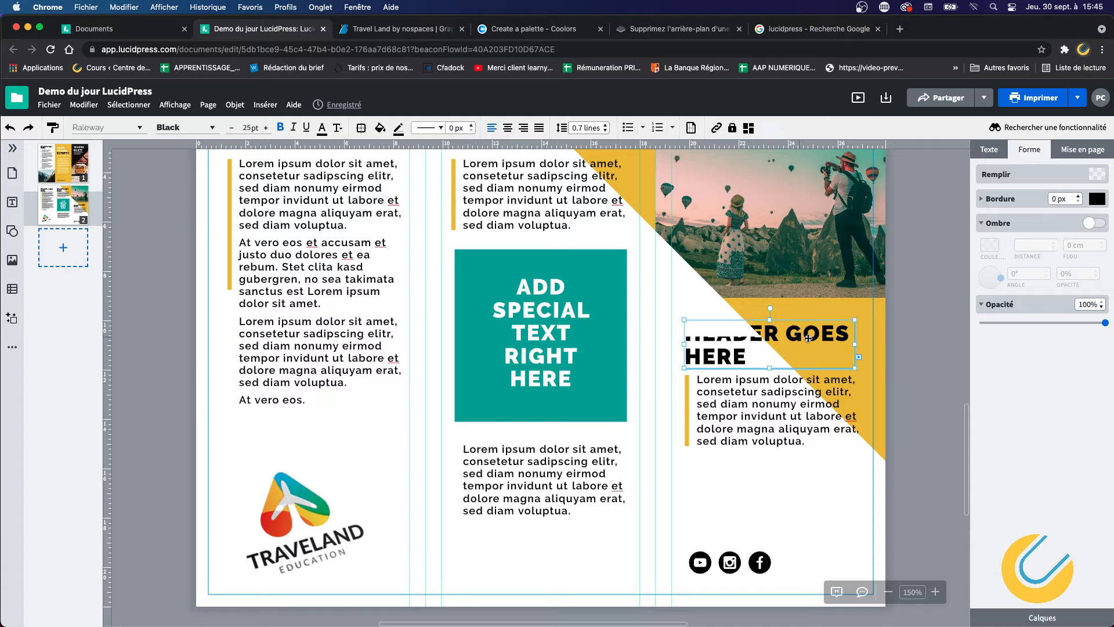
key("Escape")
left_click(802, 330)
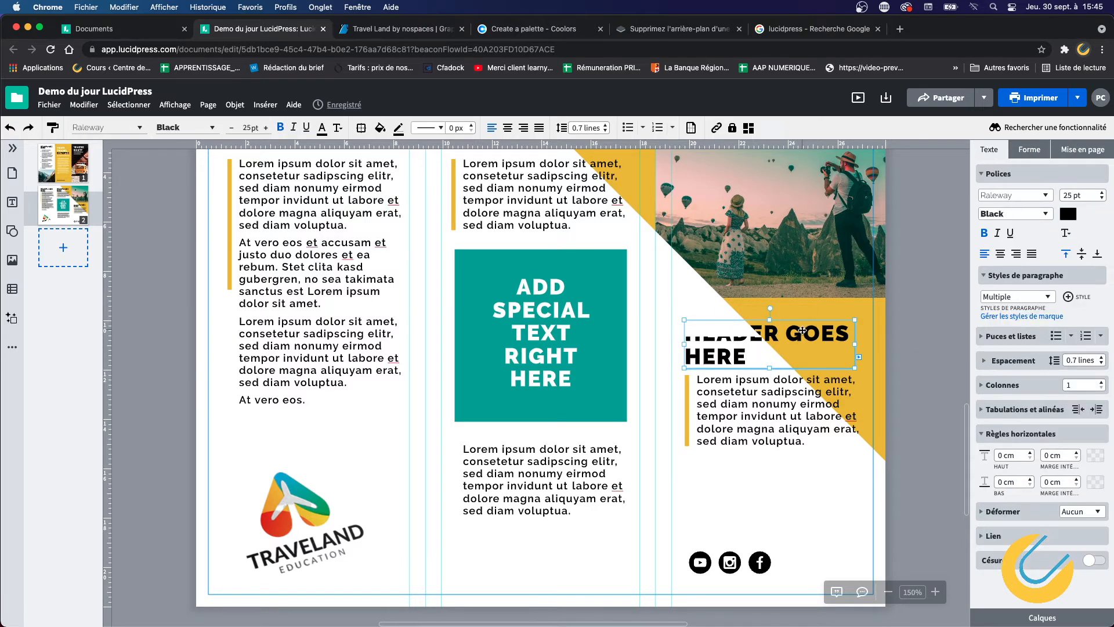
right_click(802, 331)
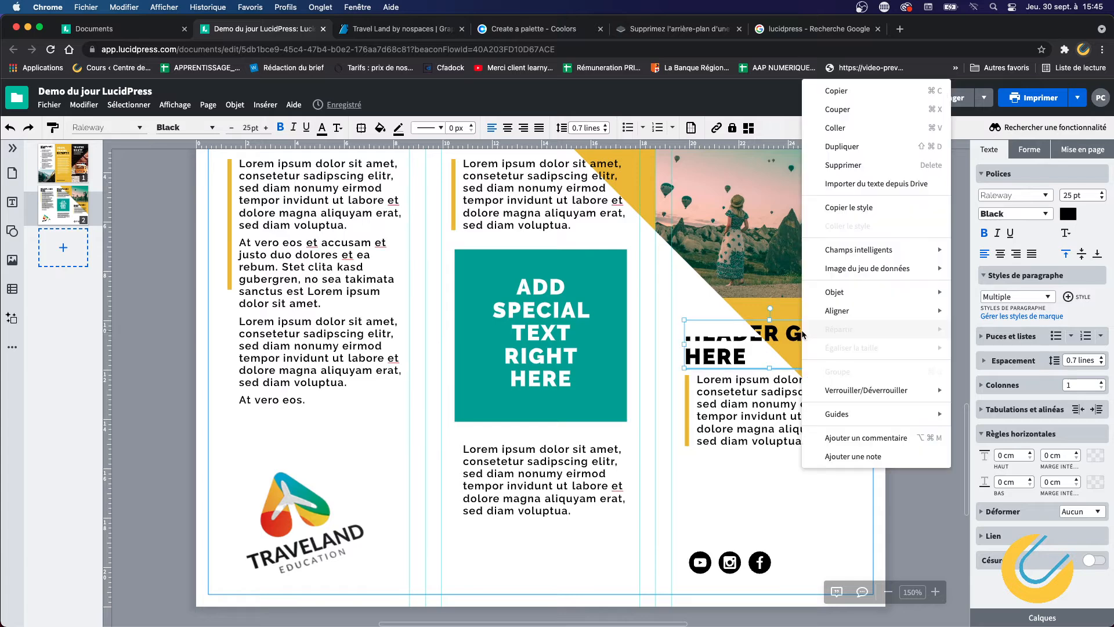
mouse_move(846, 313)
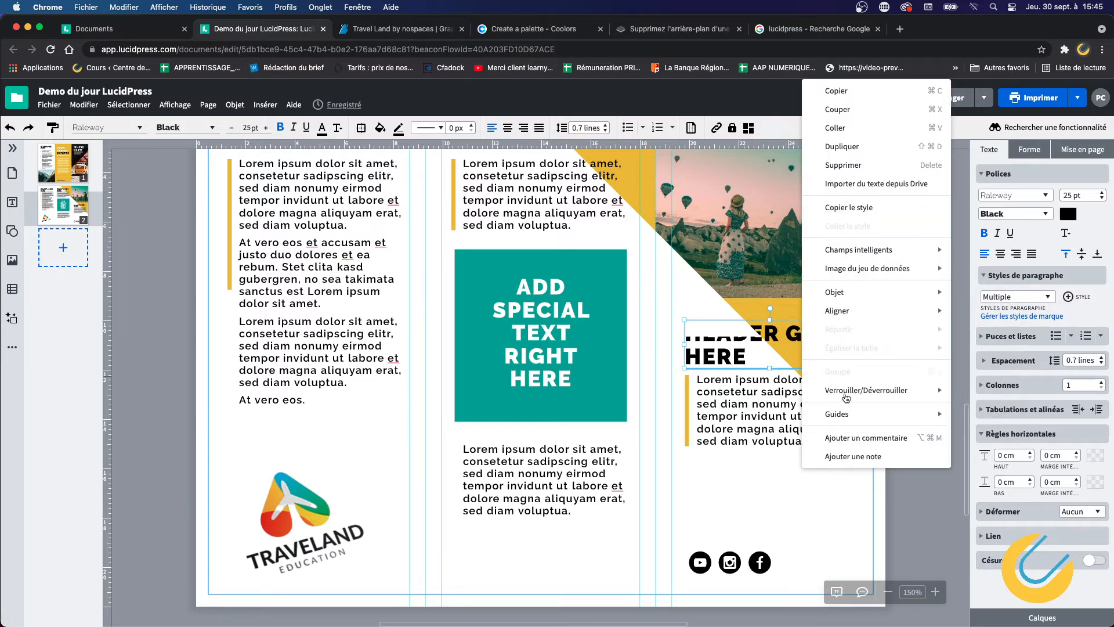
mouse_move(846, 417)
mouse_move(853, 398)
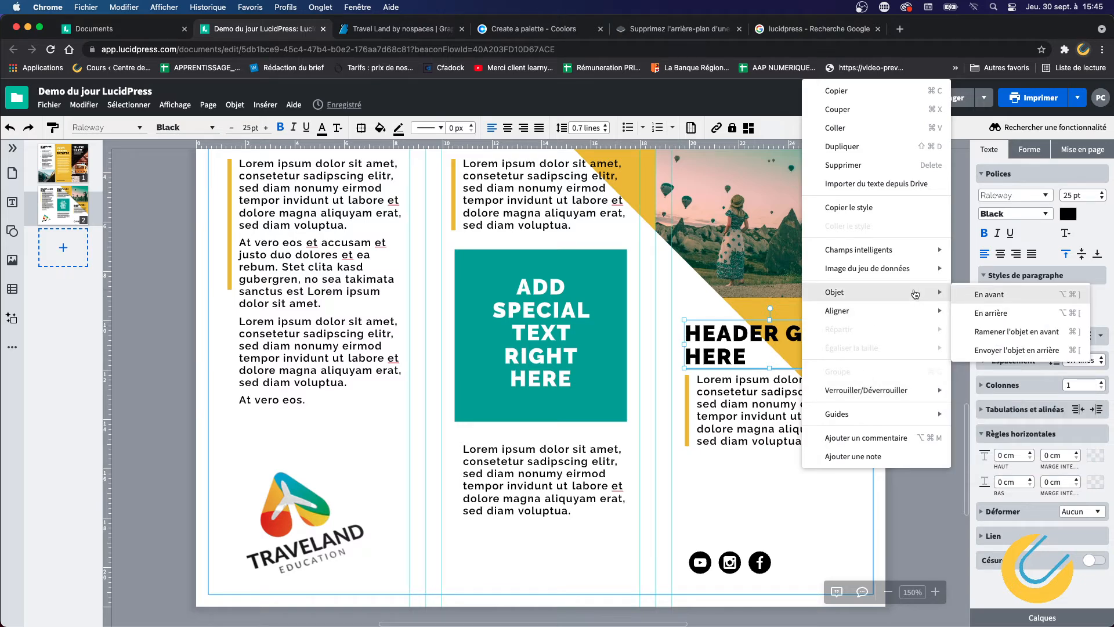
left_click(978, 296)
left_click(1072, 154)
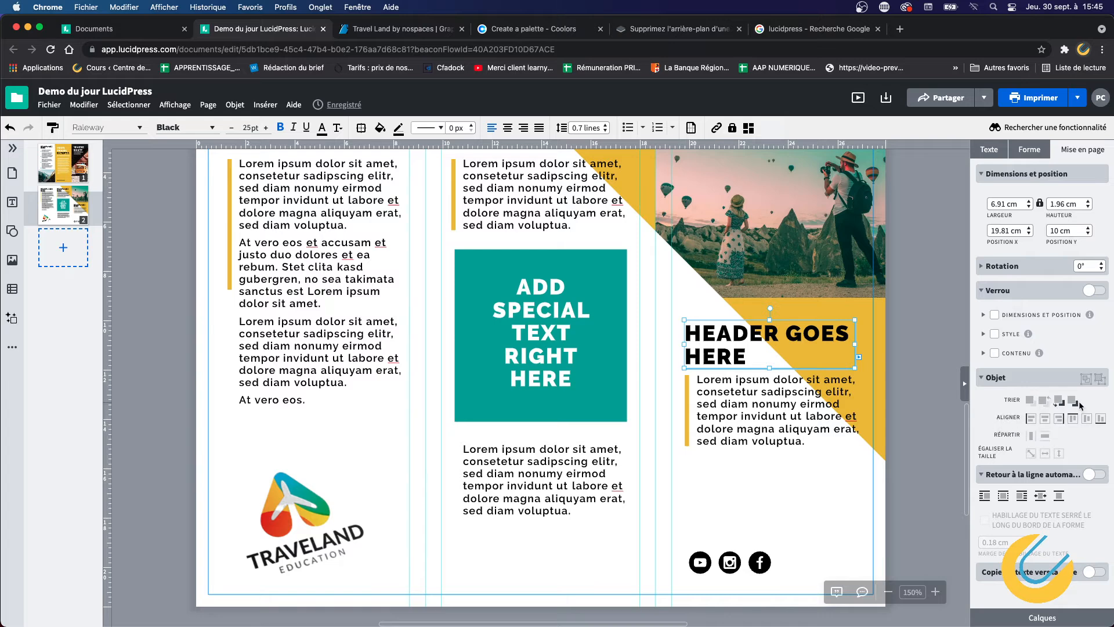
left_click(875, 341)
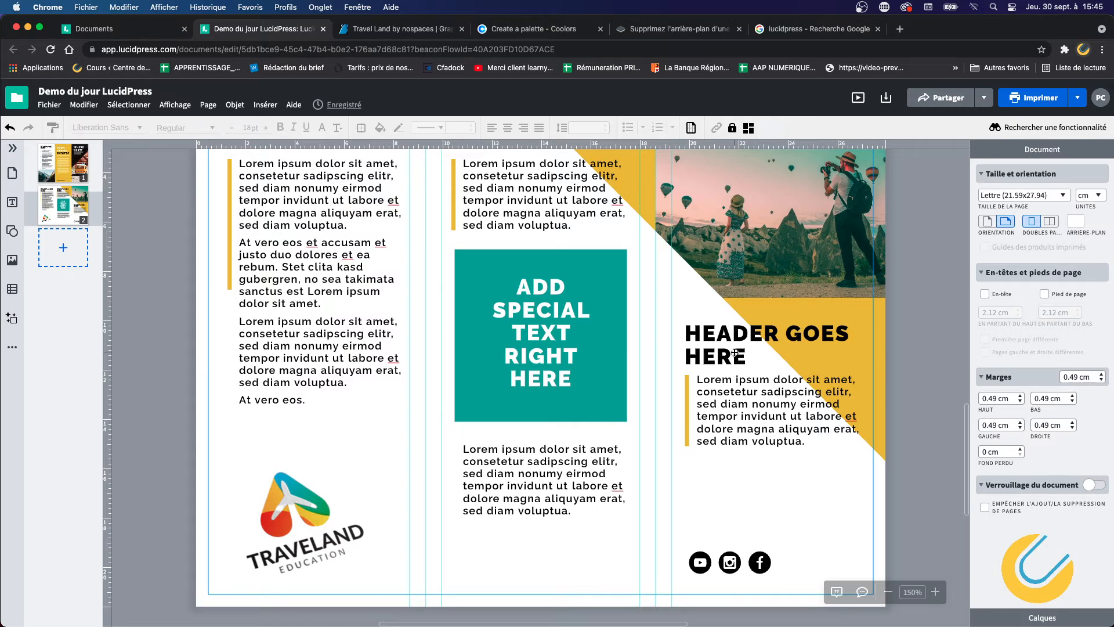
Zoom out to 125 % and review both brochure pages.
scroll(728, 355, "down", 1)
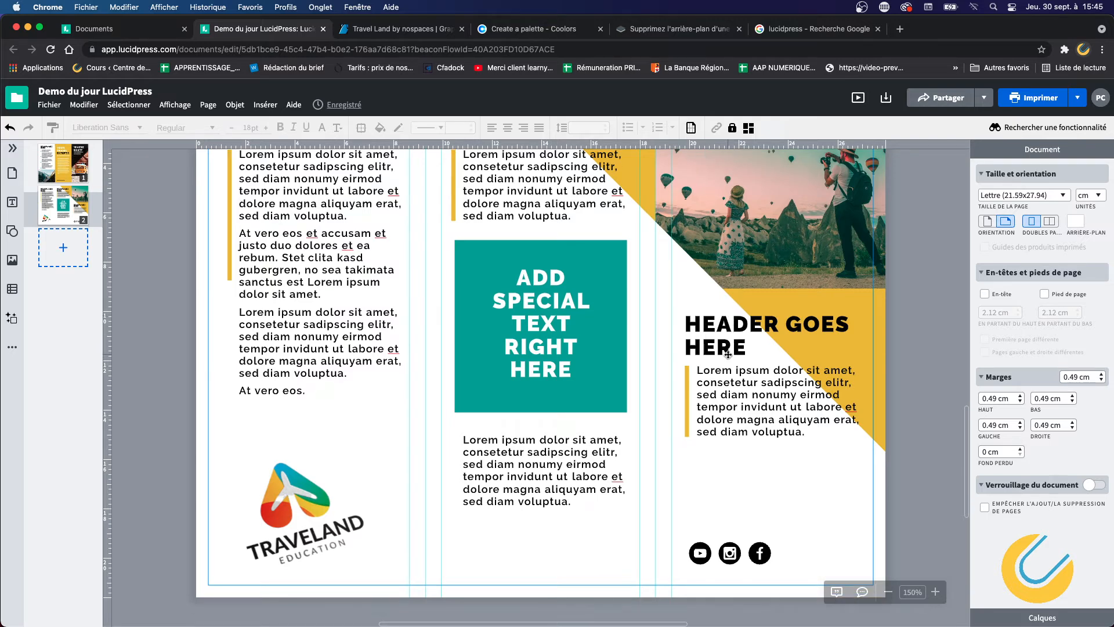
left_click(888, 592)
scroll(690, 398, "up", 10)
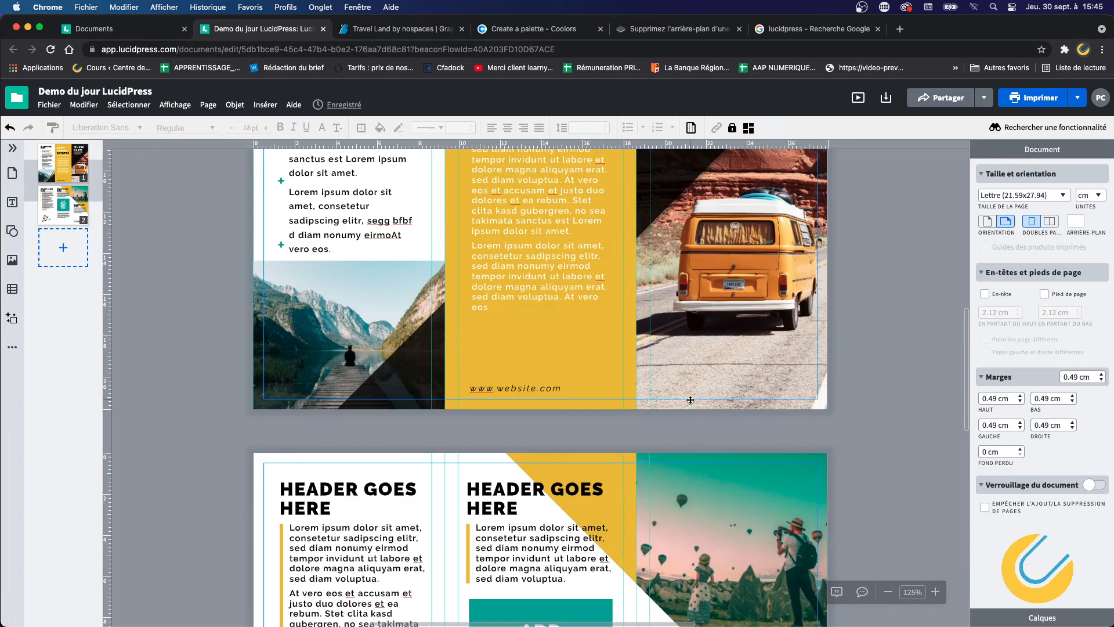
Add a circle shape about 2.5 cm wide above the social media icons in the third panel of page 2.
scroll(690, 400, "down", 10)
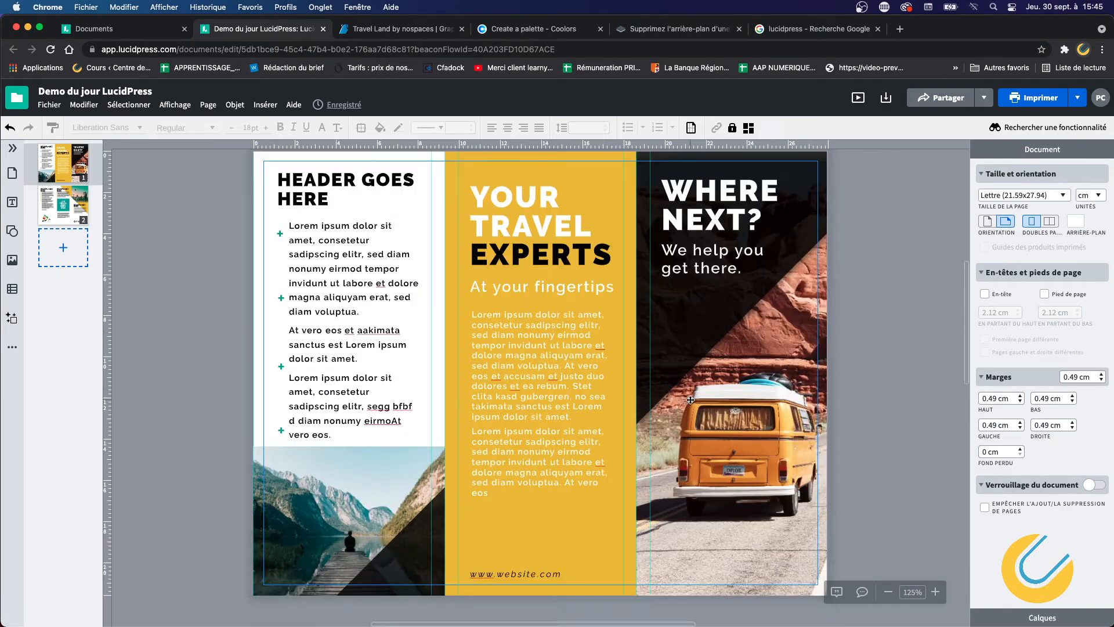
scroll(690, 399, "down", 2)
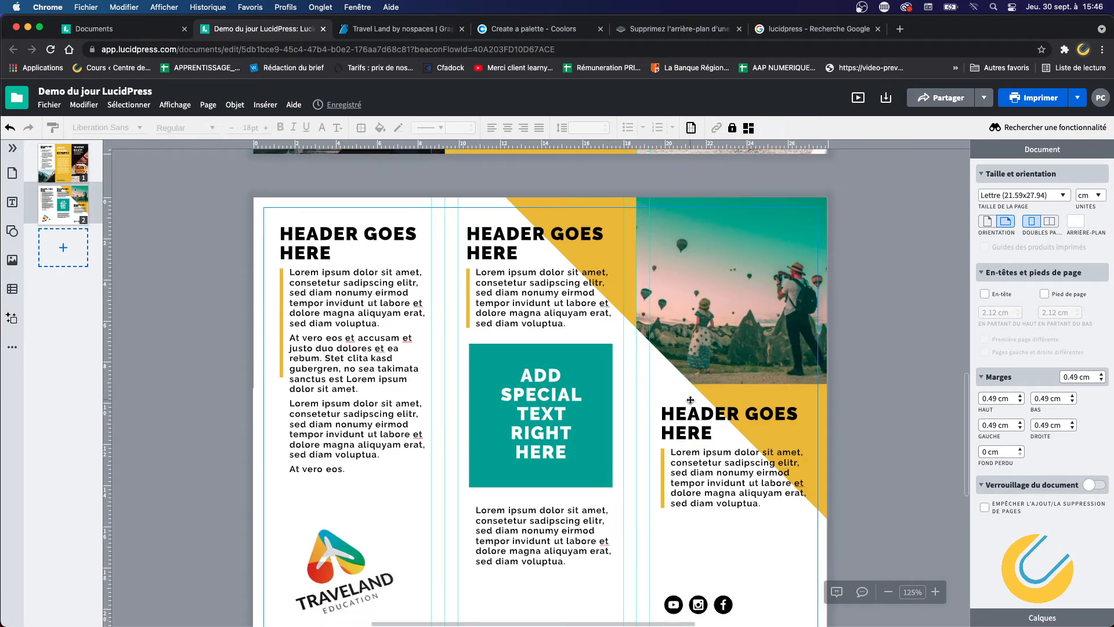
scroll(690, 399, "down", 1)
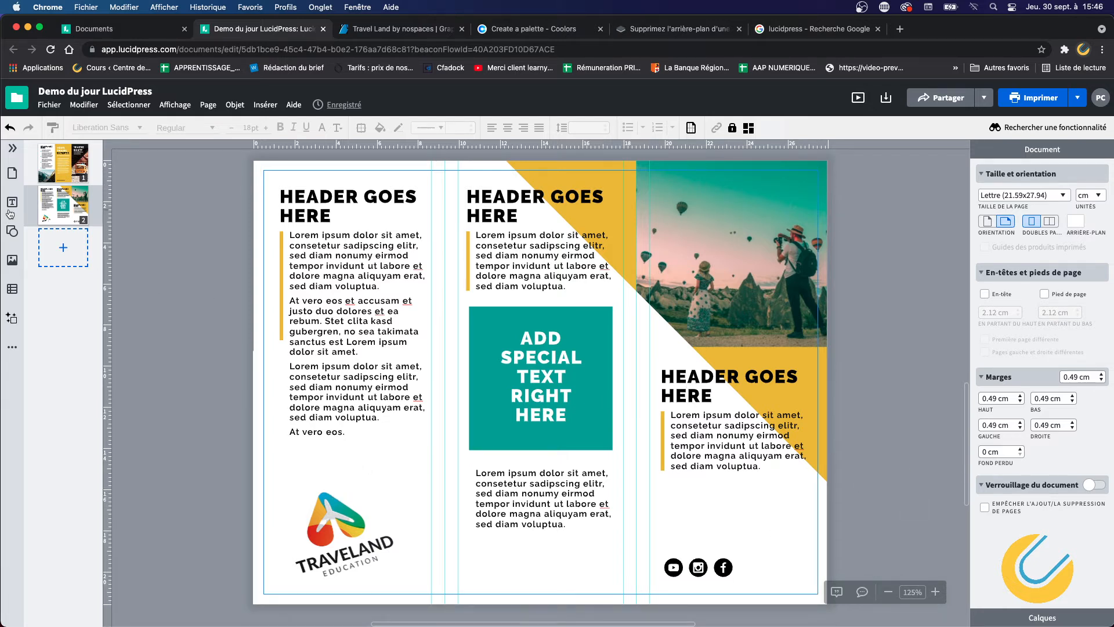
left_click(12, 231)
left_click_drag(45, 221, 715, 500)
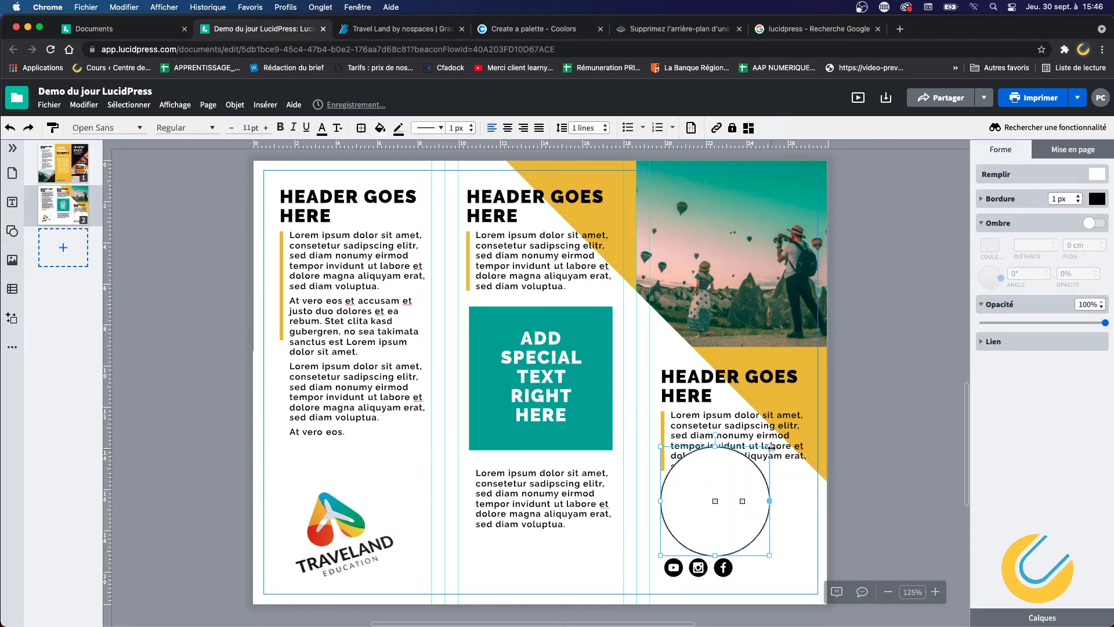
left_click_drag(771, 447, 712, 504)
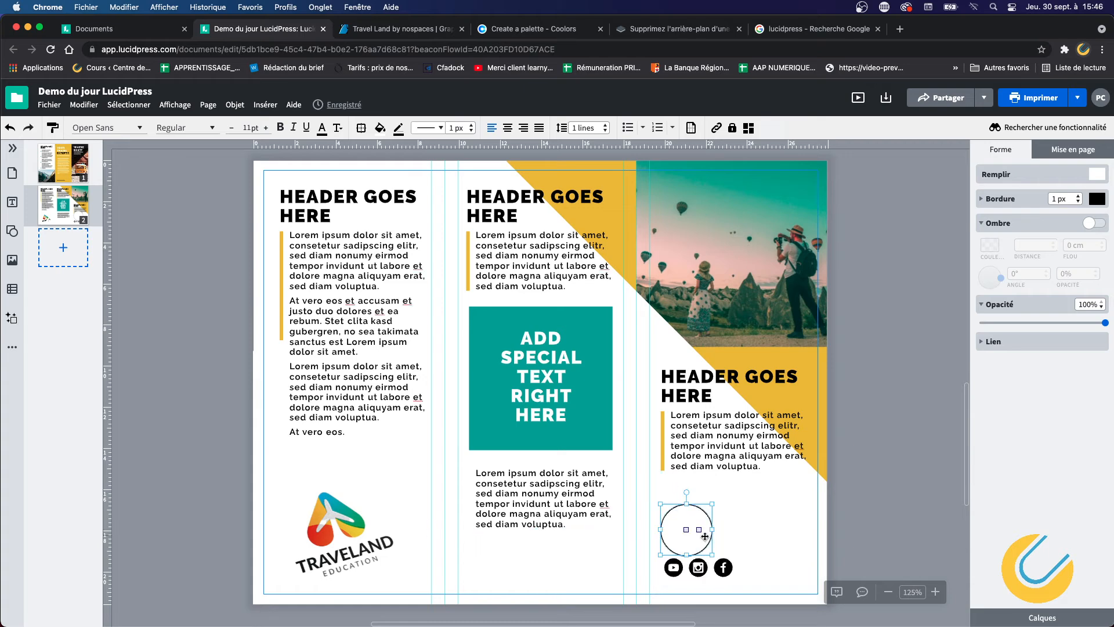
left_click_drag(695, 544, 690, 524)
left_click(897, 519)
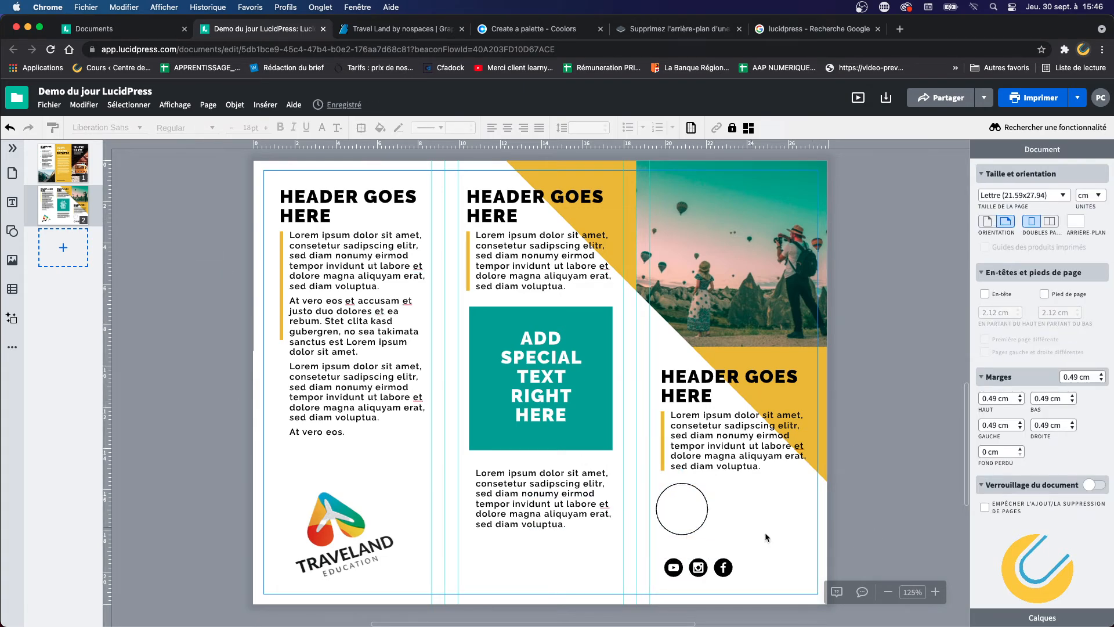
Try reshaping the circle into a pie segment with its angle handle, and undo the change.
left_click(703, 505)
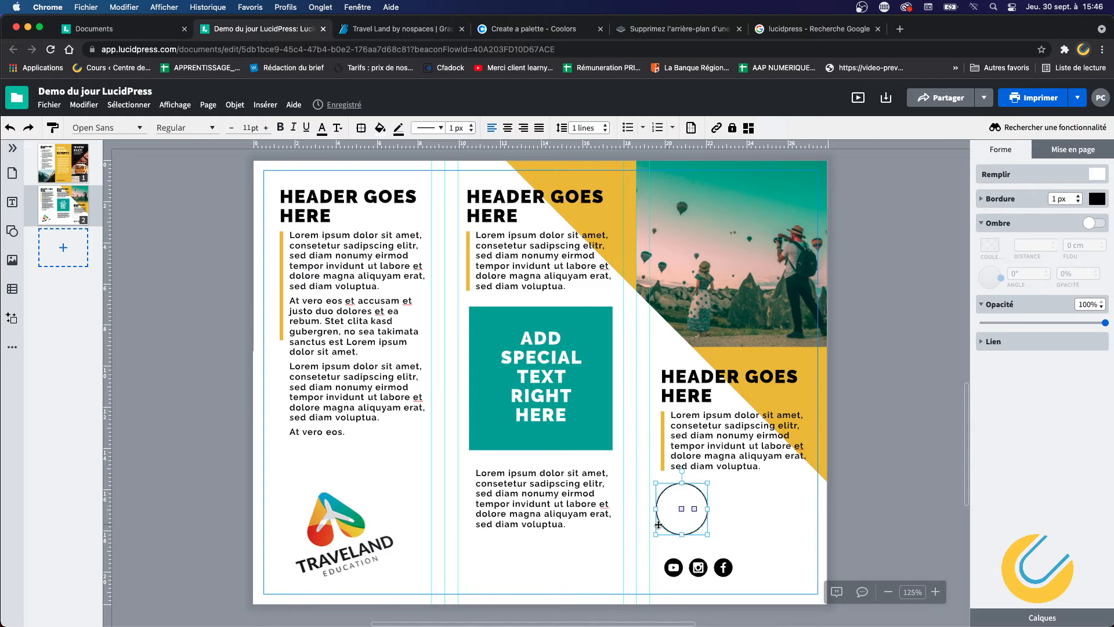
left_click_drag(694, 509, 658, 519)
left_click(861, 514)
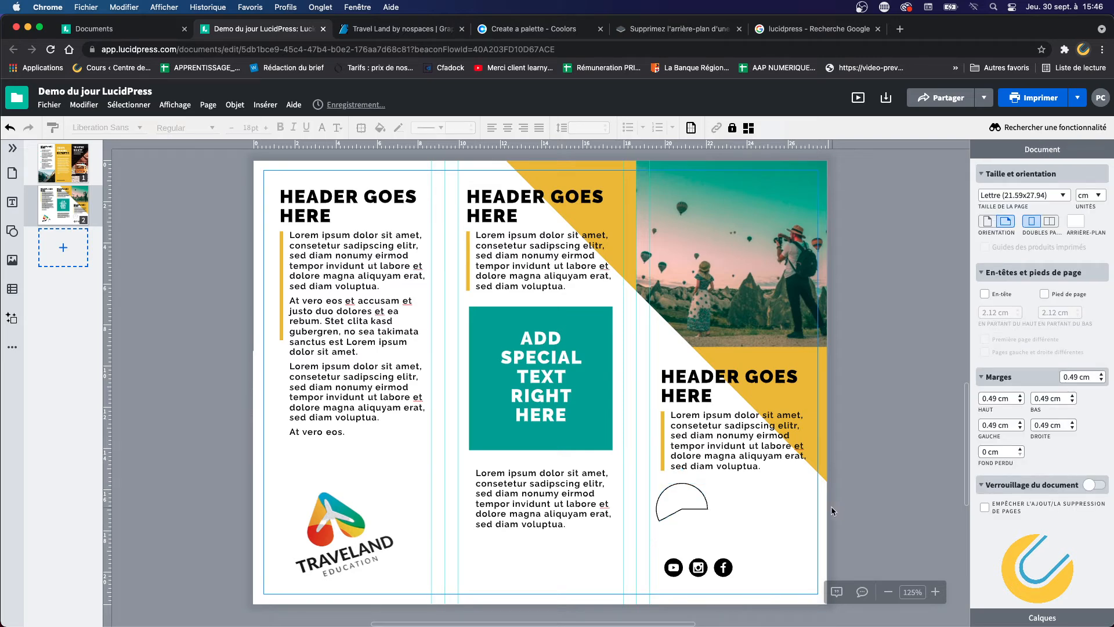
key("super+z")
left_click(881, 499)
Try linear and radial gradient fills on the circle, and return it to a solid fill.
left_click(671, 500)
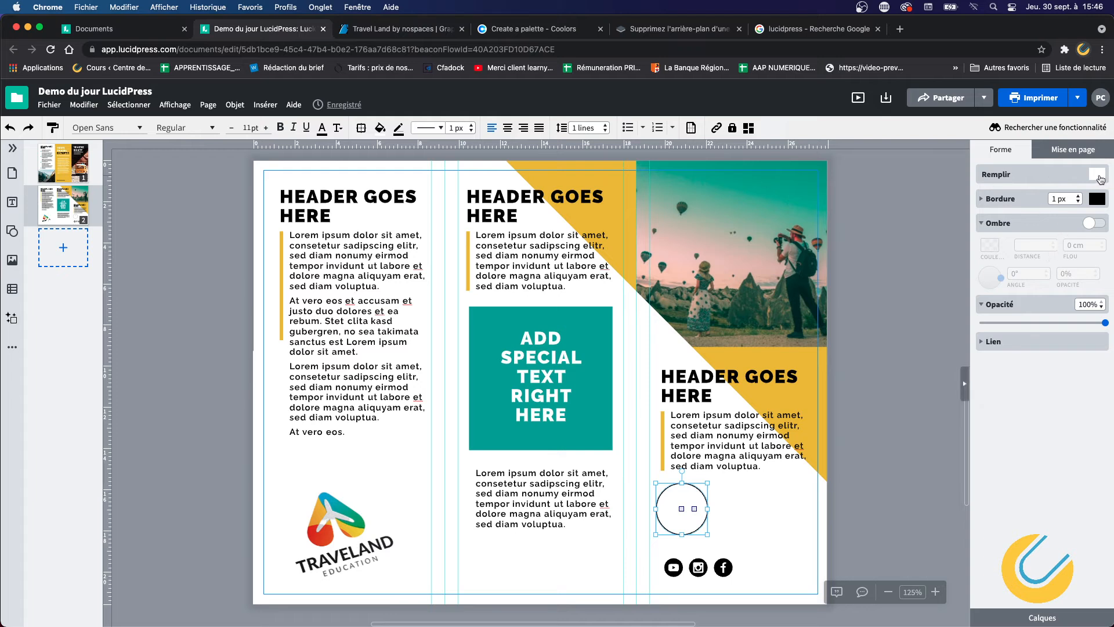
left_click(1099, 175)
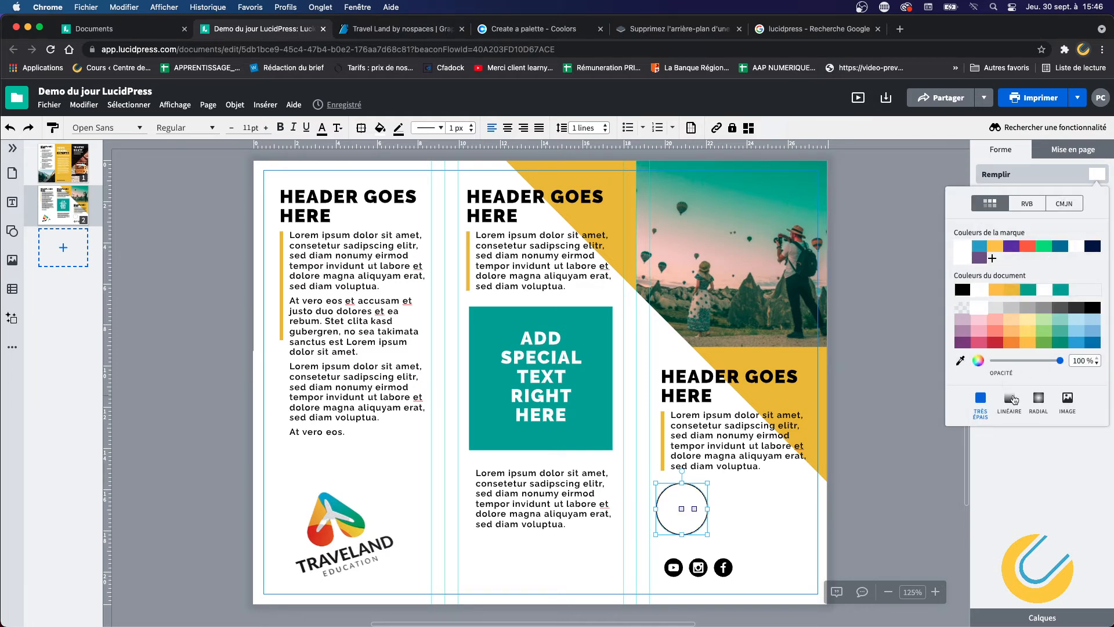
left_click(1013, 399)
left_click(1039, 285)
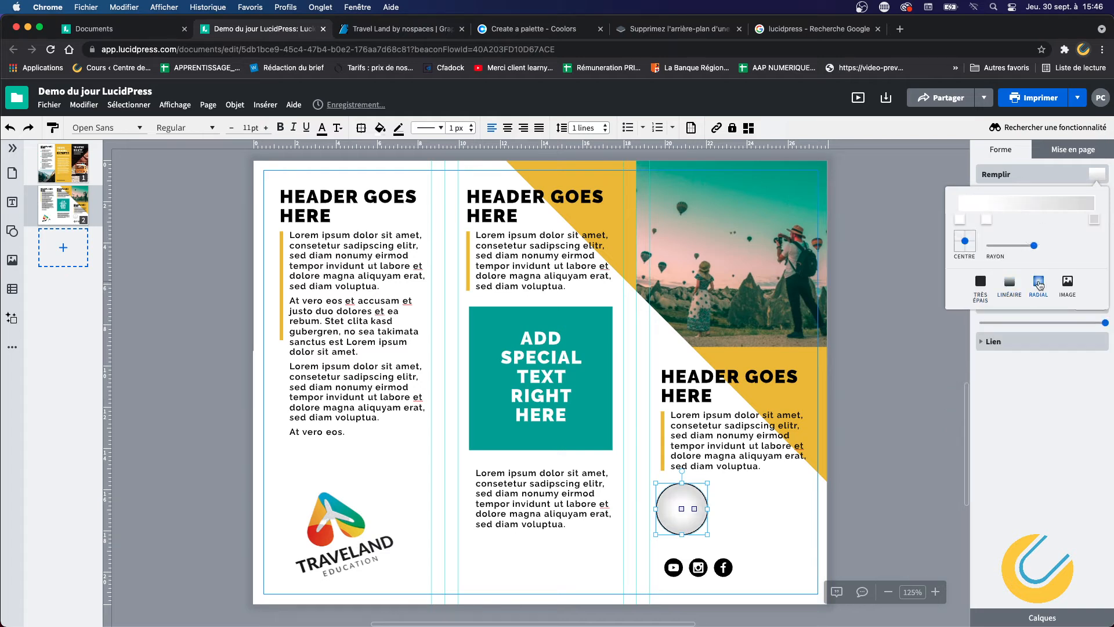
left_click(978, 283)
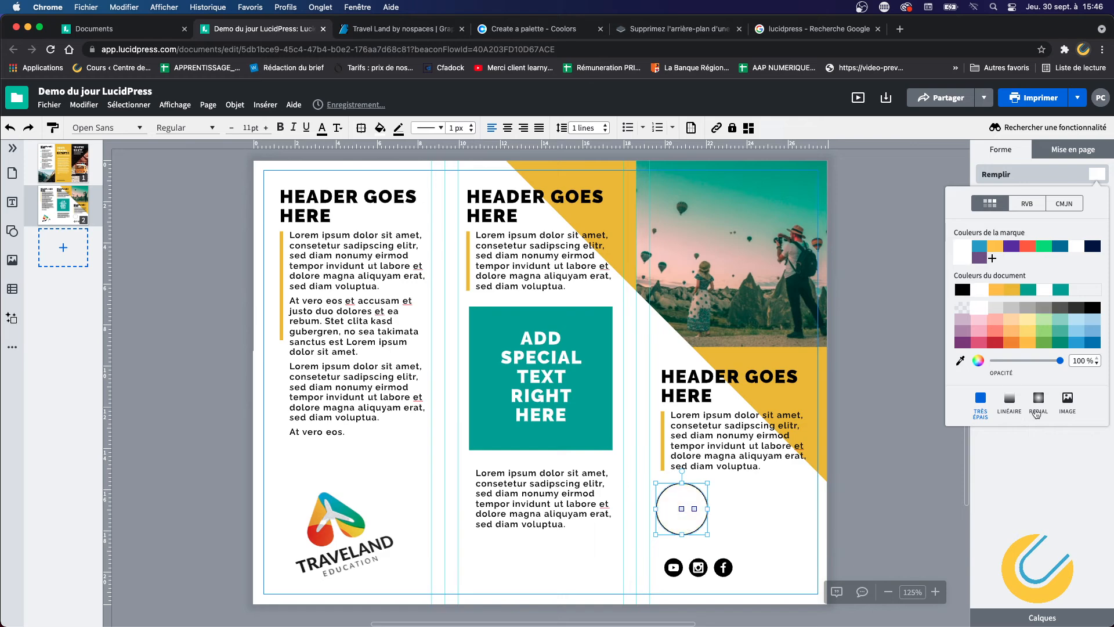
Fill the circle with the "I made it to the top" photo from the "dossier demo" image folder.
left_click(1068, 400)
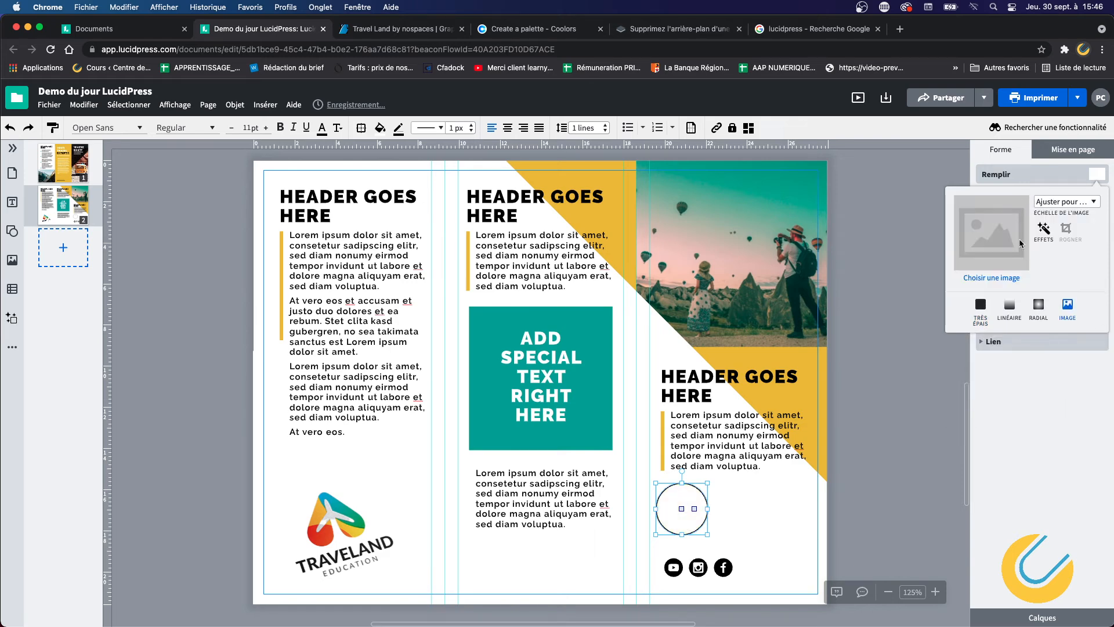
left_click(999, 278)
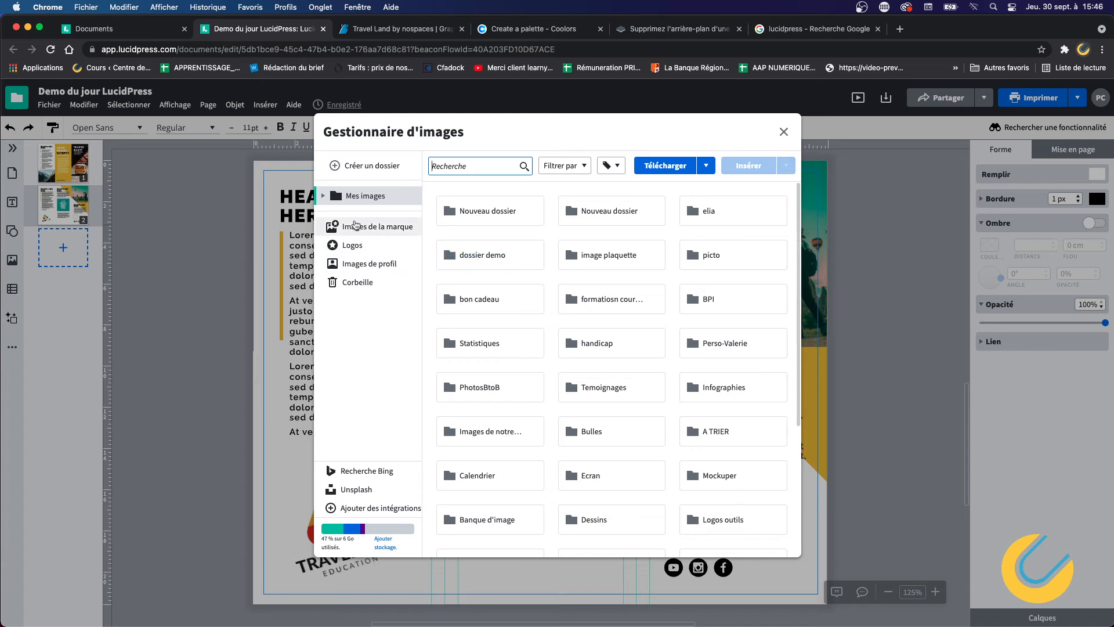
left_click(358, 199)
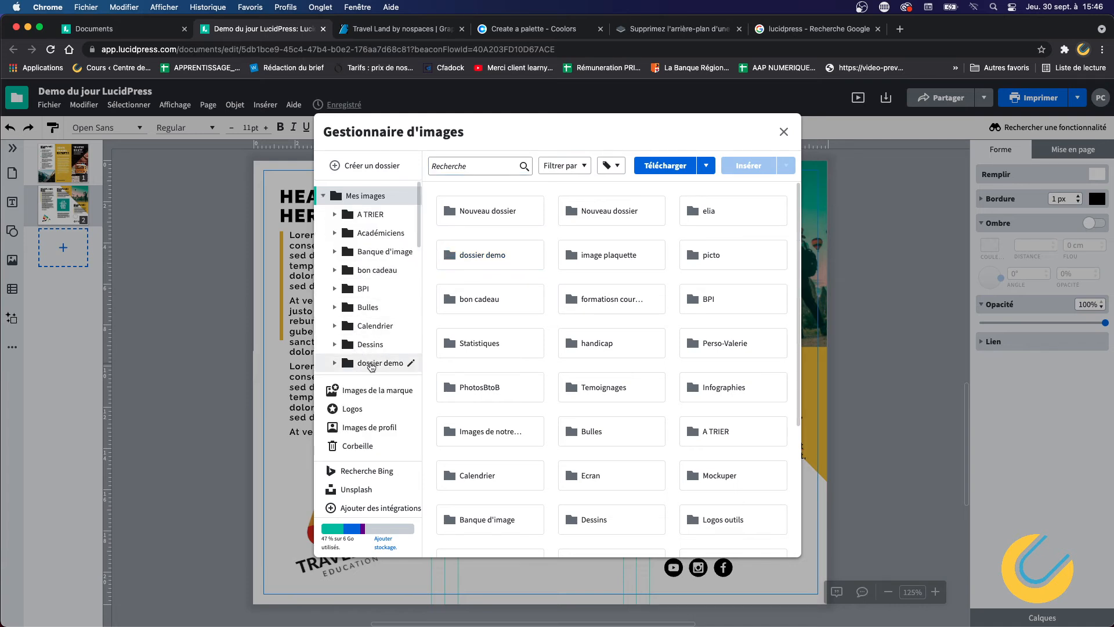
left_click(378, 362)
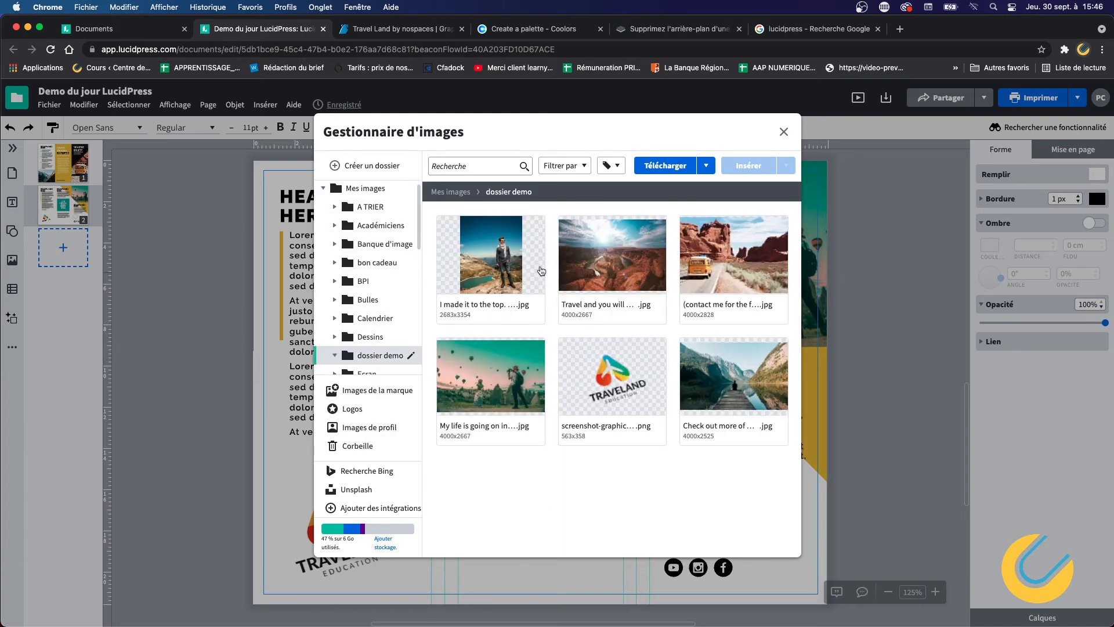
left_click(502, 262)
double_click(502, 263)
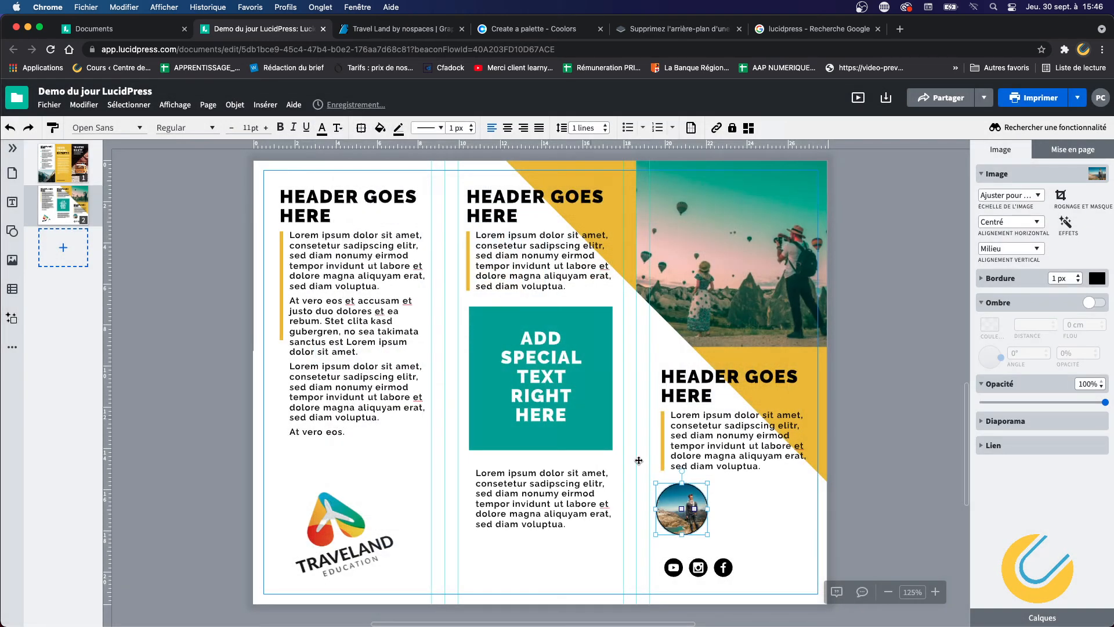
left_click(860, 430)
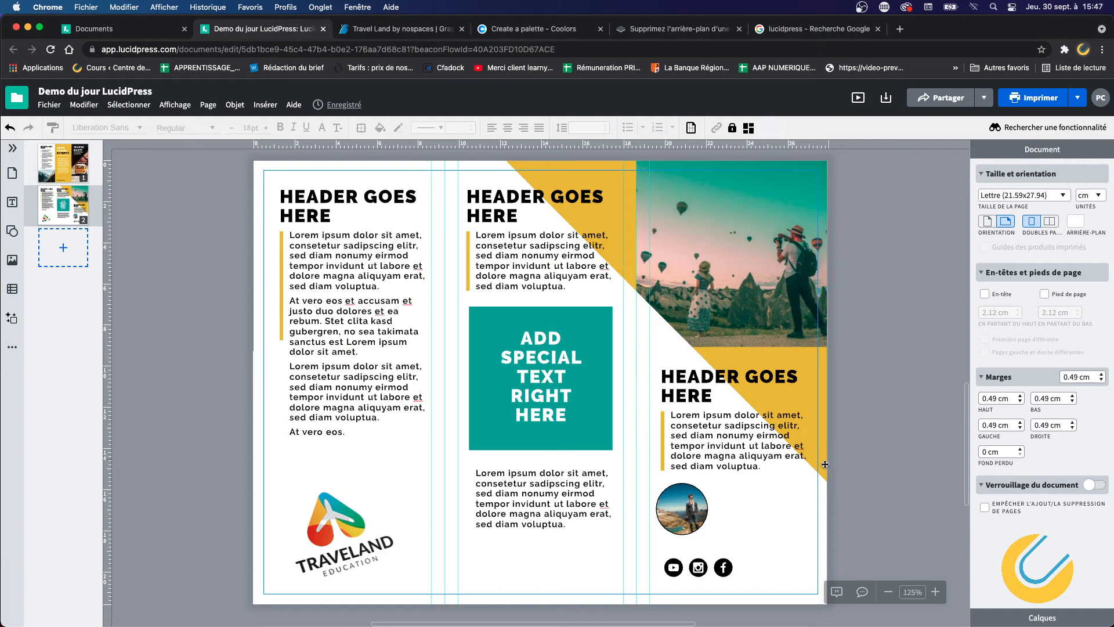
Enlarge the photo inside the circular mask to about 6.5 × 8.12 cm and reposition it to frame the man's head and shoulders.
left_click(697, 506)
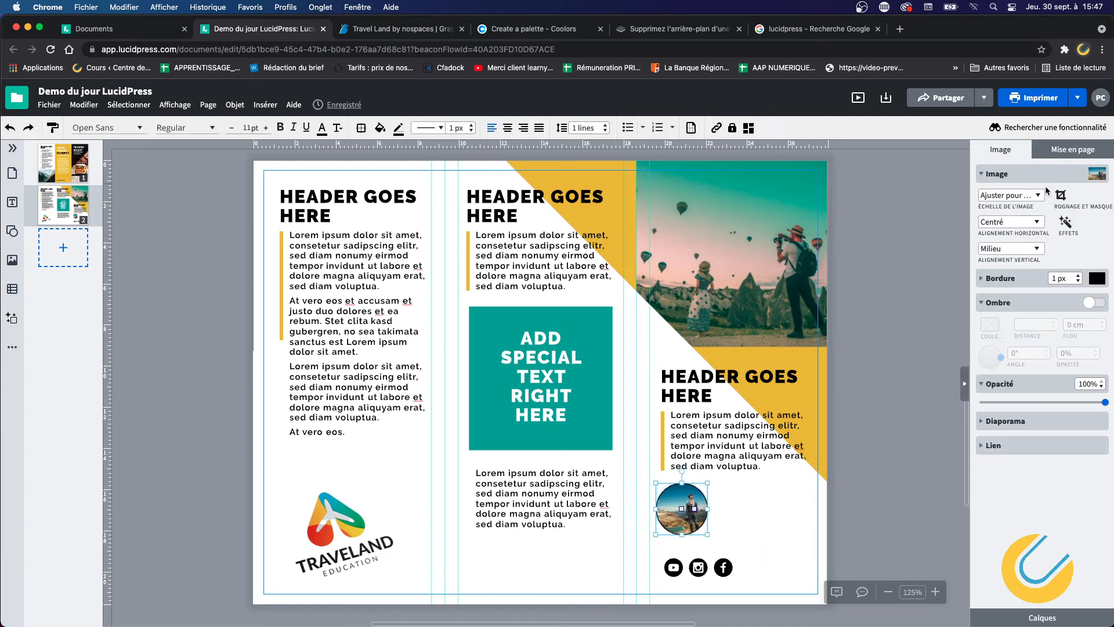
left_click(1062, 198)
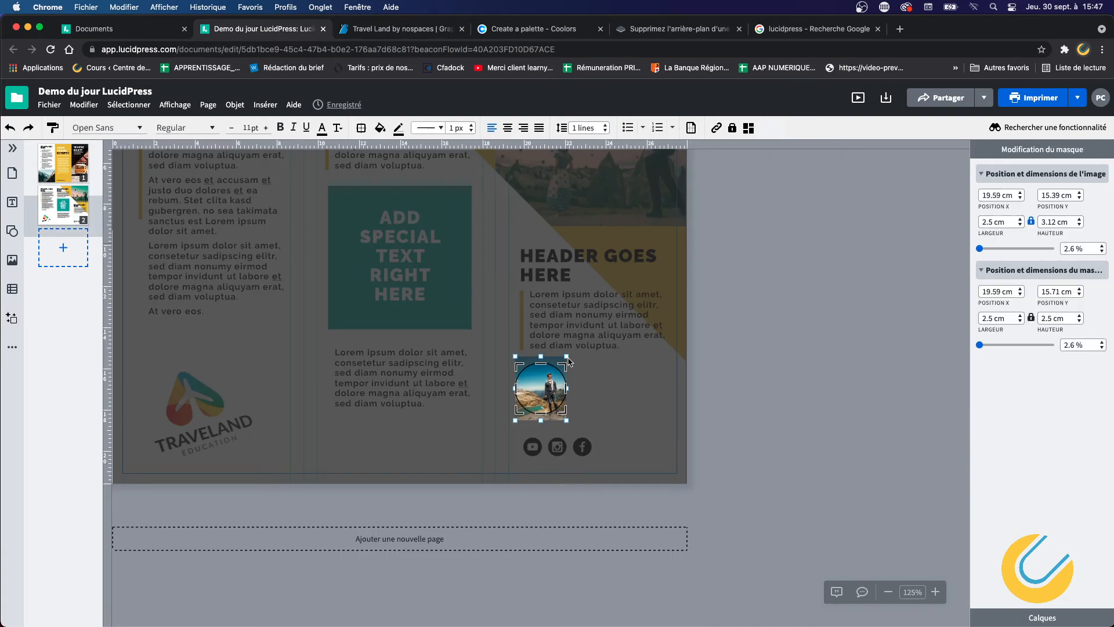
left_click(935, 591)
left_click(936, 591)
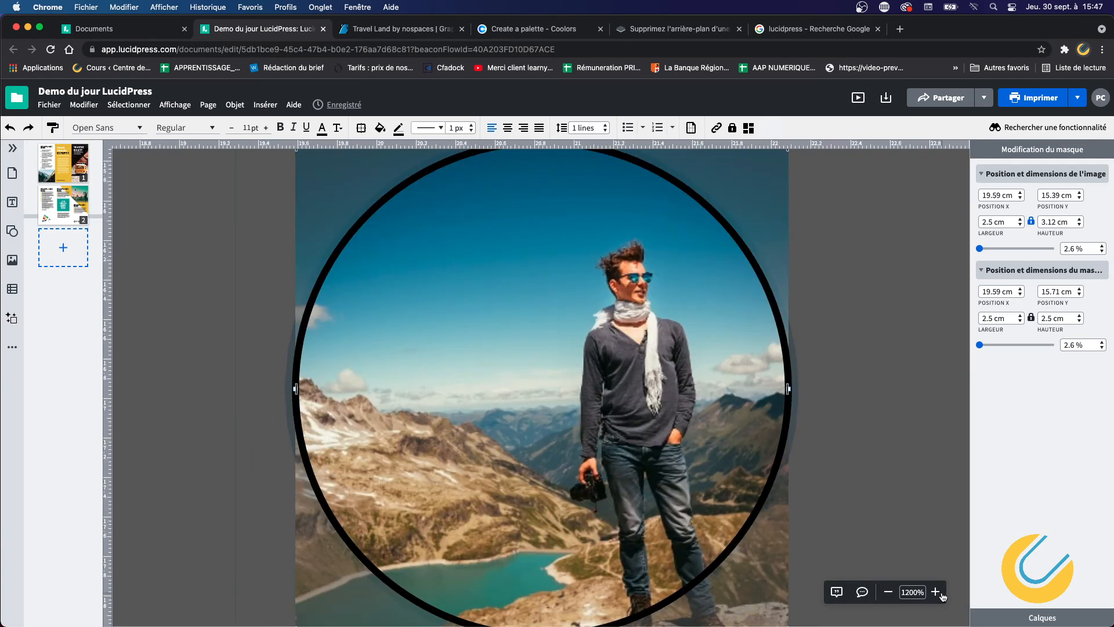
left_click(889, 592)
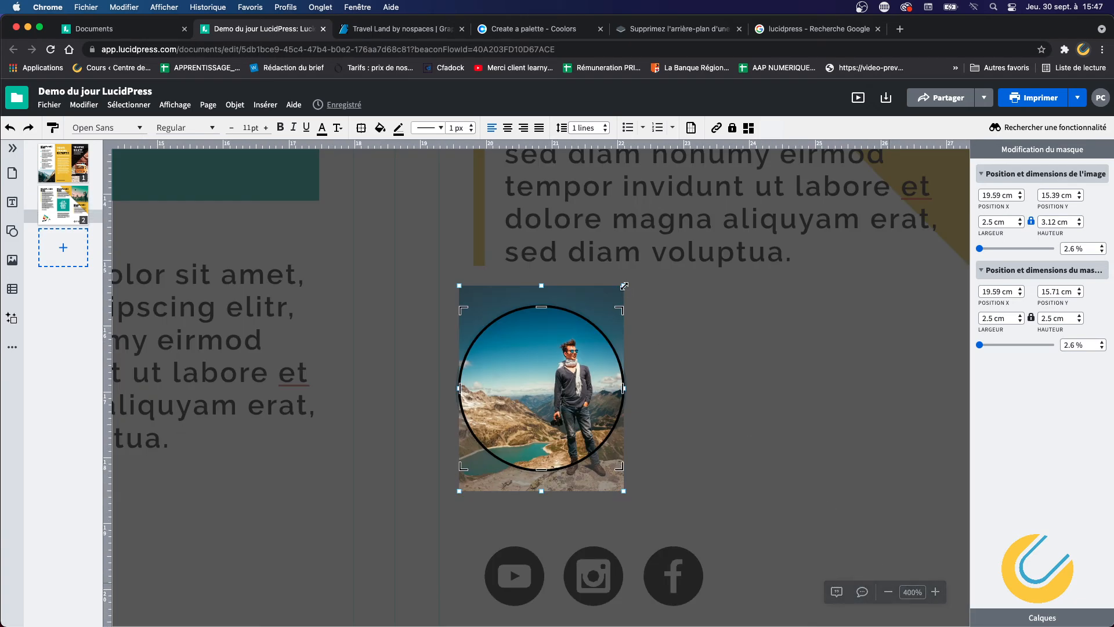
left_click_drag(624, 285, 700, 189)
left_click_drag(648, 313, 569, 398)
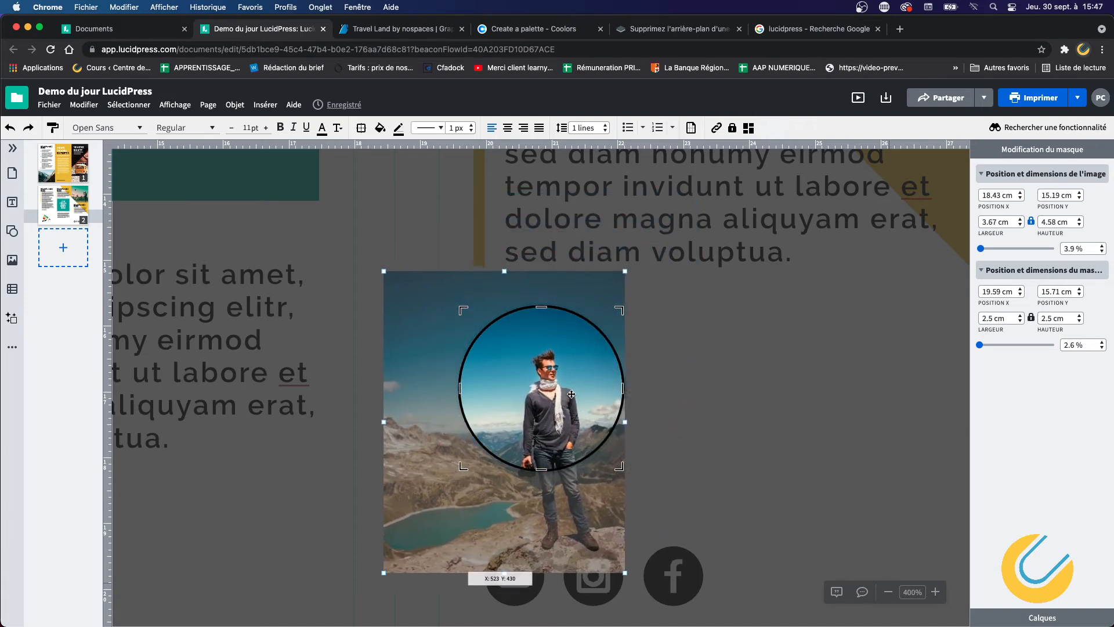
left_click_drag(624, 275, 810, 177)
left_click_drag(711, 341, 605, 485)
left_click_drag(639, 265, 703, 192)
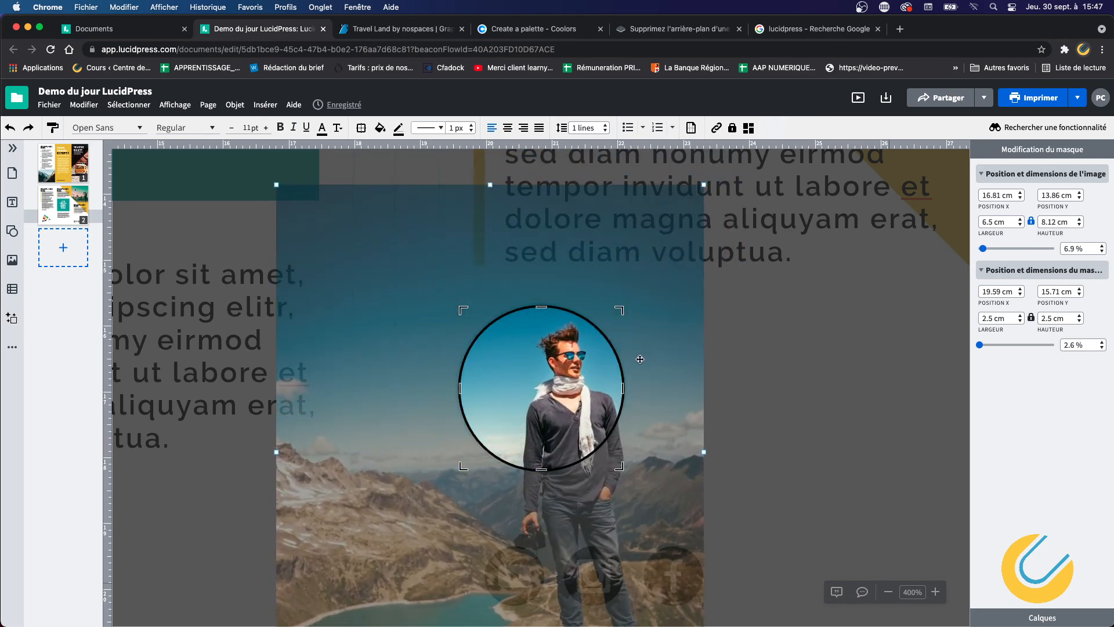
left_click_drag(641, 360, 626, 369)
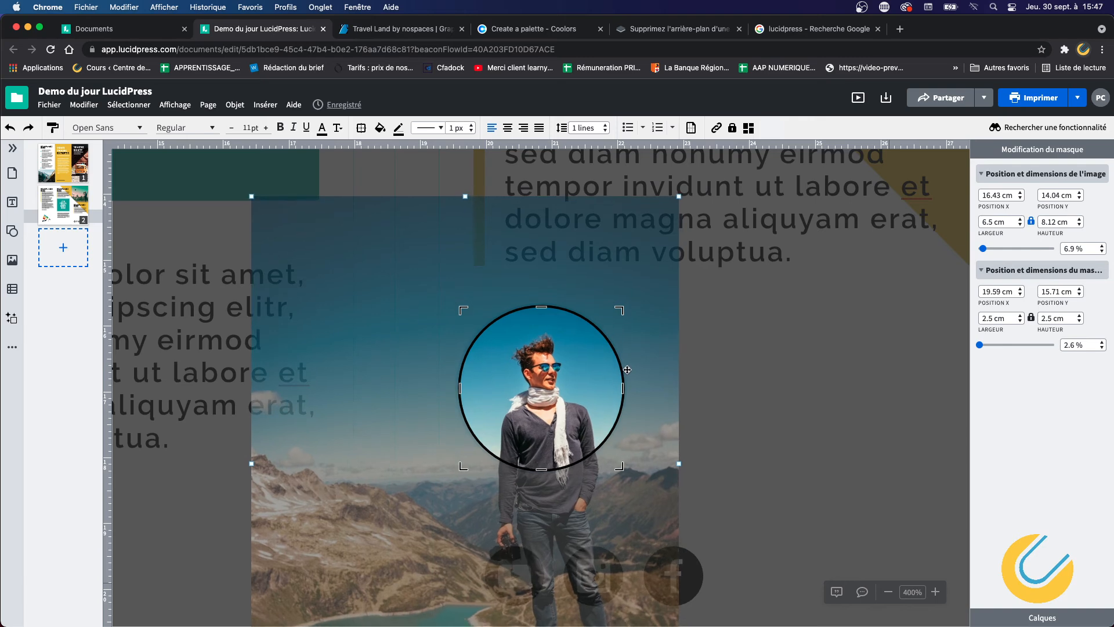
key("Escape")
left_click(904, 513)
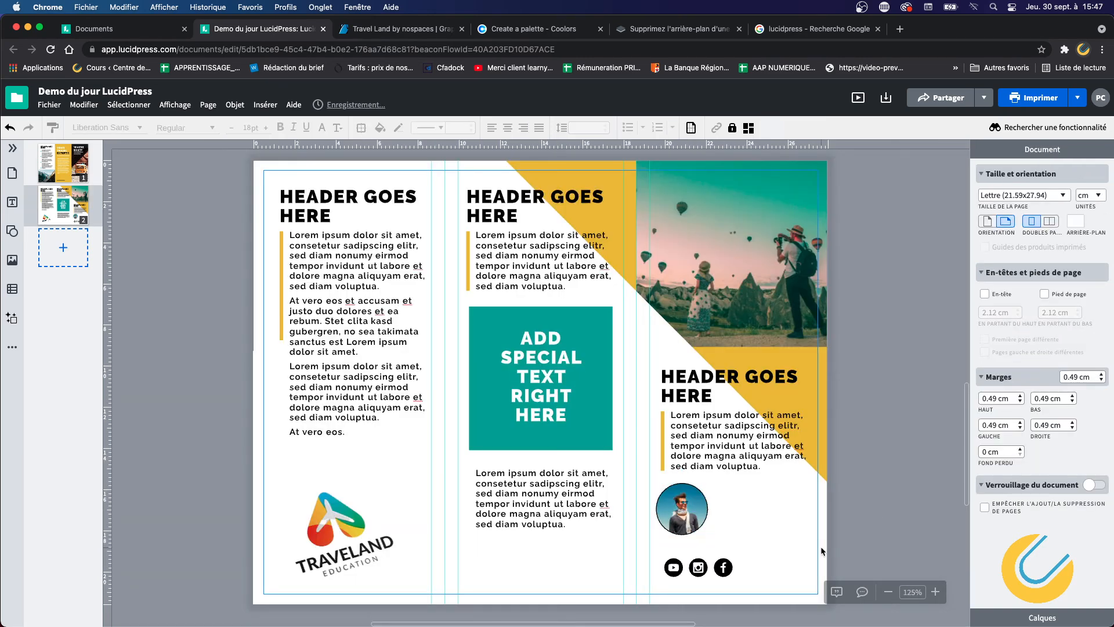
Recolour the circular photo's border with the document's golden yellow, and reduce its width to remove the outline.
left_click(684, 490)
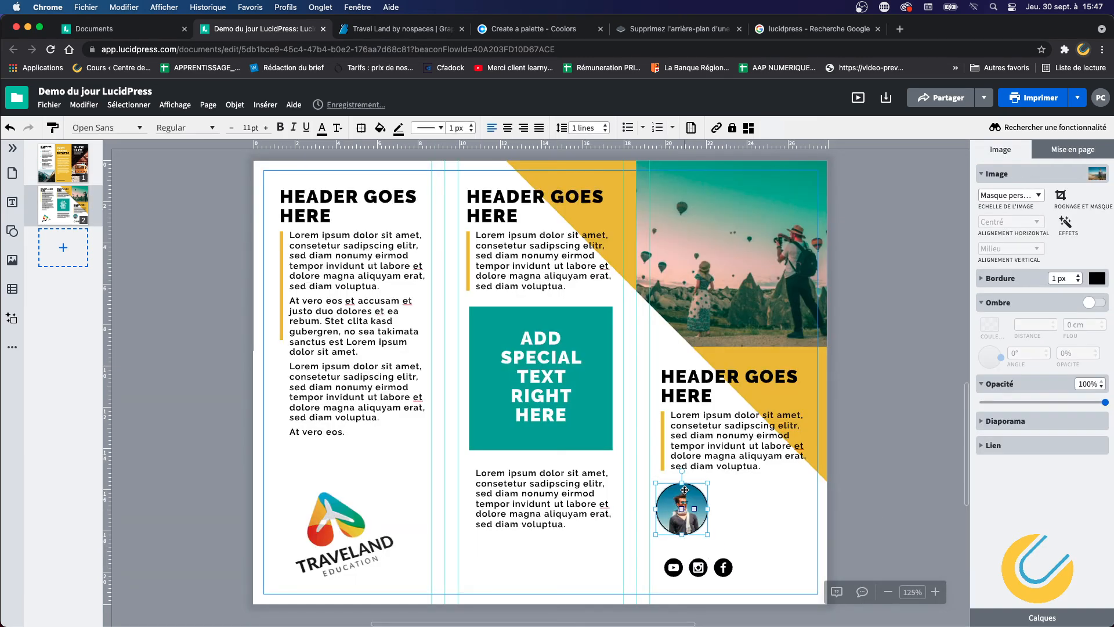
left_click(442, 129)
left_click(441, 128)
left_click(400, 129)
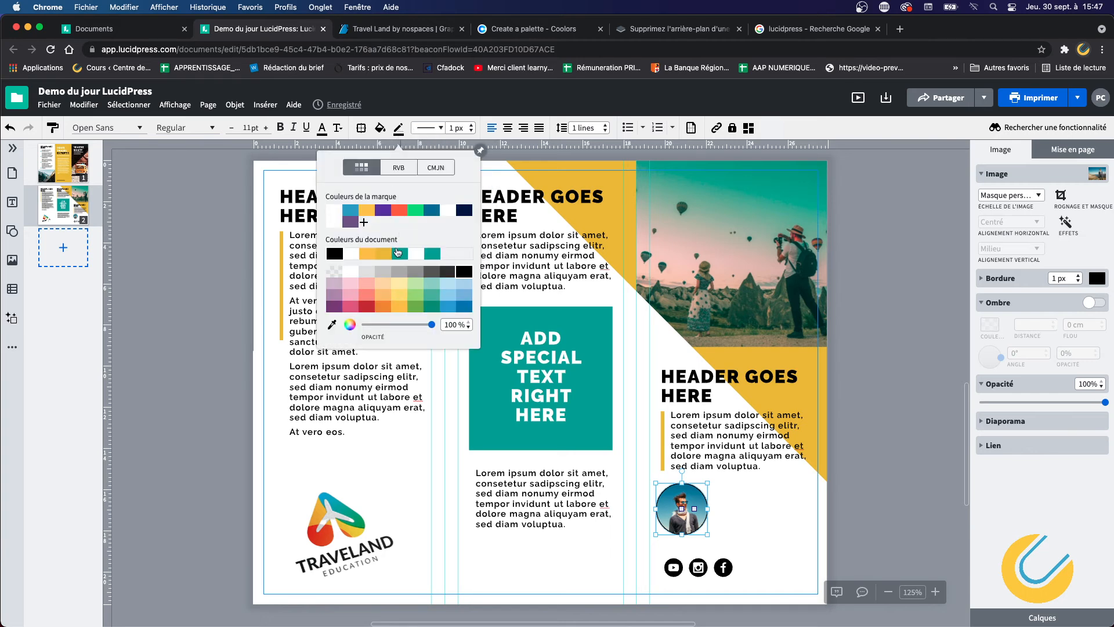
left_click(382, 255)
left_click(894, 514)
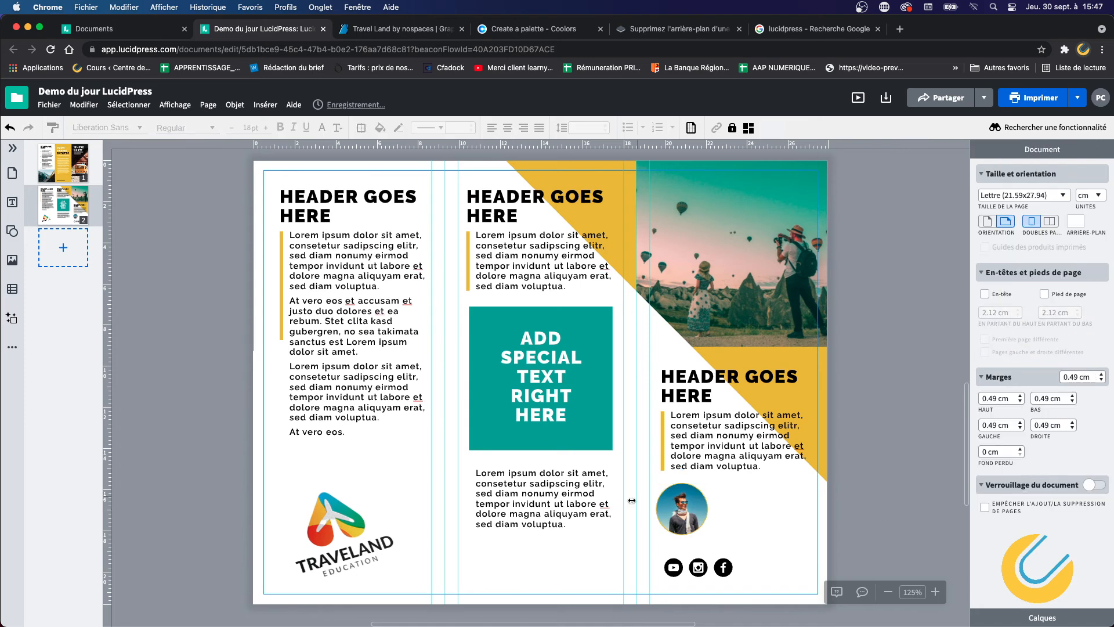
left_click(696, 491)
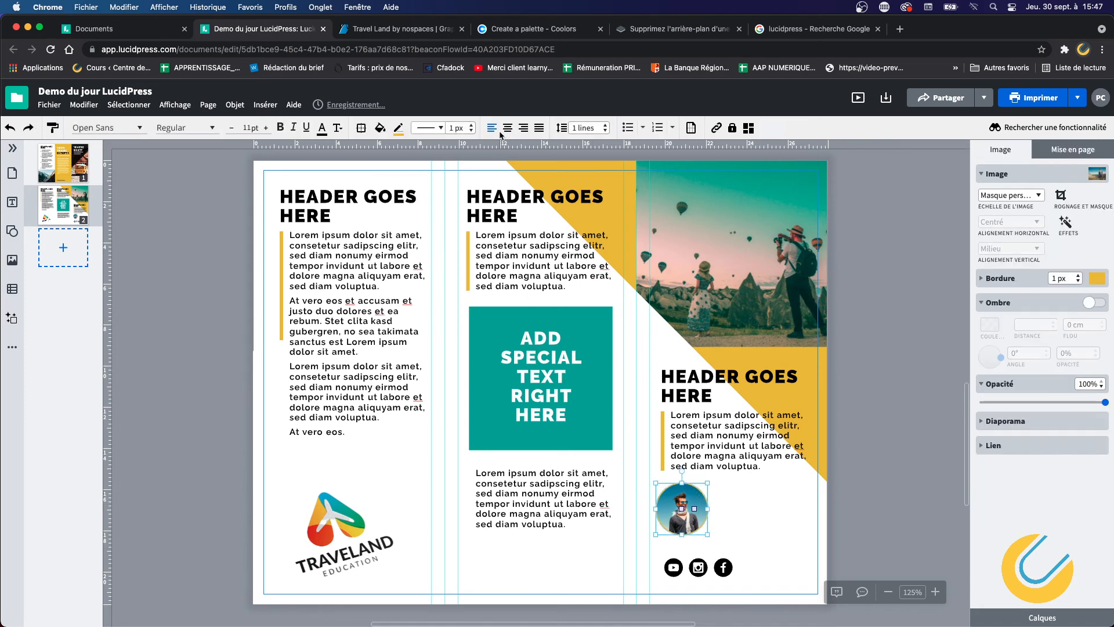
left_click(472, 130)
Duplicate the third panel's body paragraph down over the circular photo, and set the copy's font size to 10 pt.
left_click(744, 434)
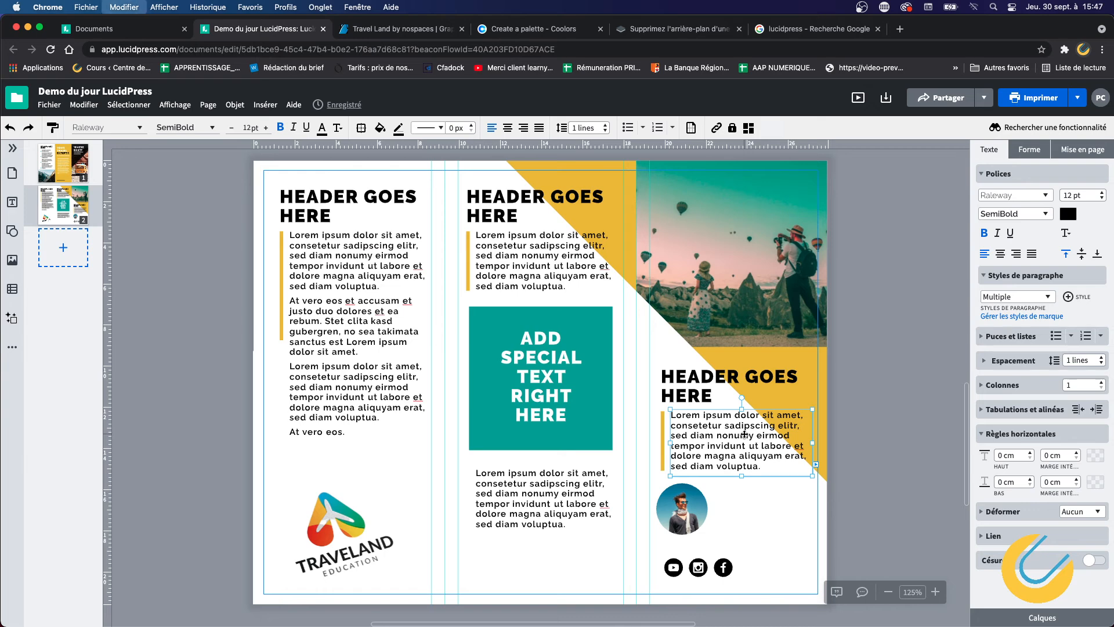
left_click_drag(744, 434, 725, 517)
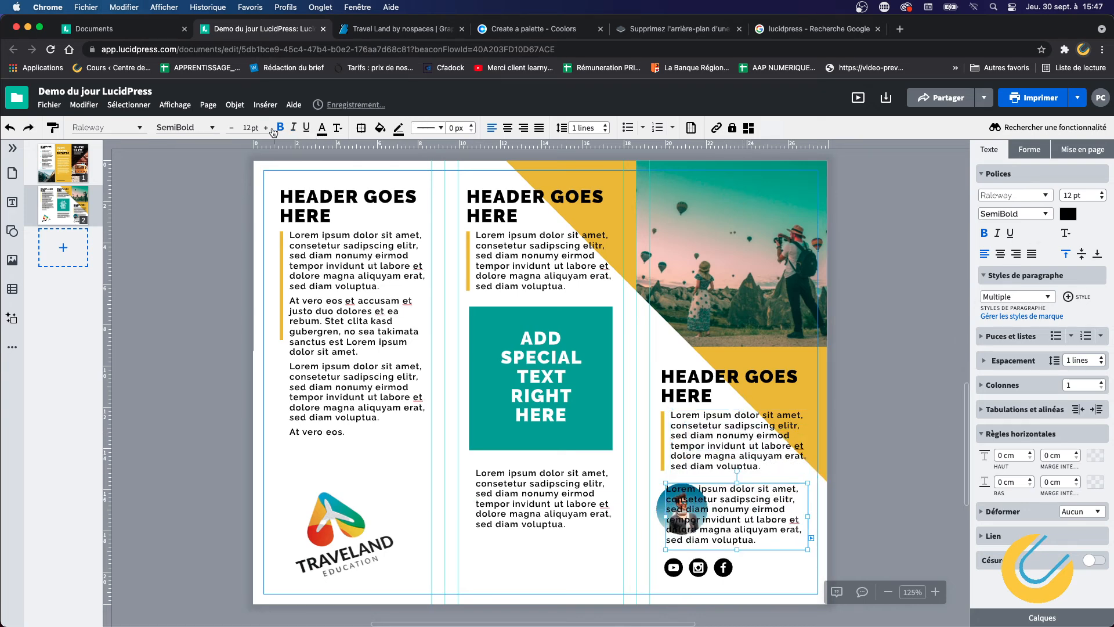
left_click(231, 127)
left_click(232, 128)
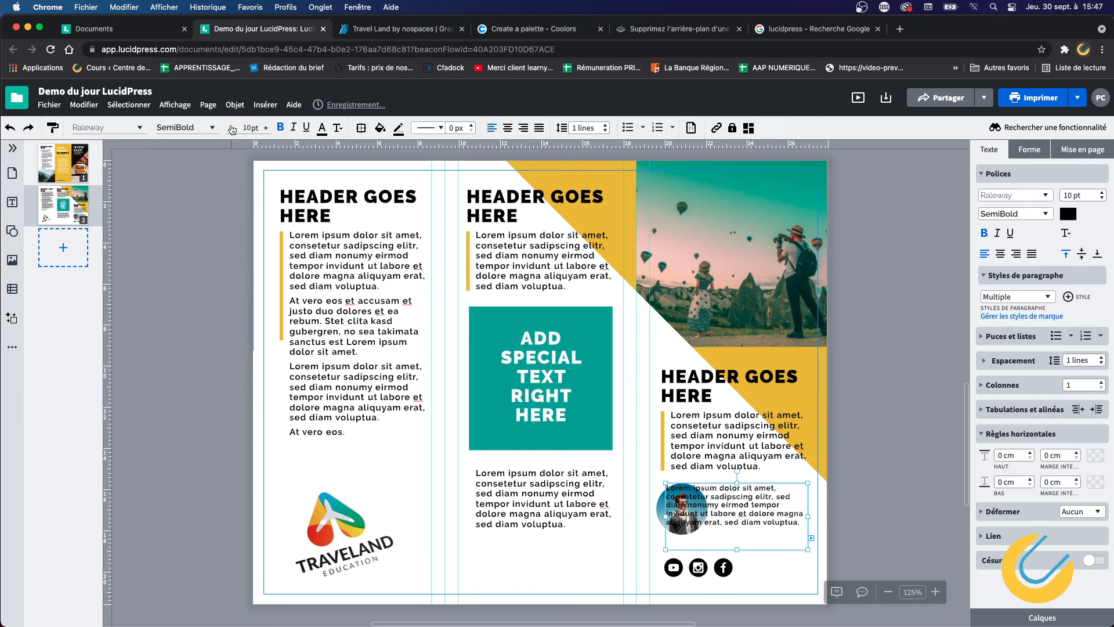
Set the copied paragraph's Raleway font style to Light.
left_click(195, 126)
left_click(184, 163)
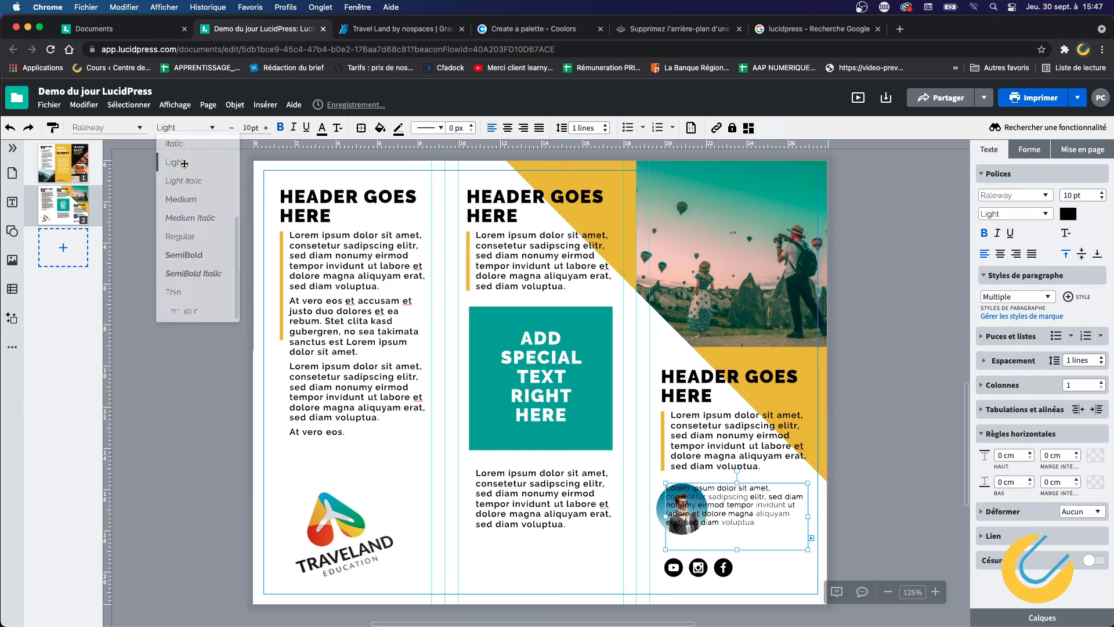
left_click(896, 441)
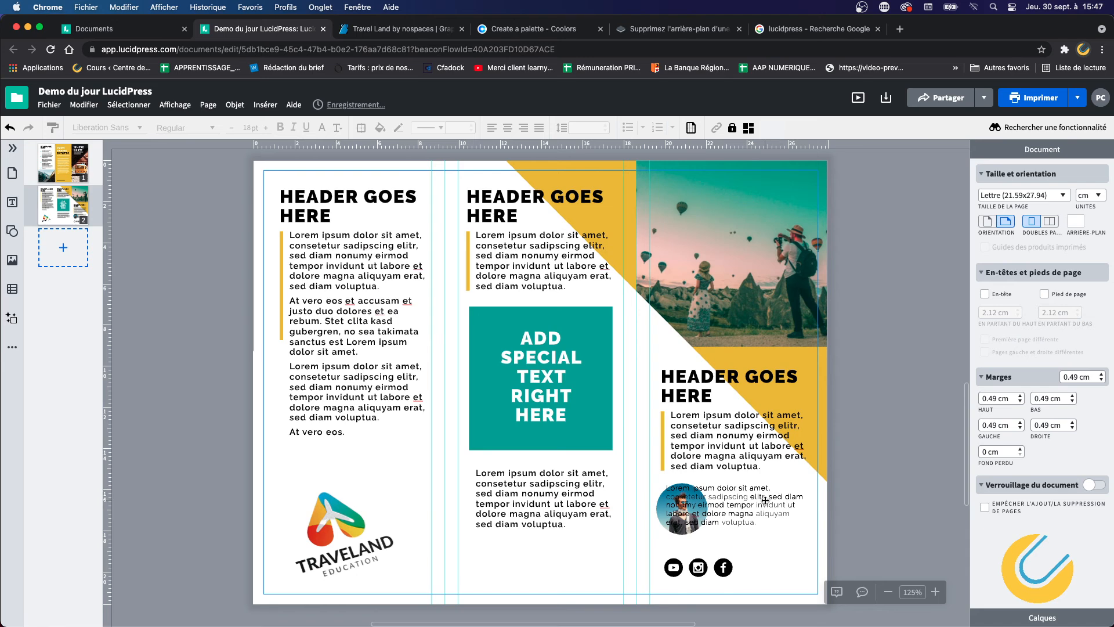
Reposition the small copied paragraph and narrow its text box to about 6.02 cm wide, starting over the circular photo.
left_click_drag(766, 499, 757, 499)
left_click_drag(671, 518, 689, 518)
left_click(882, 495)
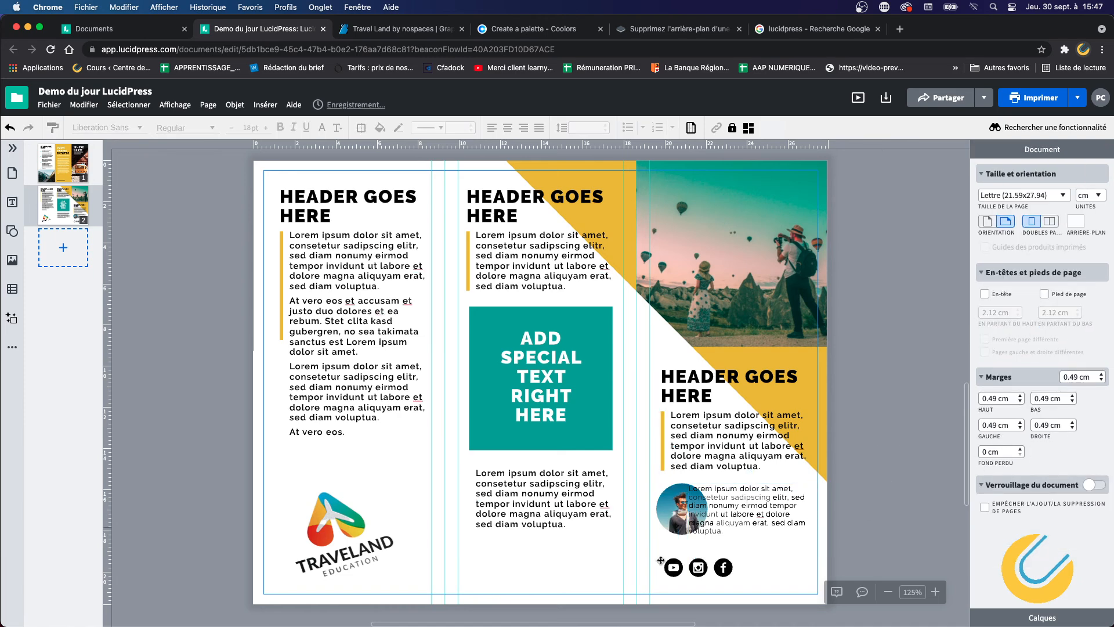
Try enabling text wrapping on the circular photo and switching between the wrap-side options.
left_click(736, 502)
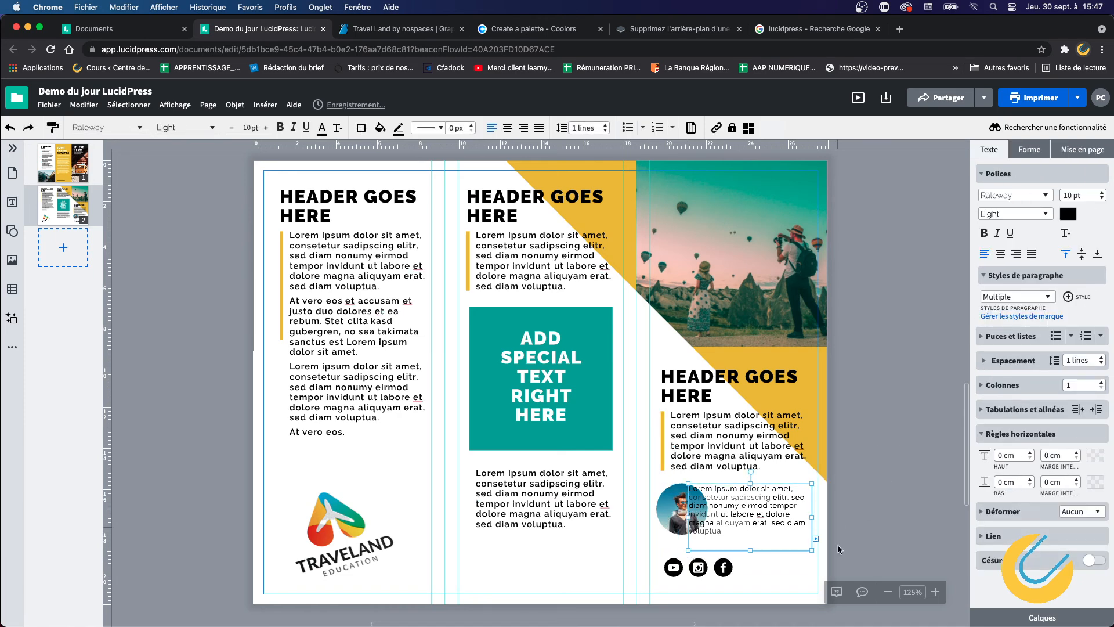
left_click(935, 592)
left_click(935, 591)
left_click(935, 592)
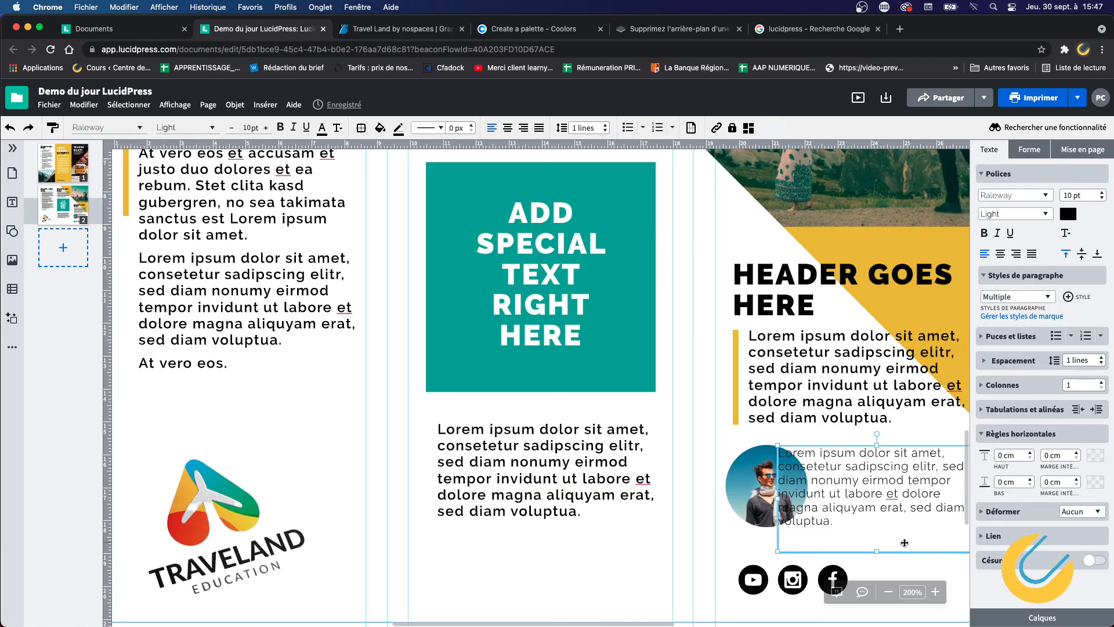
scroll(904, 542, "right", 5)
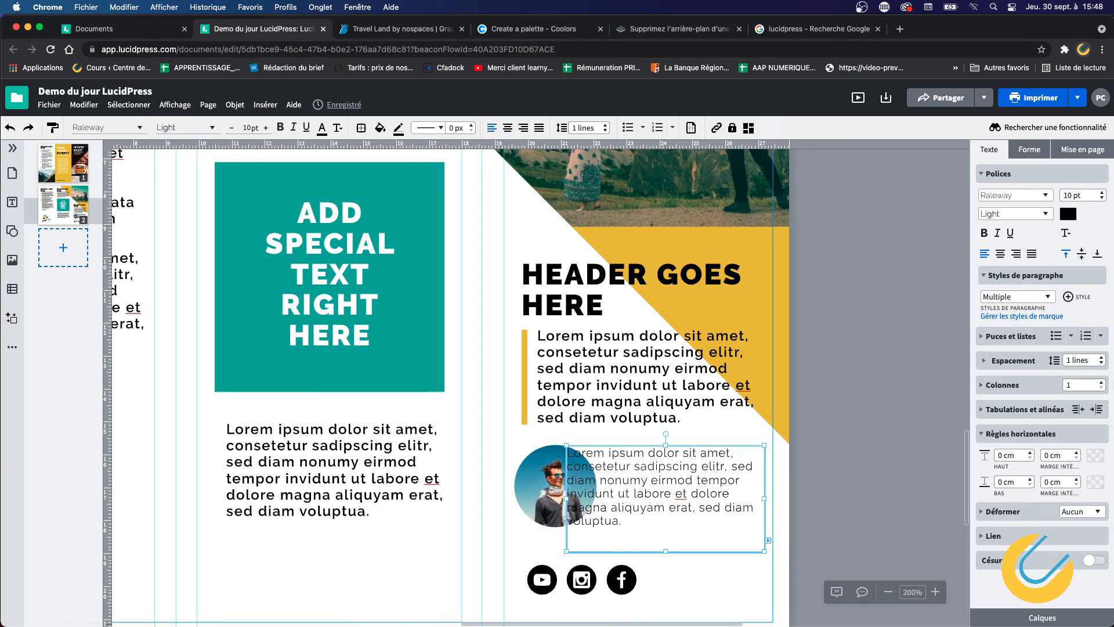
left_click(805, 504)
left_click(549, 501)
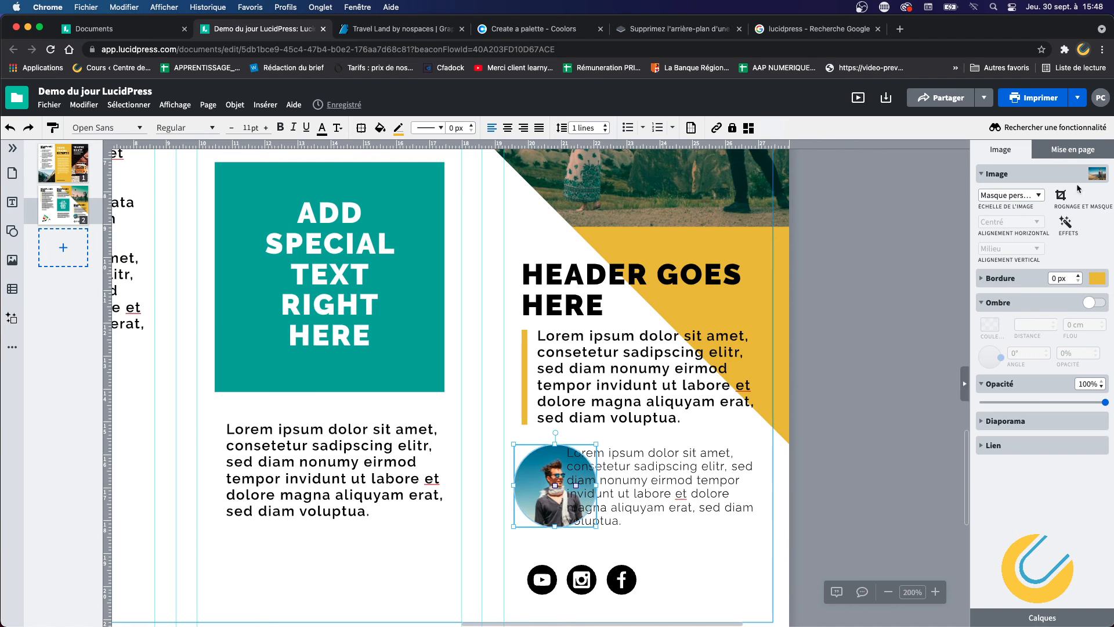
left_click(1087, 152)
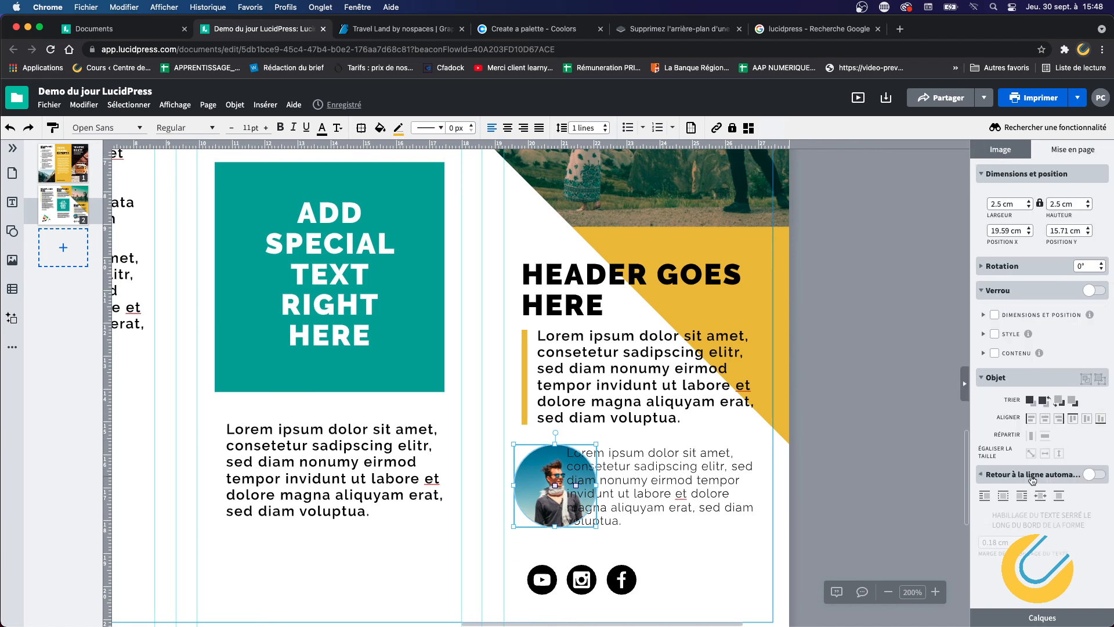
left_click(1087, 475)
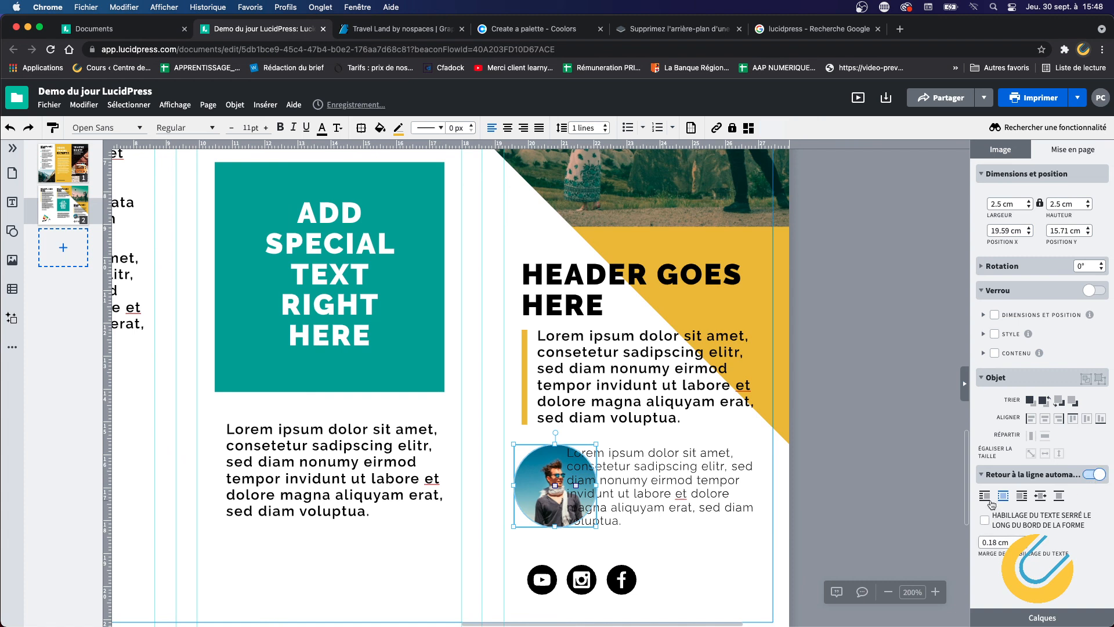
left_click(986, 497)
left_click(1021, 498)
left_click(986, 497)
left_click(868, 476)
Enable automatic text wrapping on the small paragraph beside the circular photo.
left_click(656, 476)
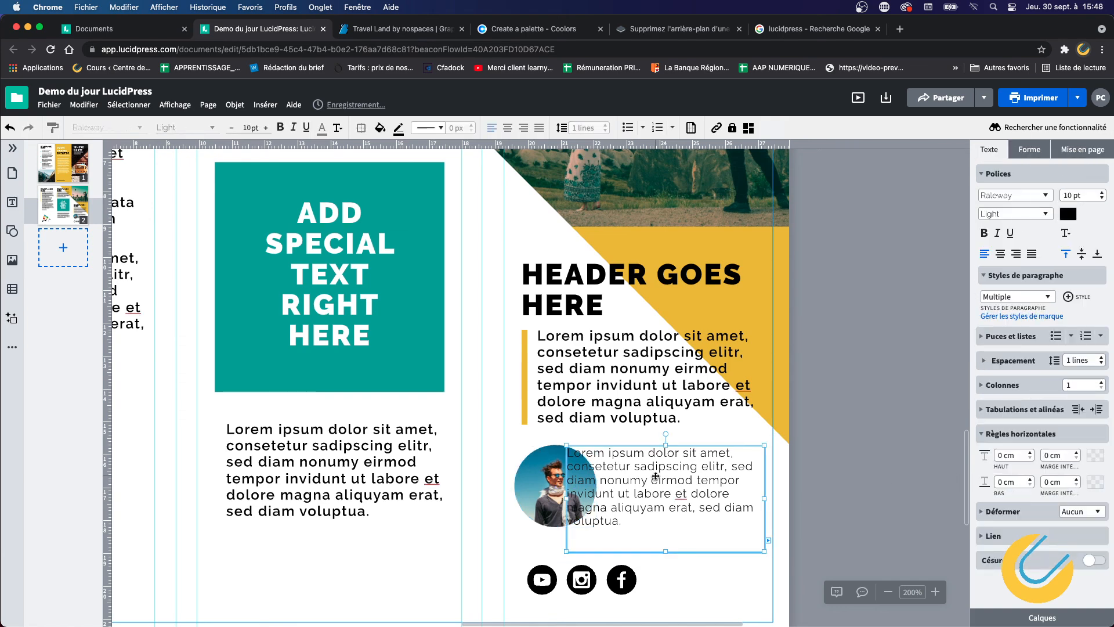
left_click(1083, 149)
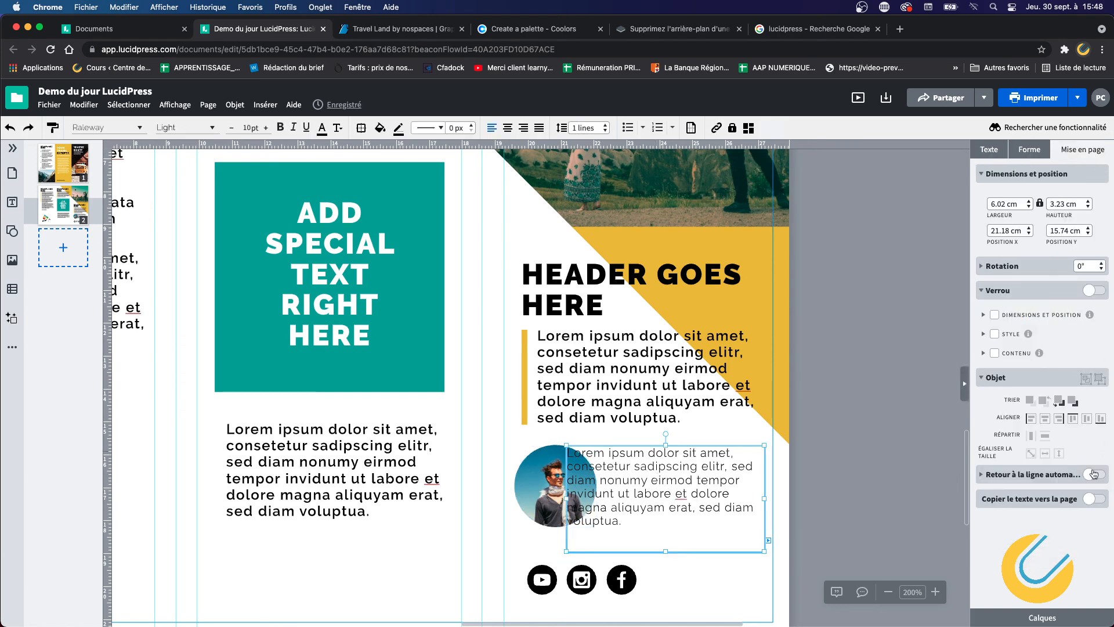
left_click(1090, 476)
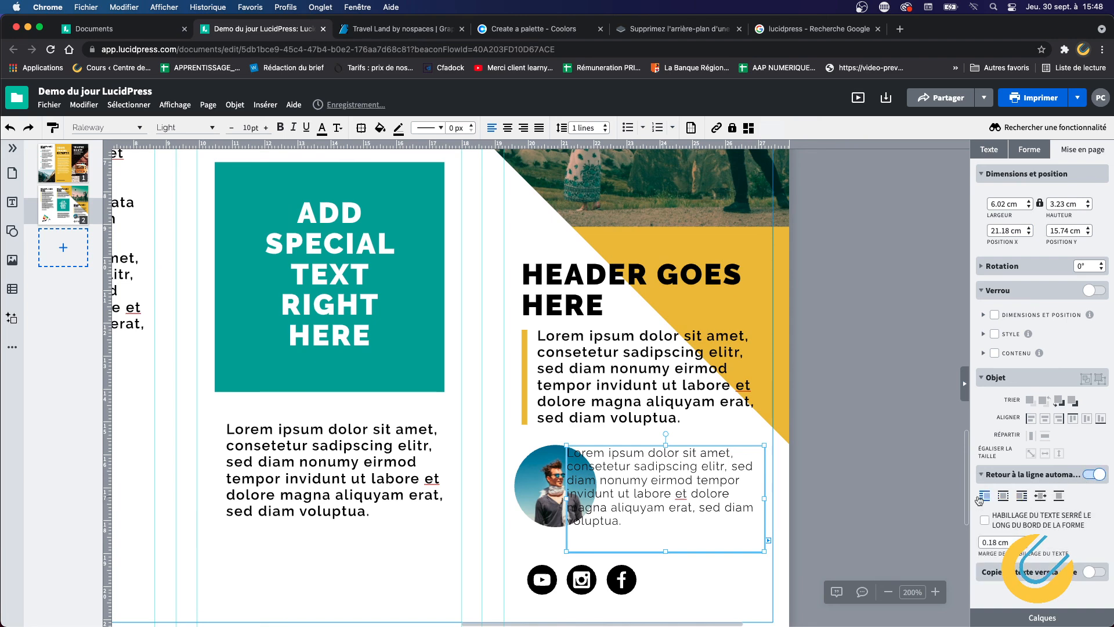
left_click(943, 490)
Bring the circular photo to the front, above the small paragraph.
left_click(540, 475)
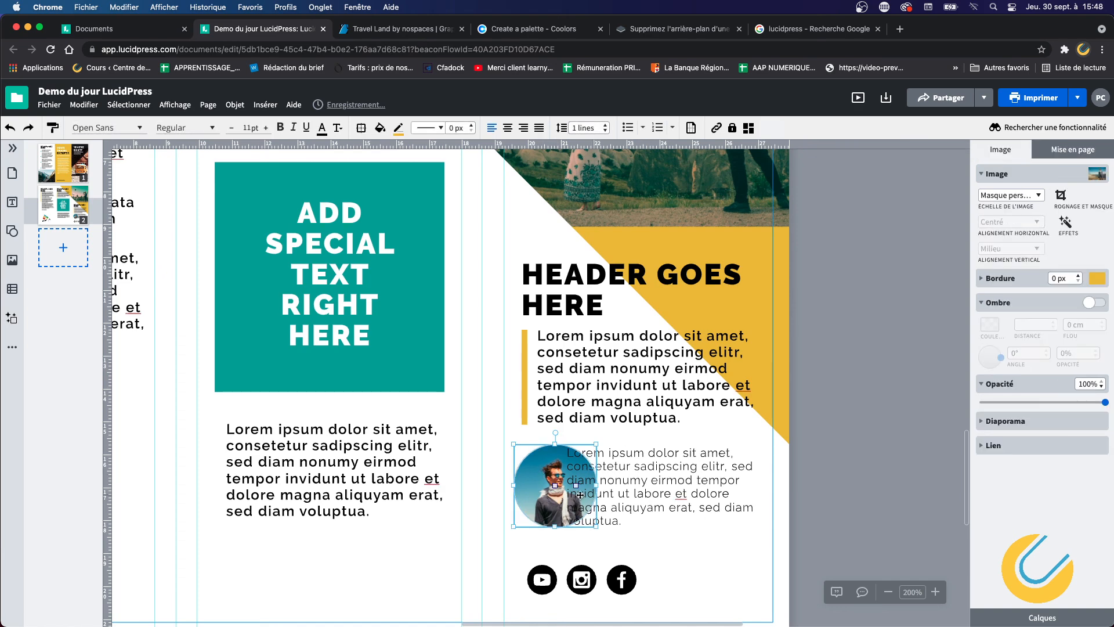
right_click(530, 469)
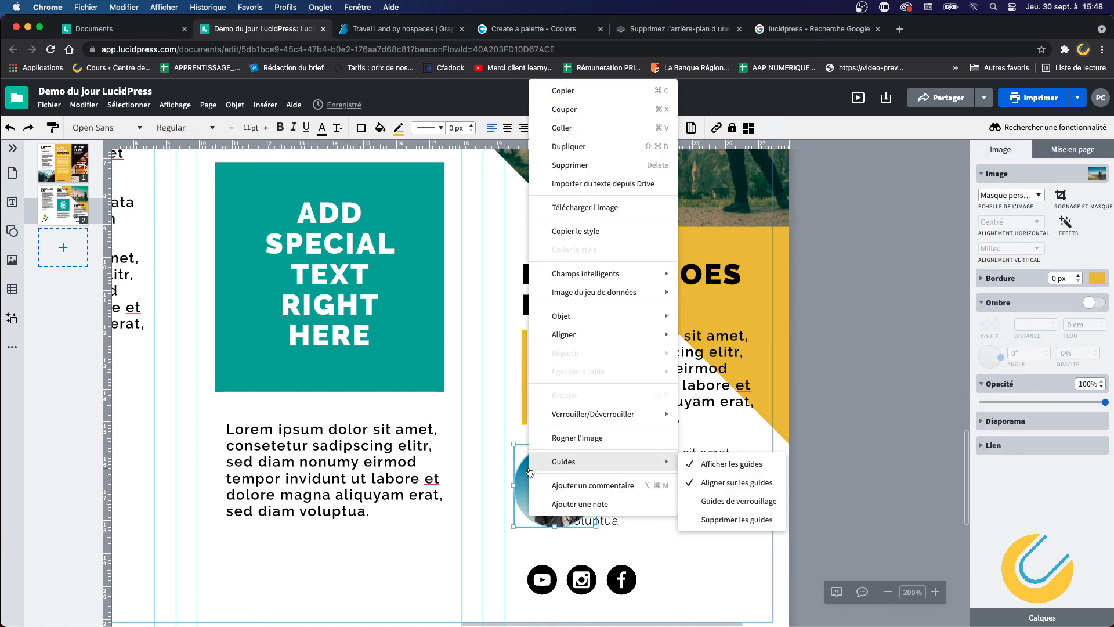
mouse_move(627, 336)
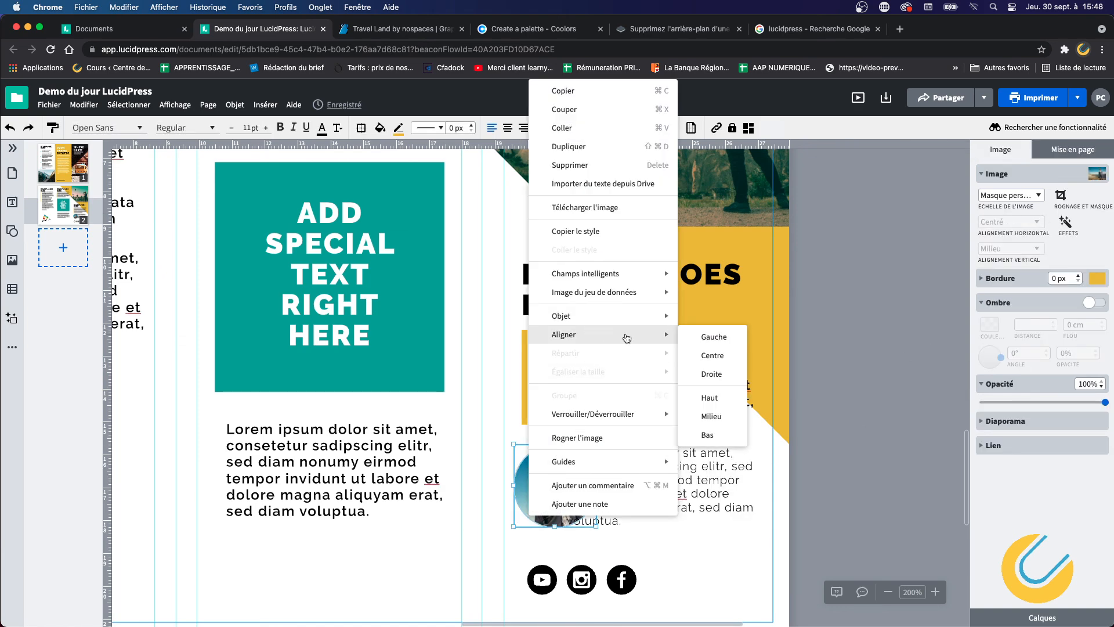
mouse_move(580, 317)
left_click(725, 317)
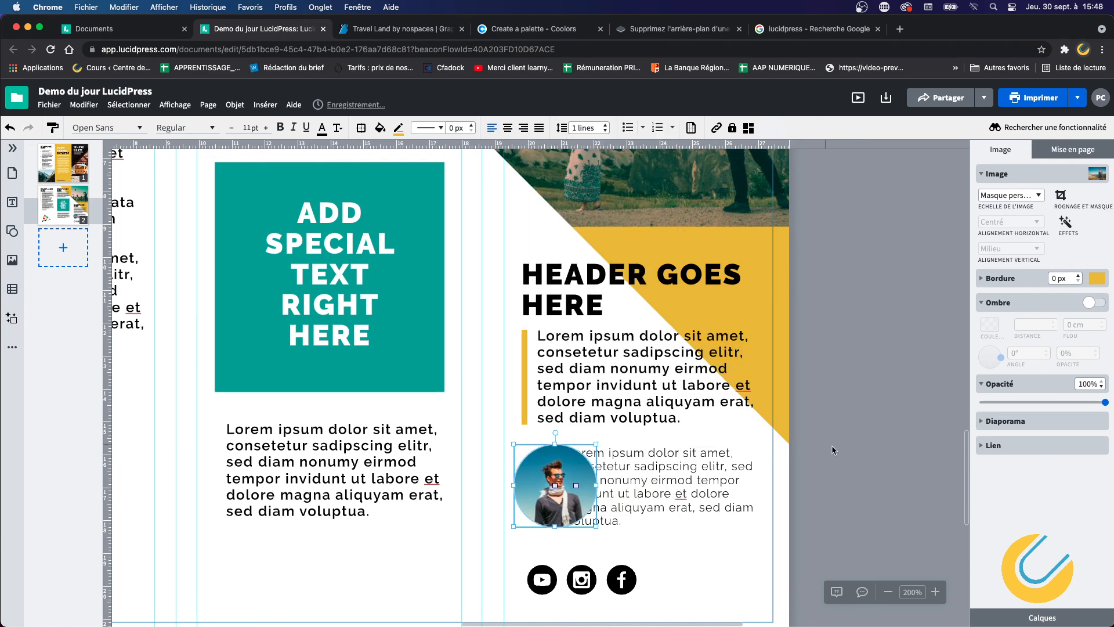
Open the circular photo's layout and text-wrapping settings.
left_click(835, 445)
left_click(667, 485)
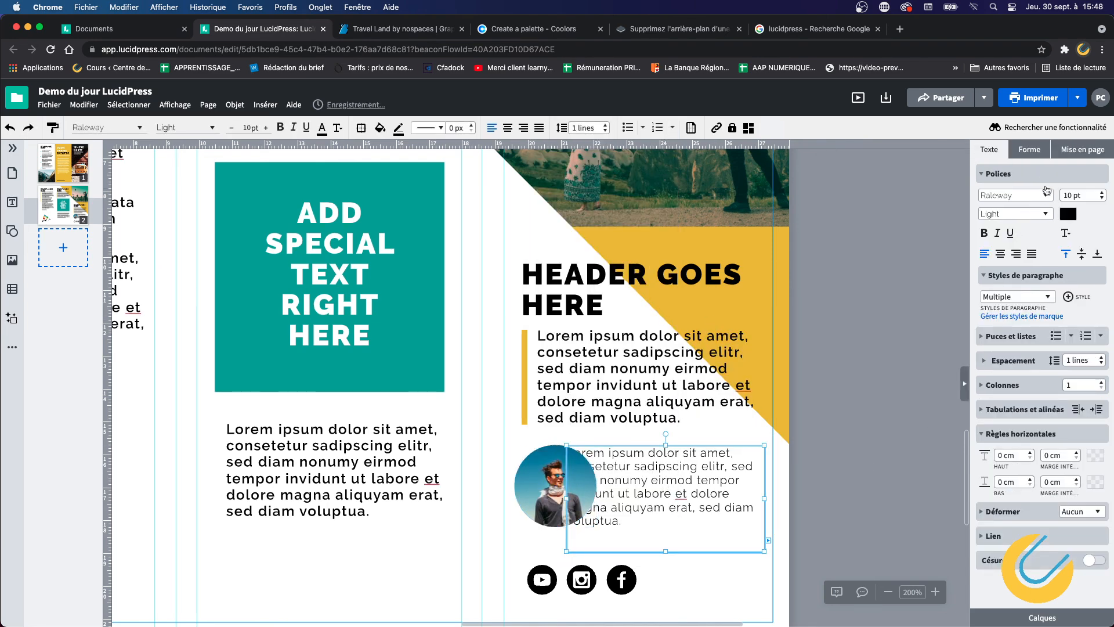
left_click(547, 475)
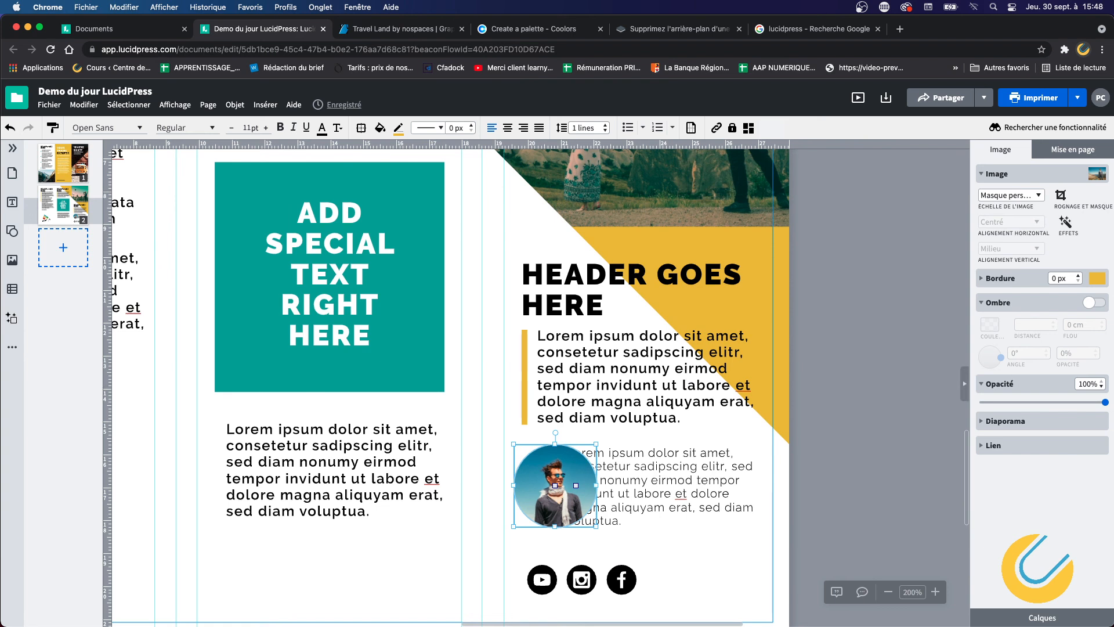
left_click(1090, 150)
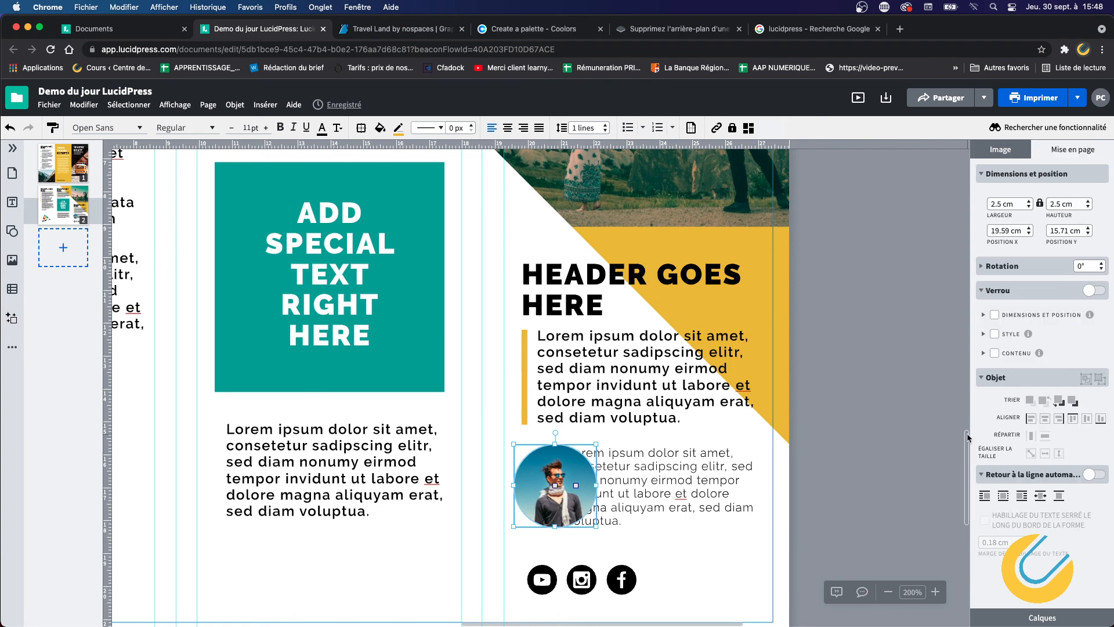